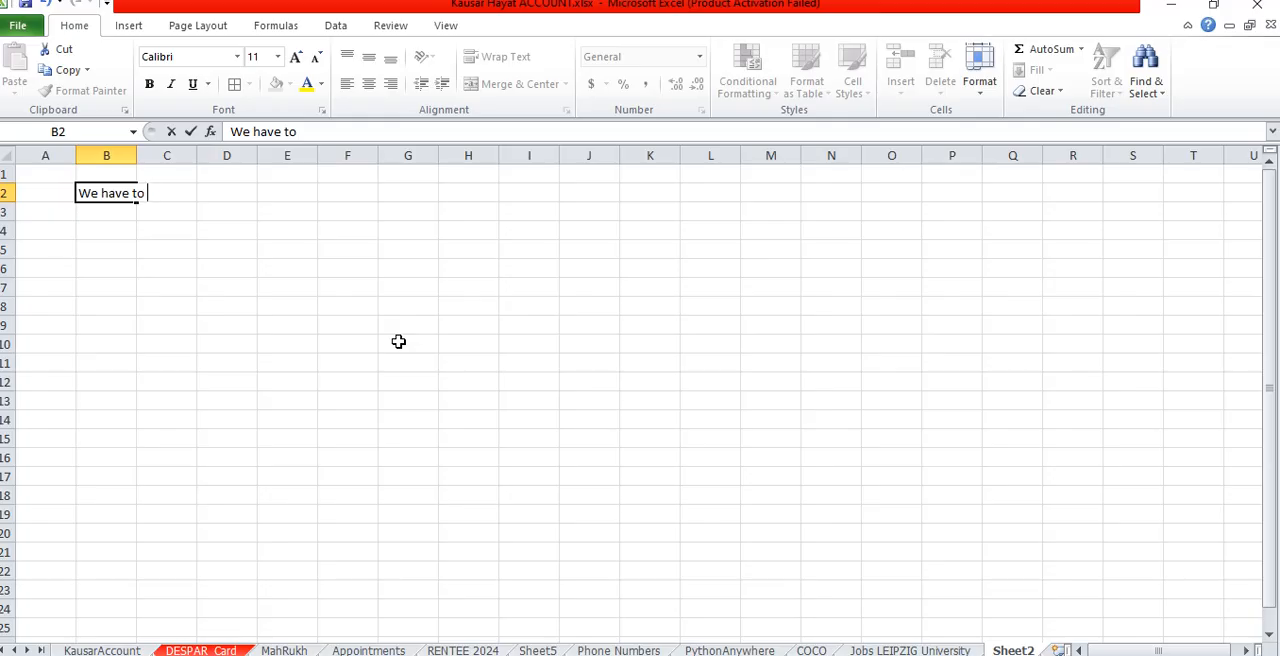
- Continue the sentence in cell B2 with "make a worksheet to calculate Total Balance amount"
text(ake a workshe)
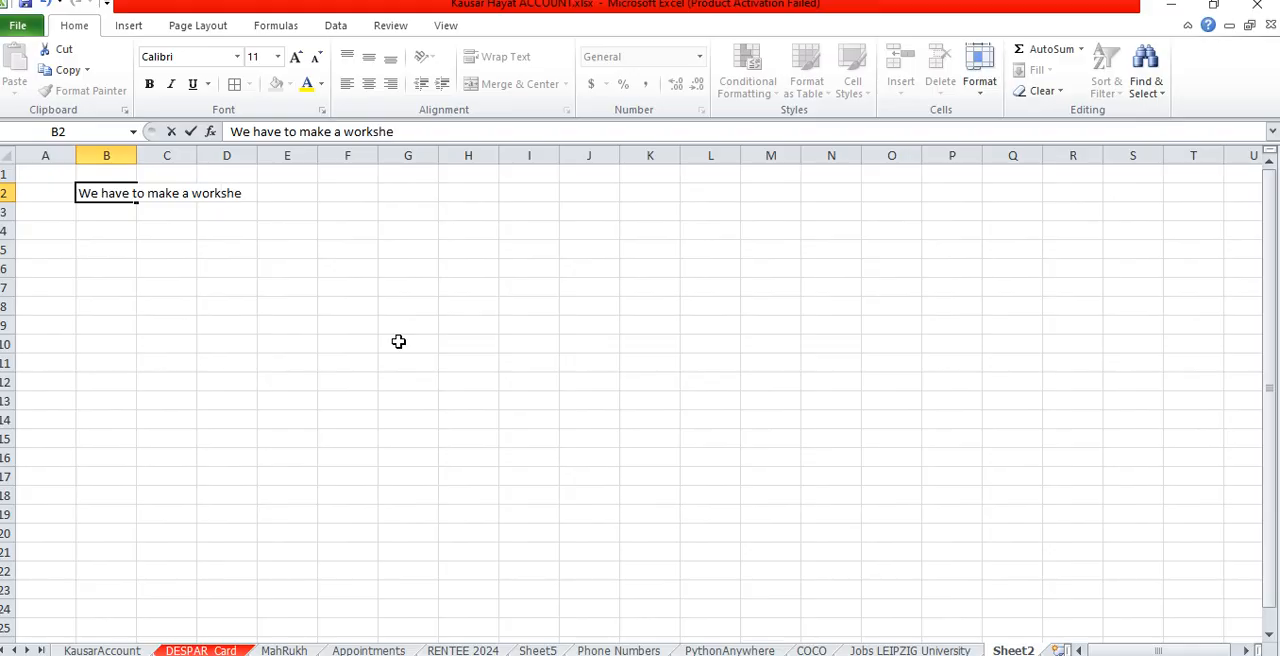
text(et to calcuate )
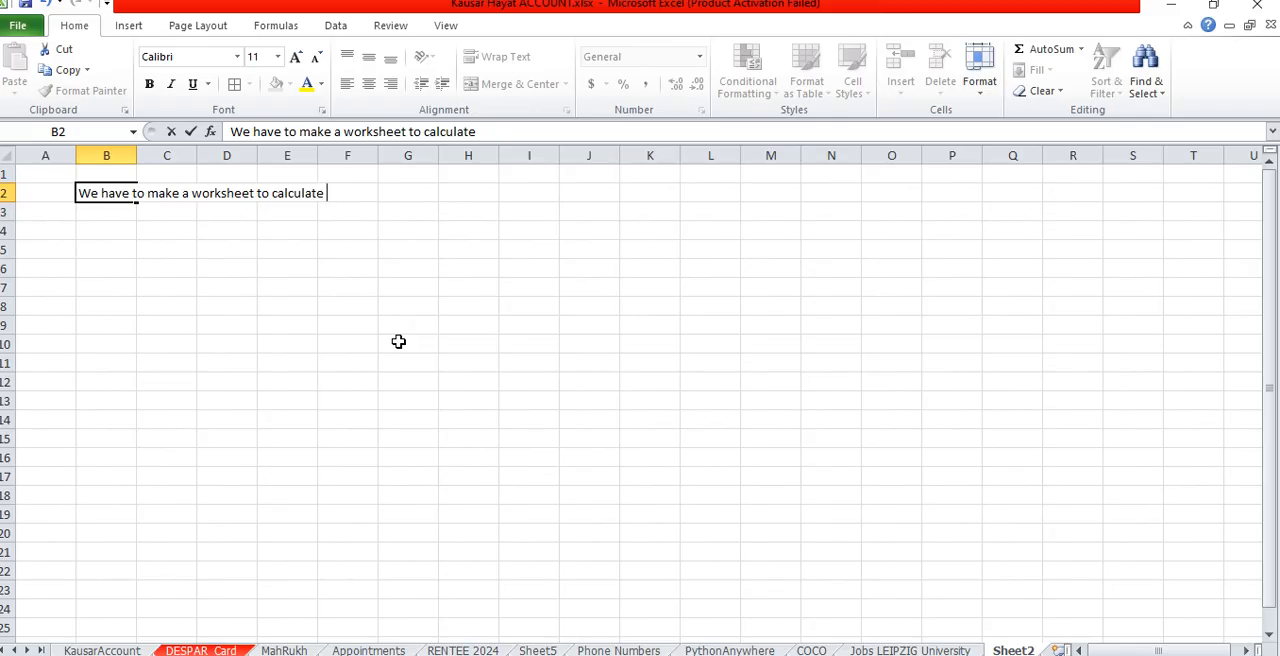
text(Total Balance am)
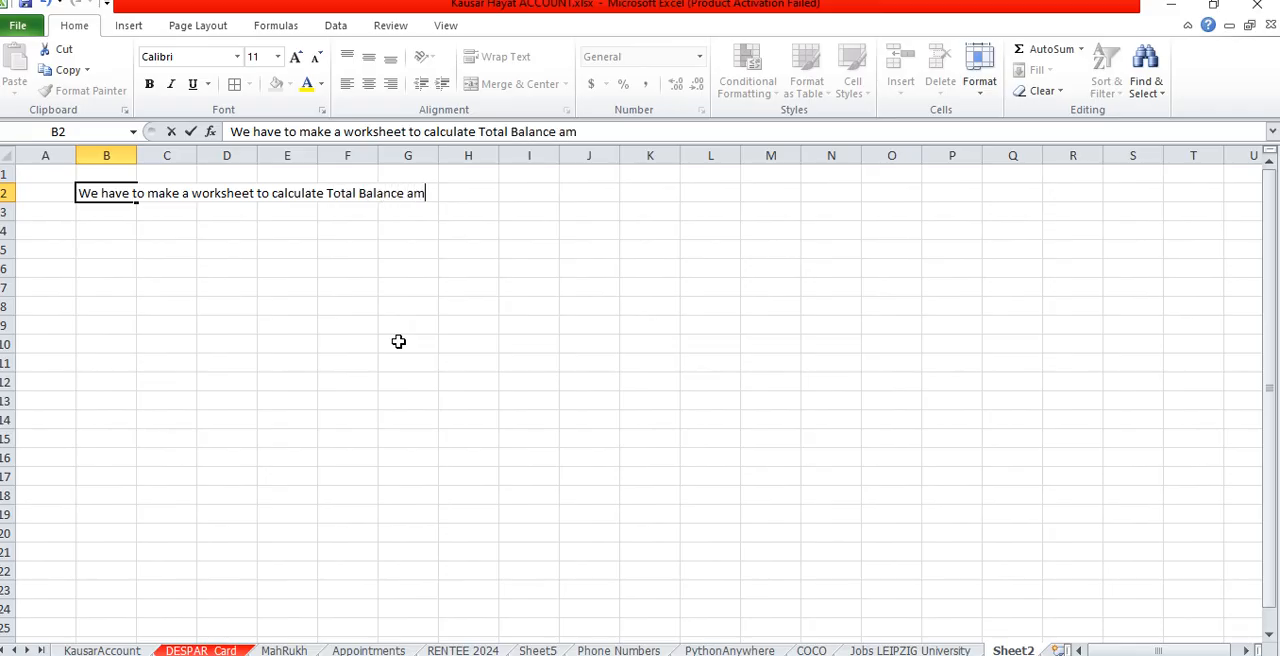
text(ount fro)
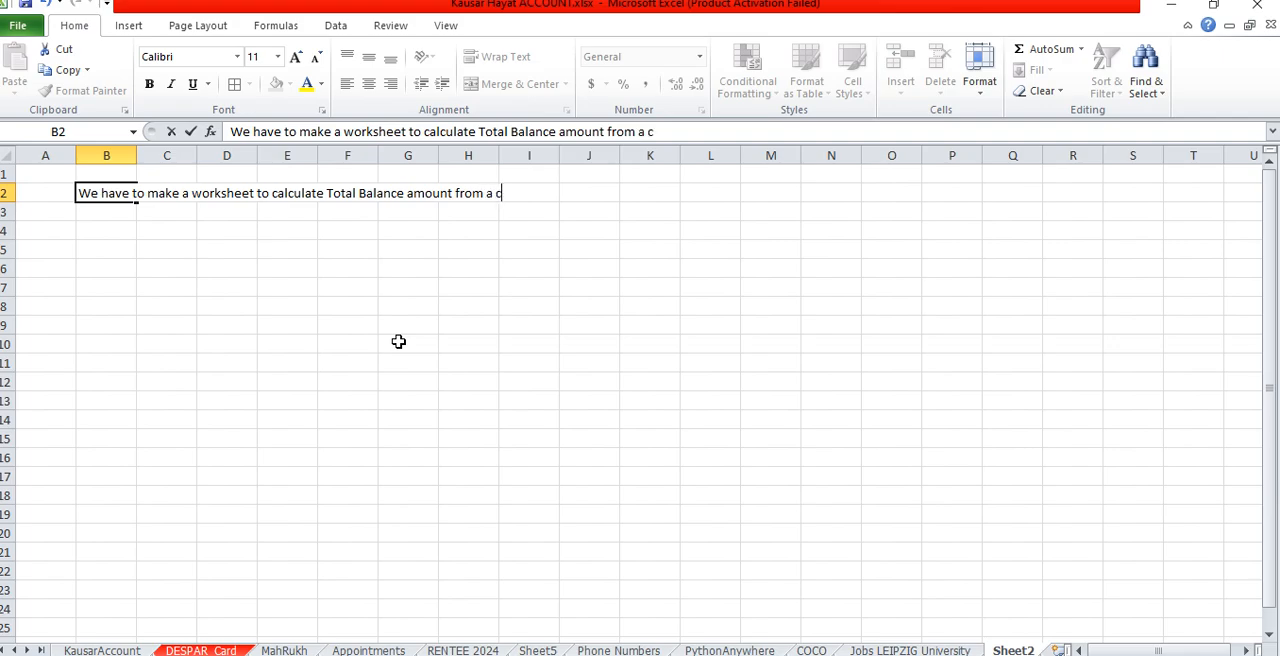
text(m a c)
- Complete the sentence in B2 with "from a small scale bussiness that is a shop (Debit and Credit and Total Balance)"
key(BackSpace)
text(sam)
key(BackSpace)
key(BackSpace)
key(BackSpace)
text(mall scale b)
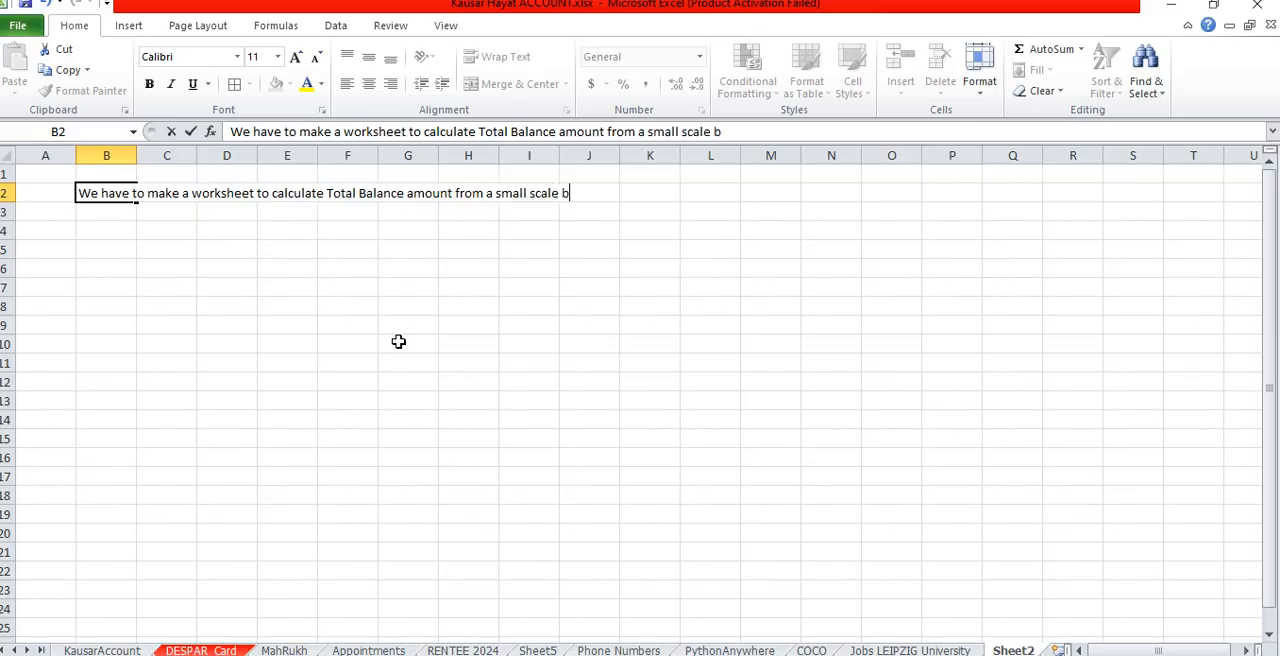
text(ussiness th)
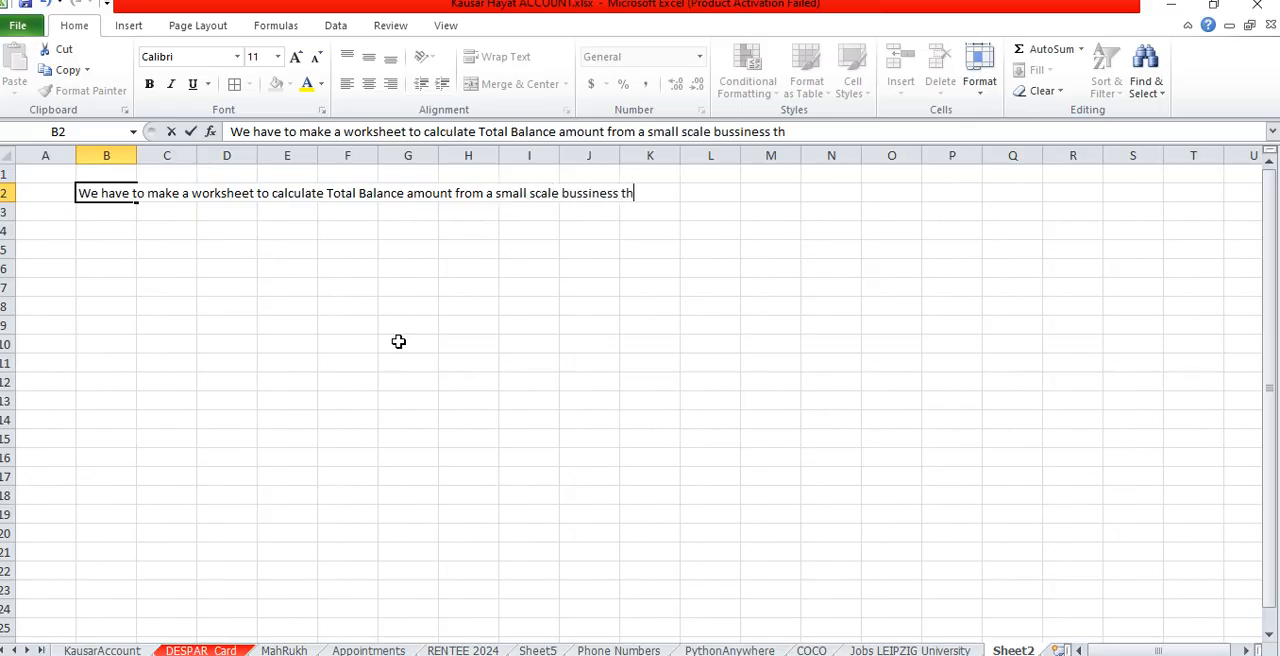
text(at is a shop)
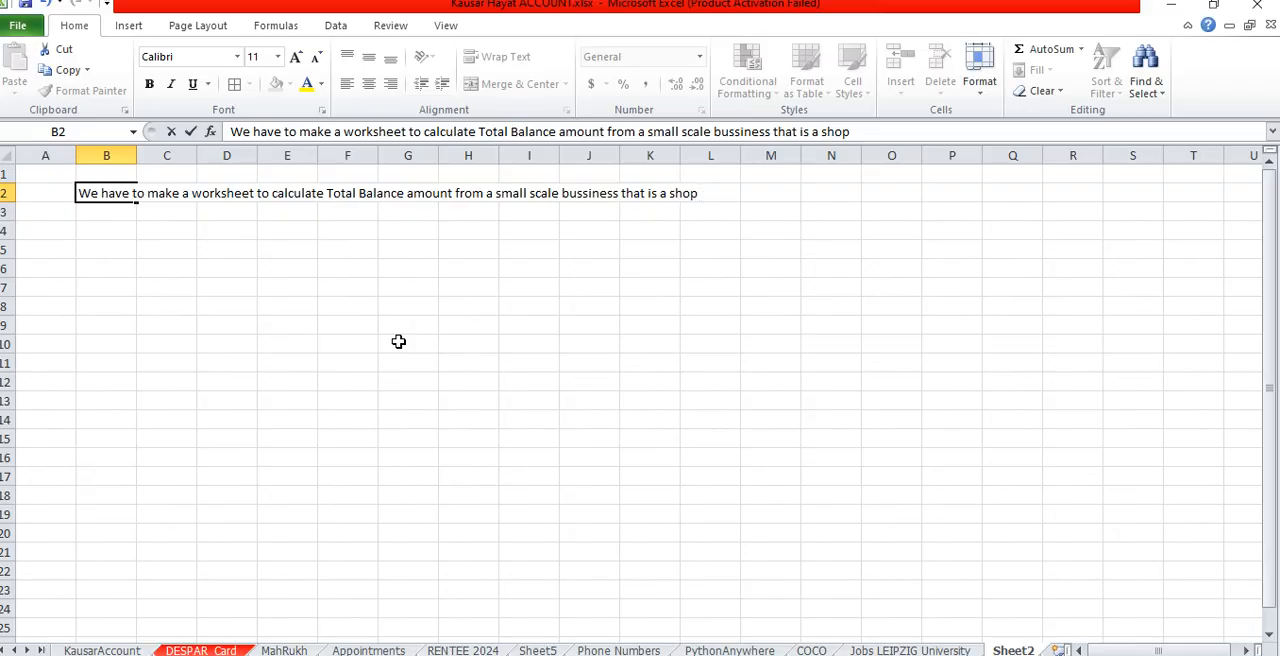
text( (Debit and Cr)
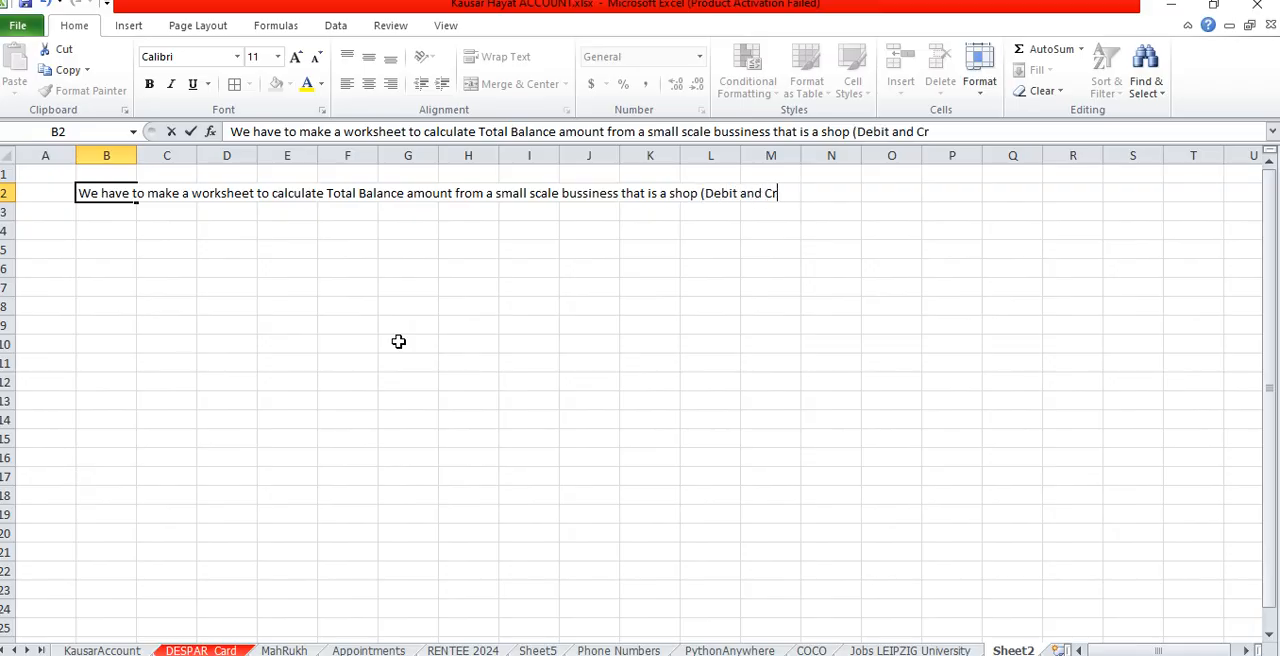
text(edit and Total )
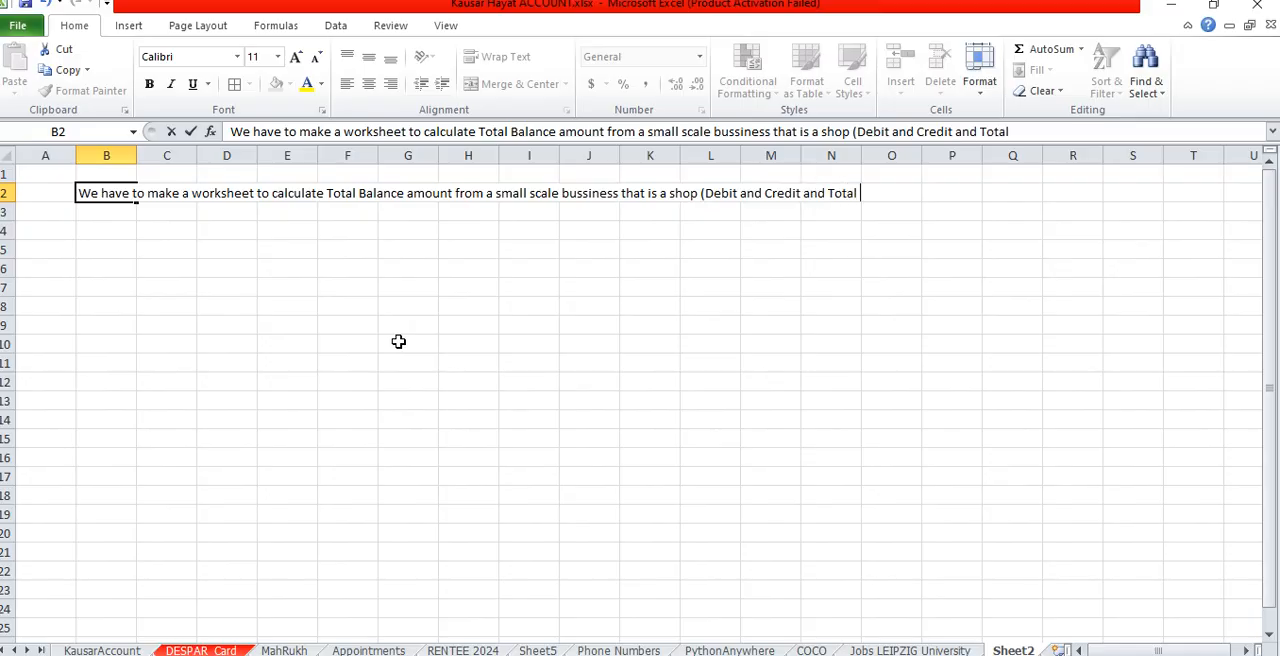
text(Balance)
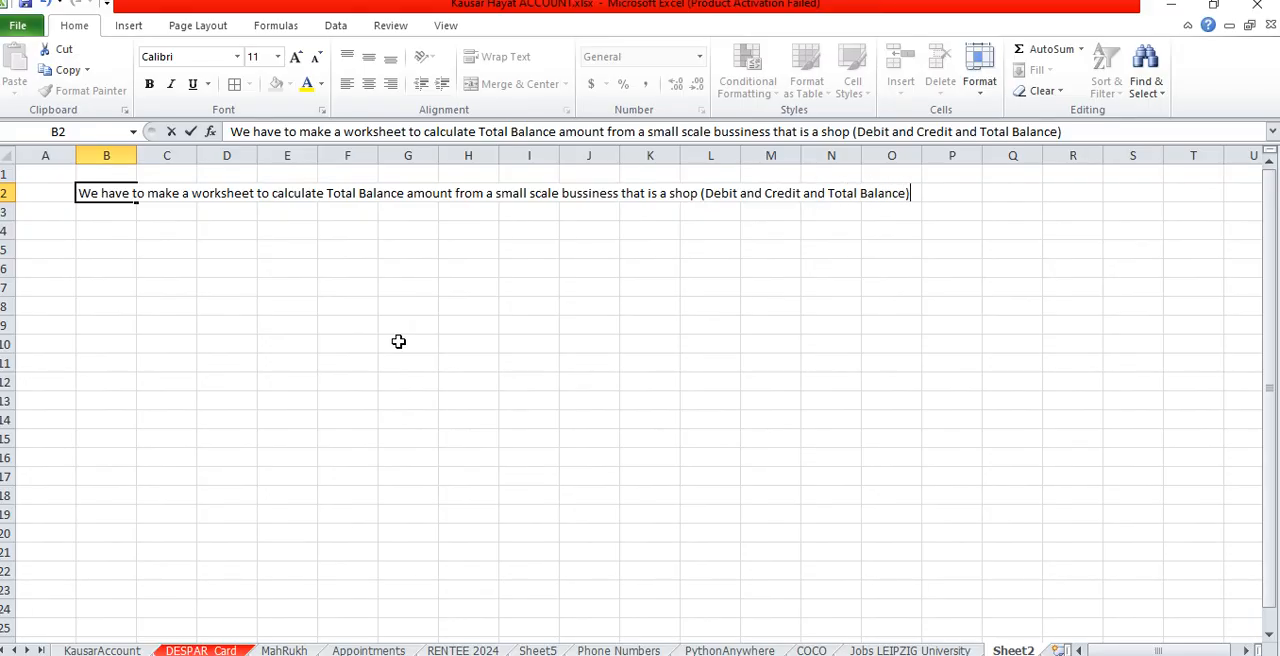
key(Return)
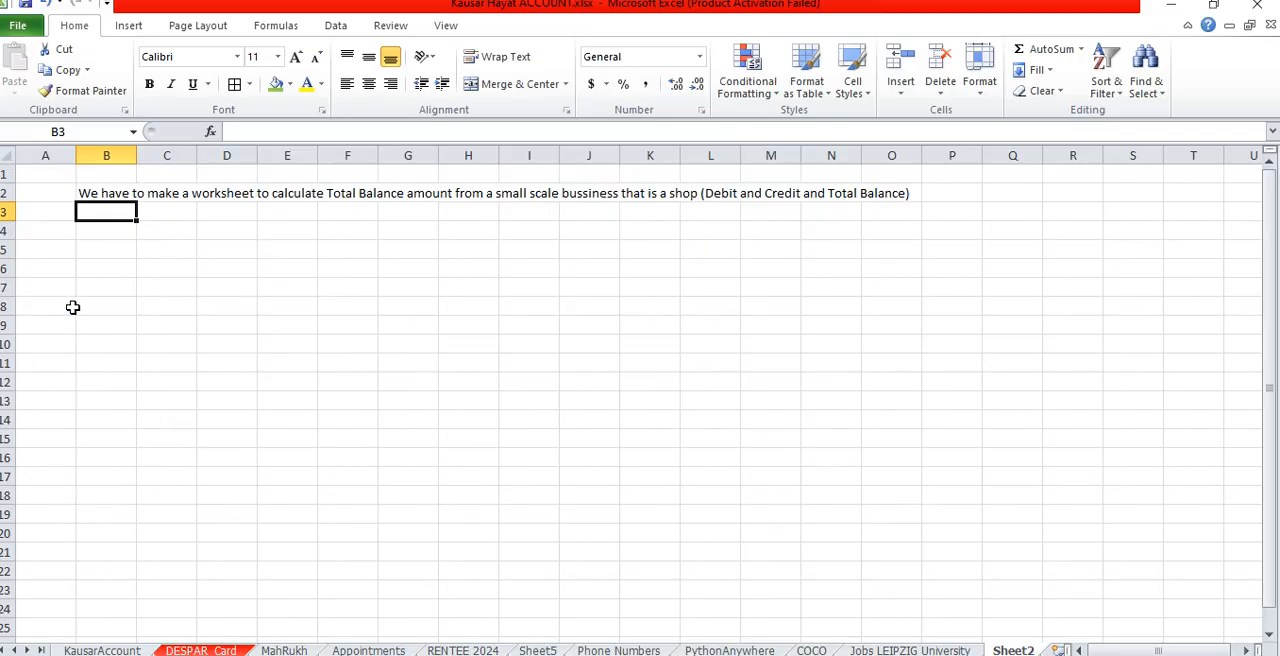
- Make the sentence in B2 bold and enlarge its font to size 16
key(Up)
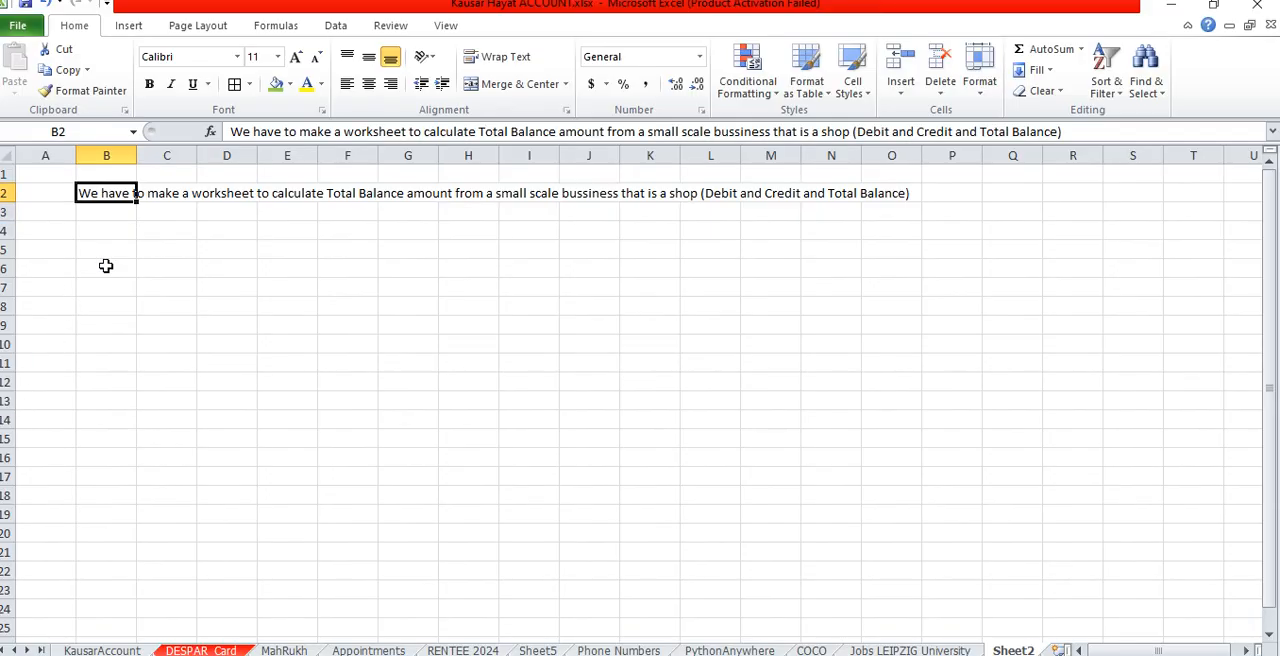
click(149, 84)
click(294, 58)
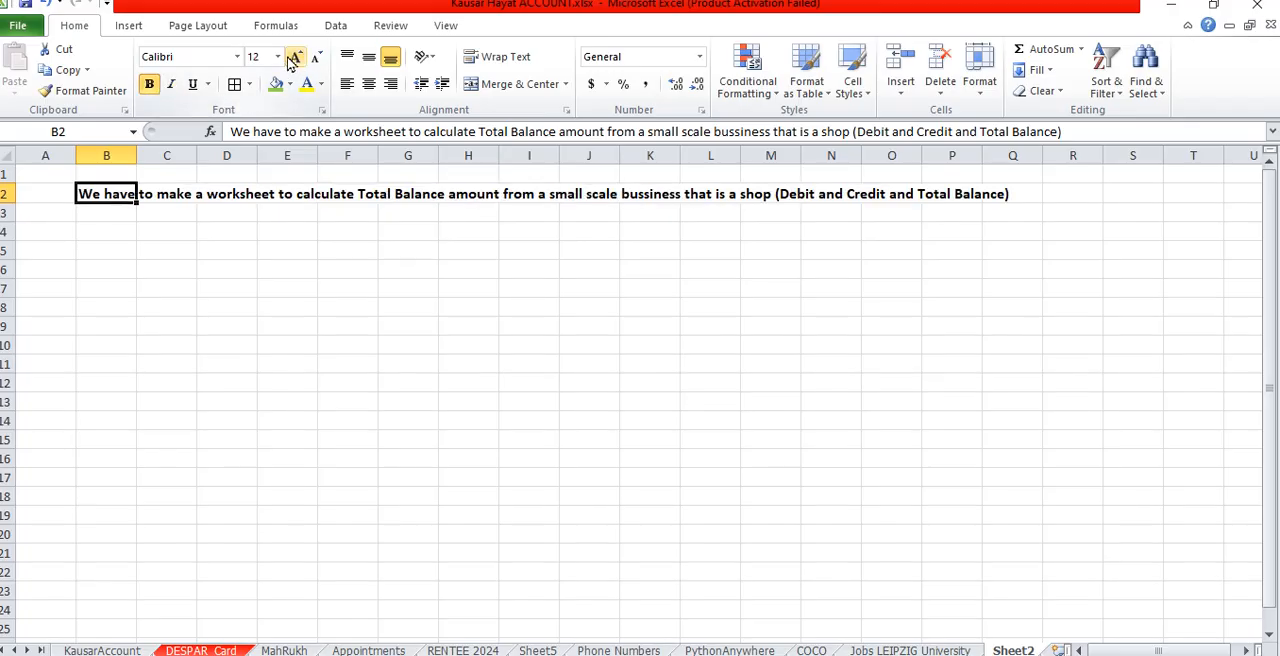
click(294, 58)
click(294, 58)
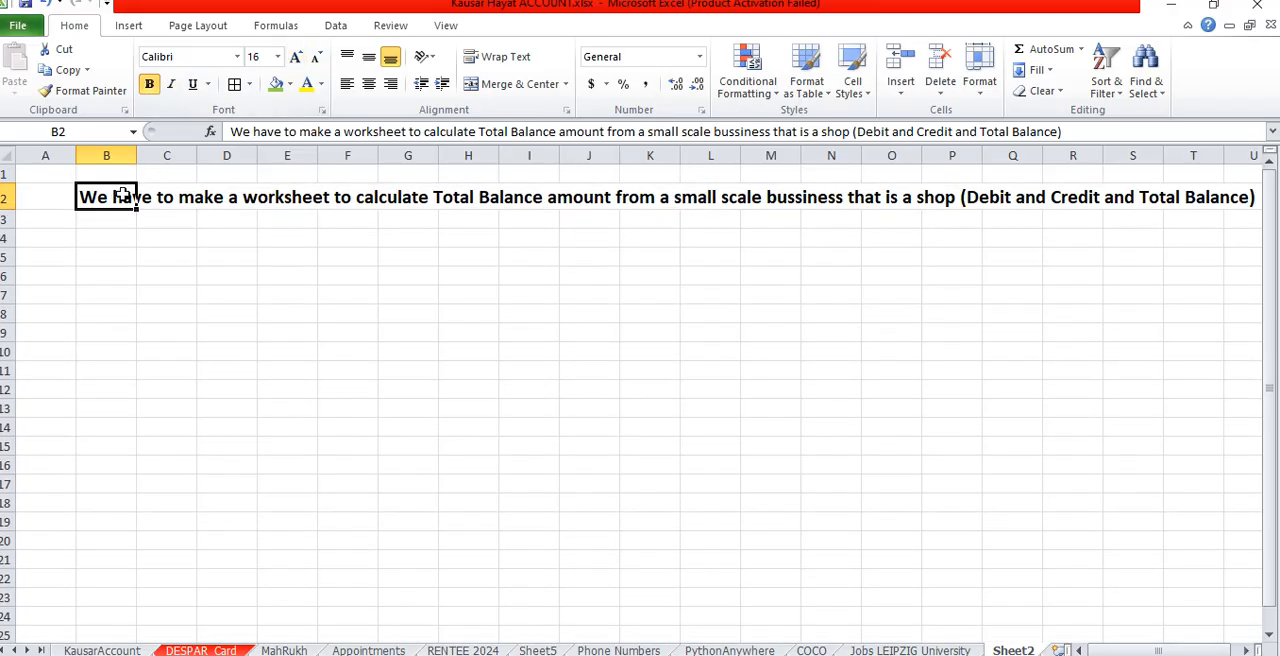
- Insert a line break inside cell B2 just before the word "amount"
key(F2)
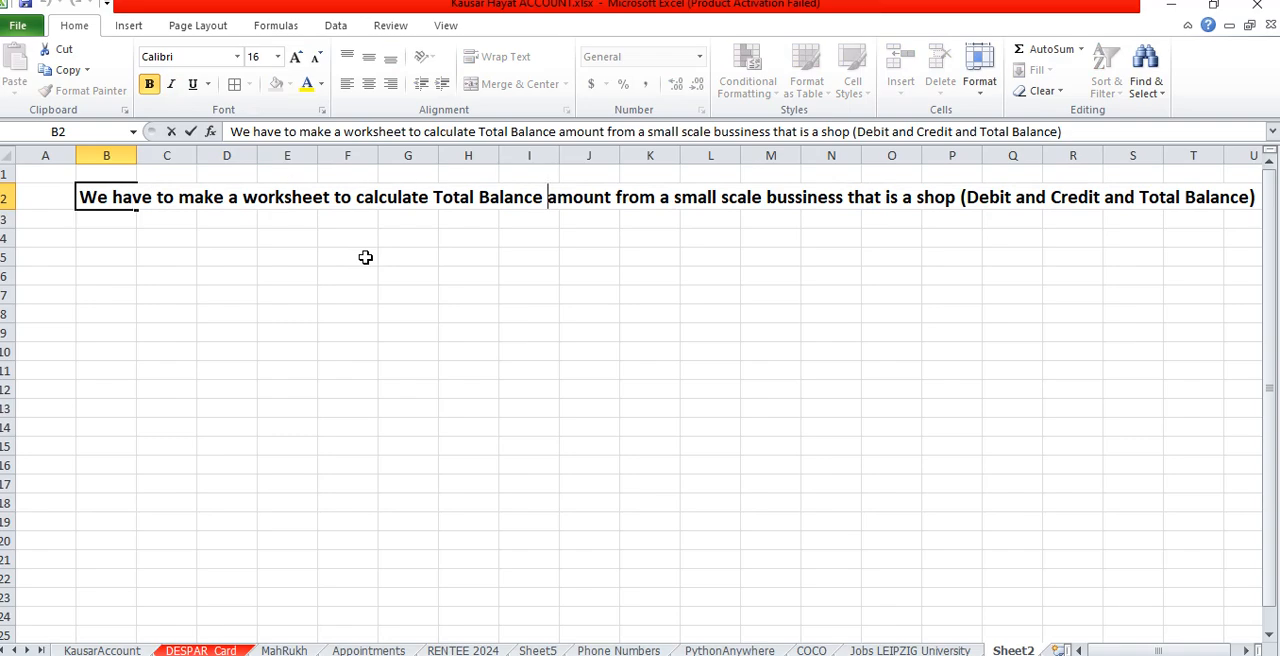
key(alt+Return)
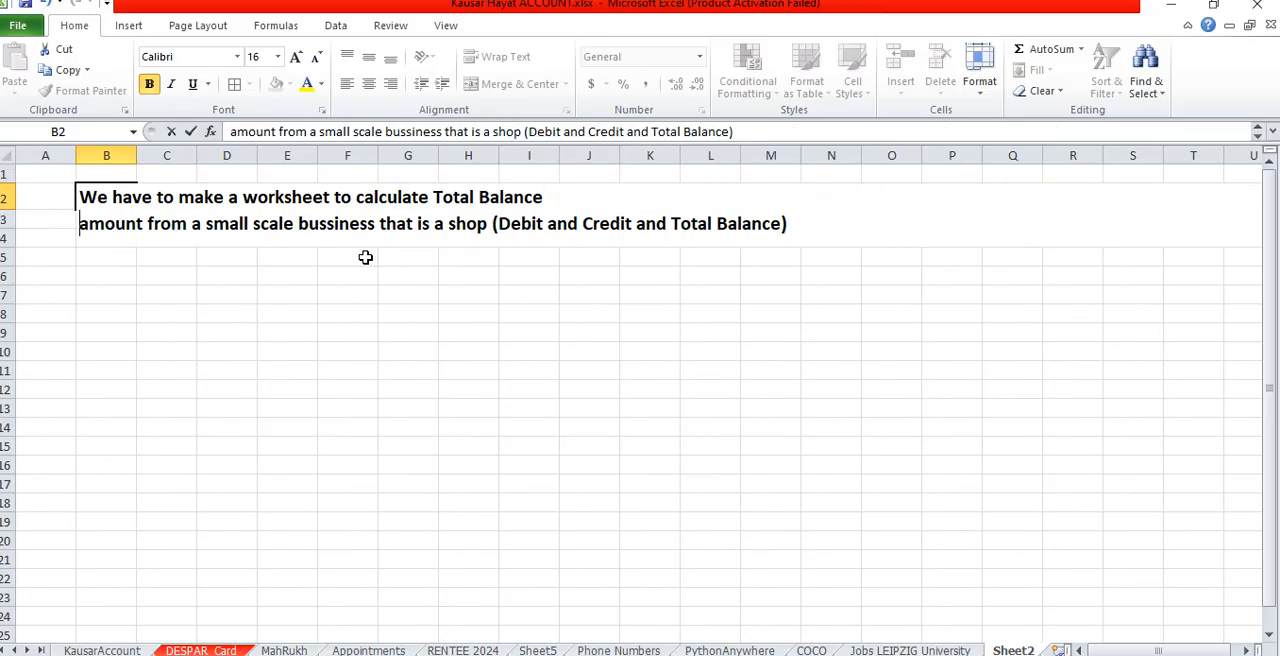
key(Return)
- Merge and center the heading across cells B2 to M2
scroll(365, 257, down, 1)
key(Up)
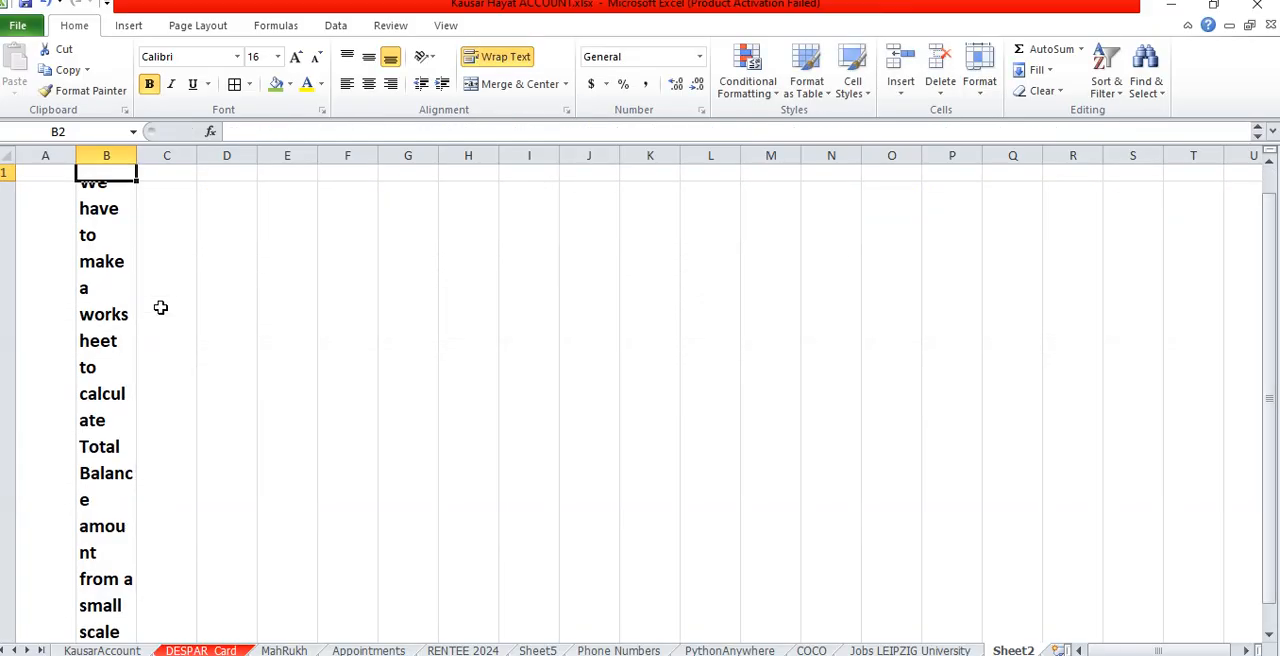
key(Up)
key(Down)
key(shift+Right)
key(shift+Right)
key(shift+Right)
key(shift+Right)
key(shift+Right)
key(shift+Right)
key(shift+Right)
key(shift+Right)
key(shift+Right)
key(shift+Right)
key(shift+Right)
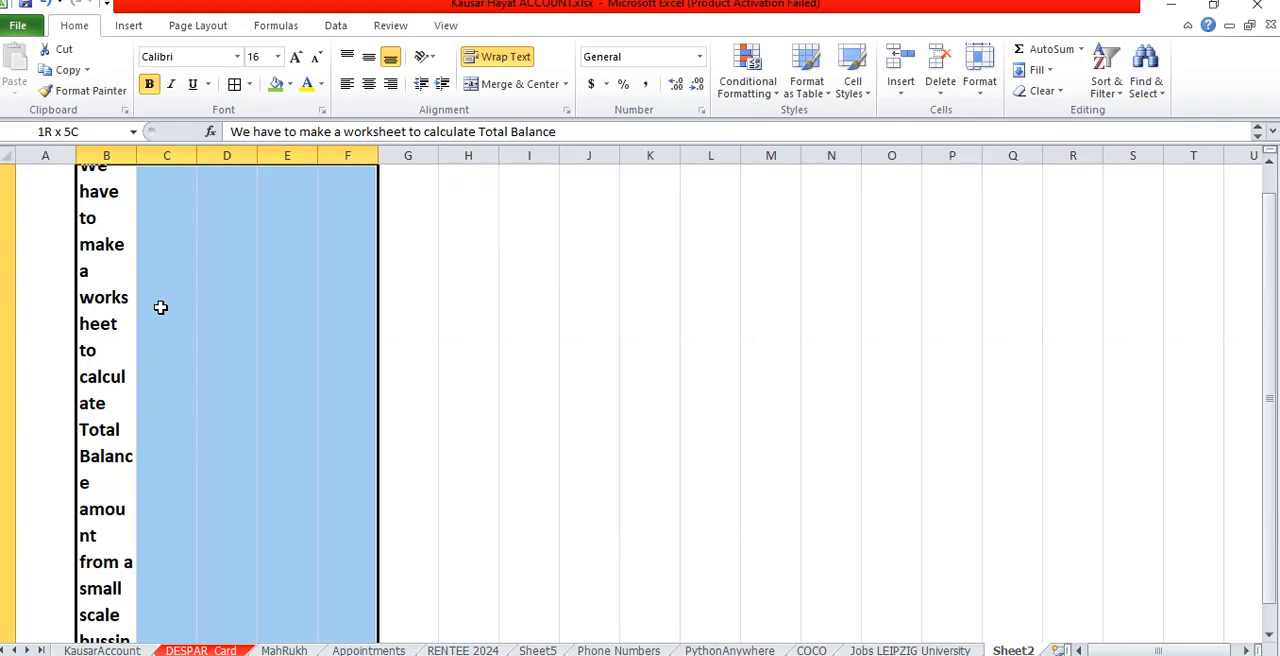
click(508, 87)
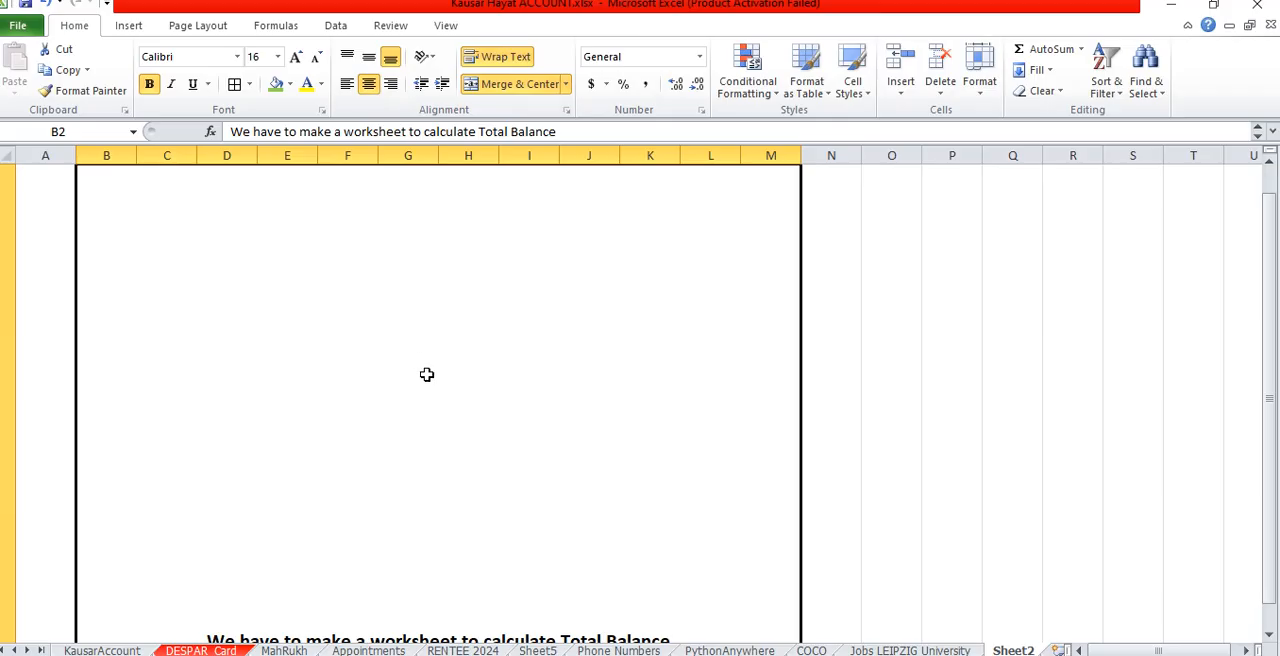
- Reduce the height of row 2 so it just fits the three lines of heading text
scroll(426, 374, down, 3)
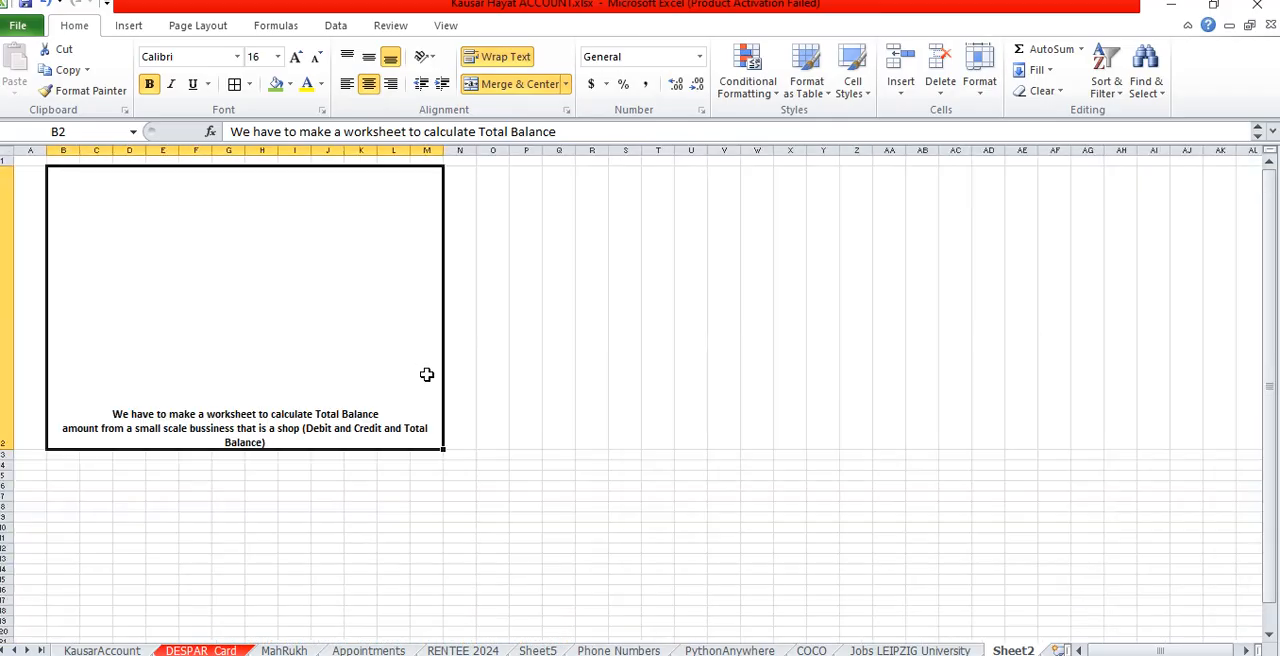
double_click(11, 449)
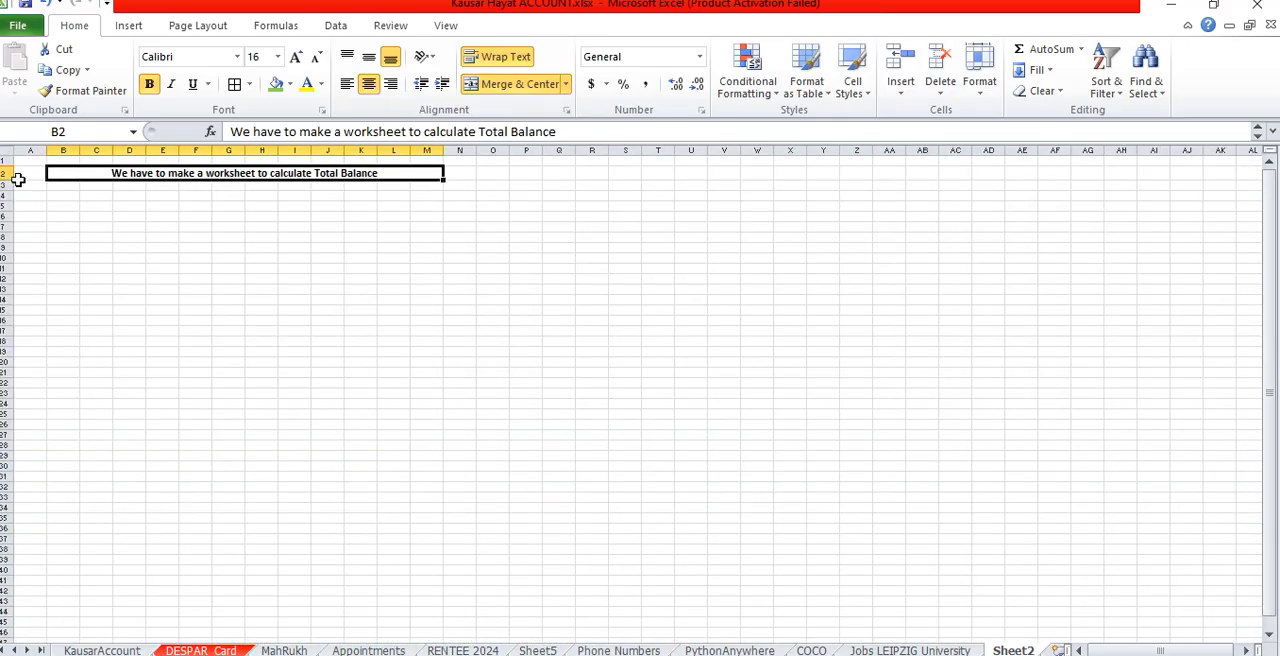
drag(8, 180, 8, 215)
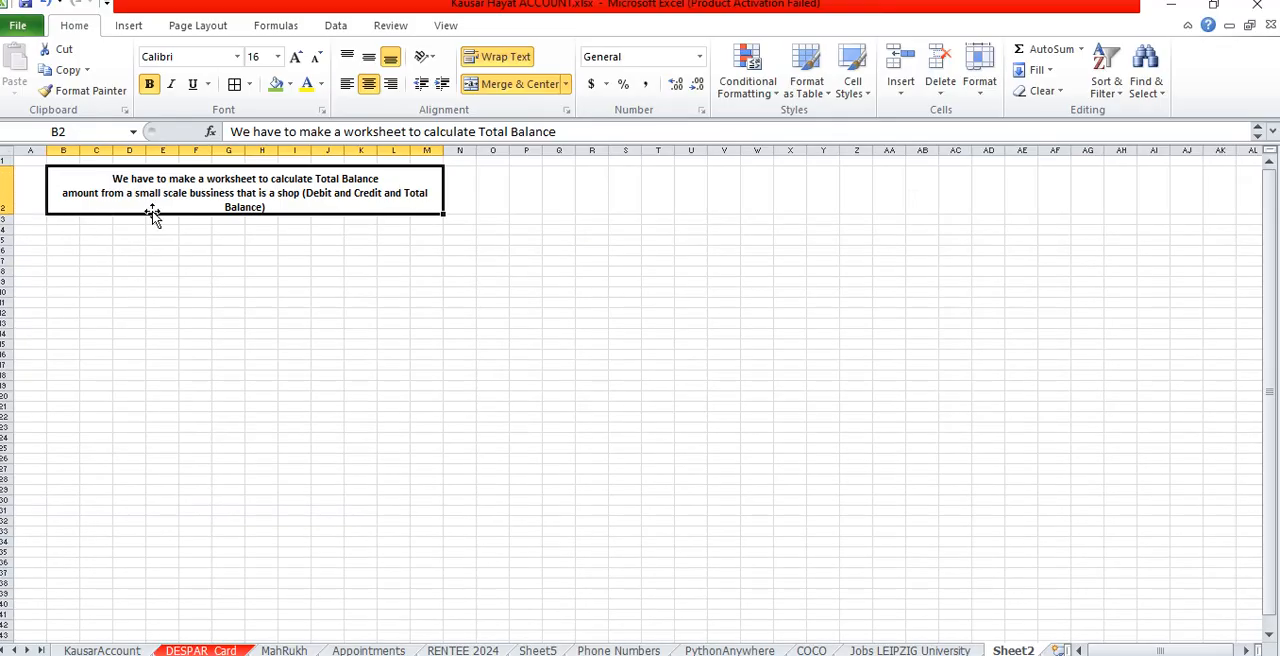
- Enlarge the heading to font size 20 and widen its merged, centered area to B2 through R2
click(296, 56)
click(296, 56)
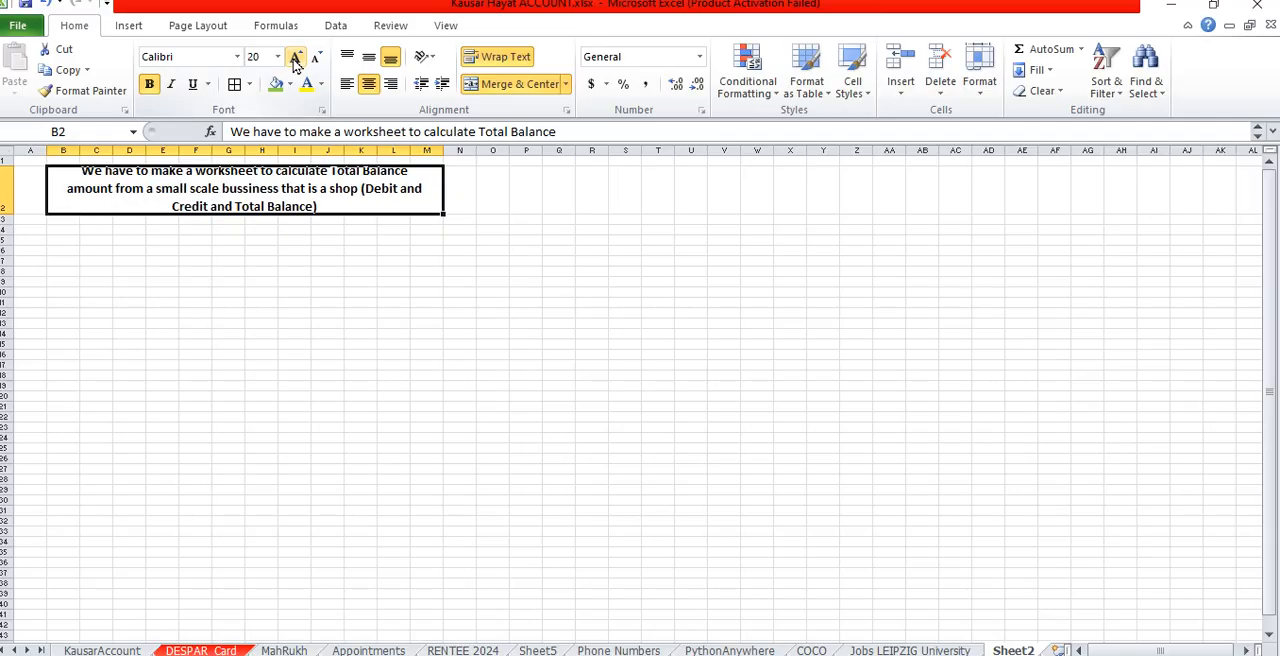
drag(326, 184, 600, 192)
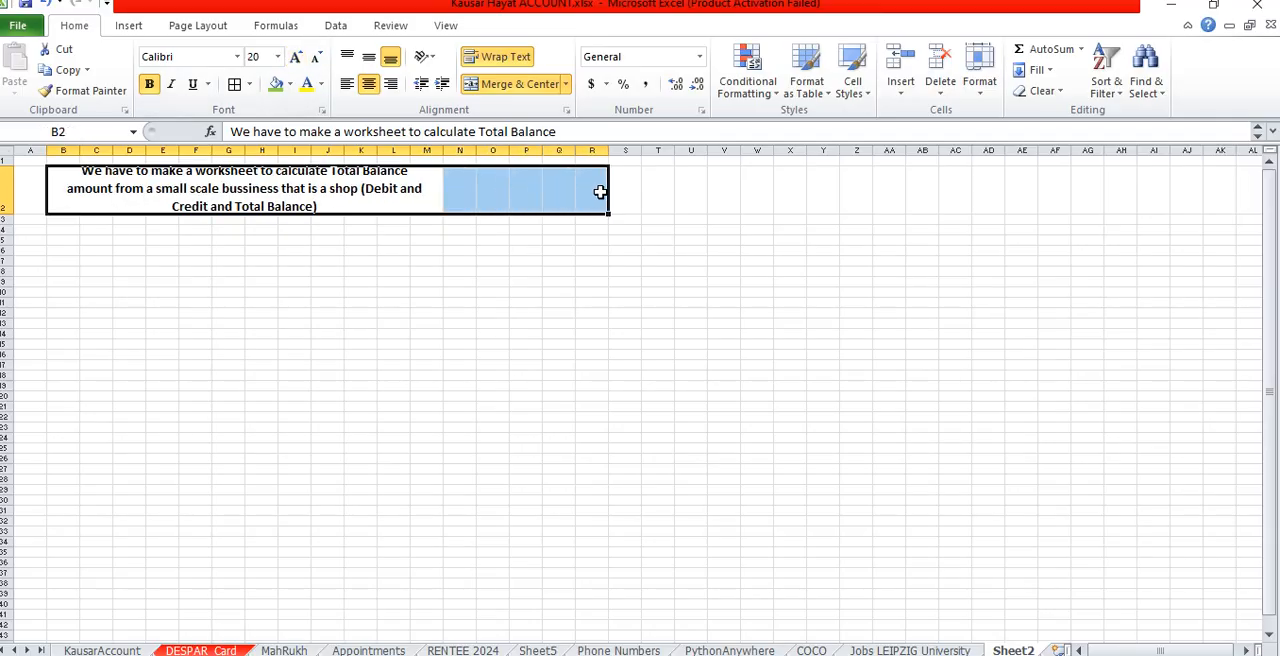
click(525, 84)
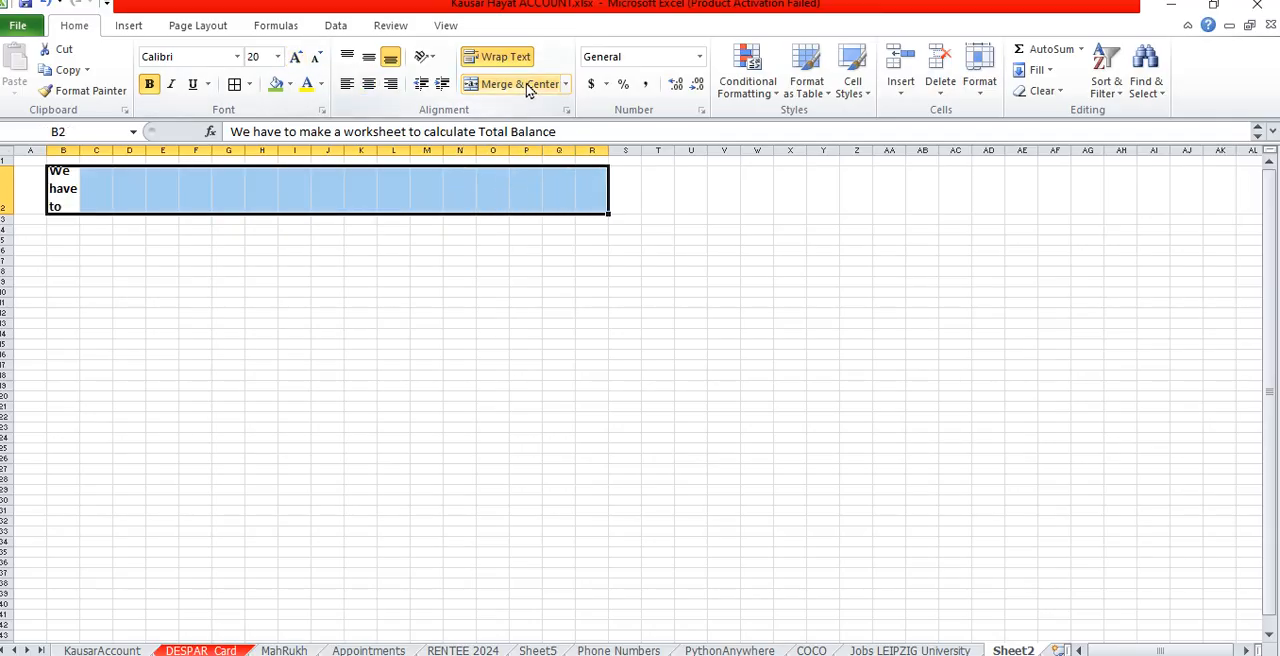
click(525, 84)
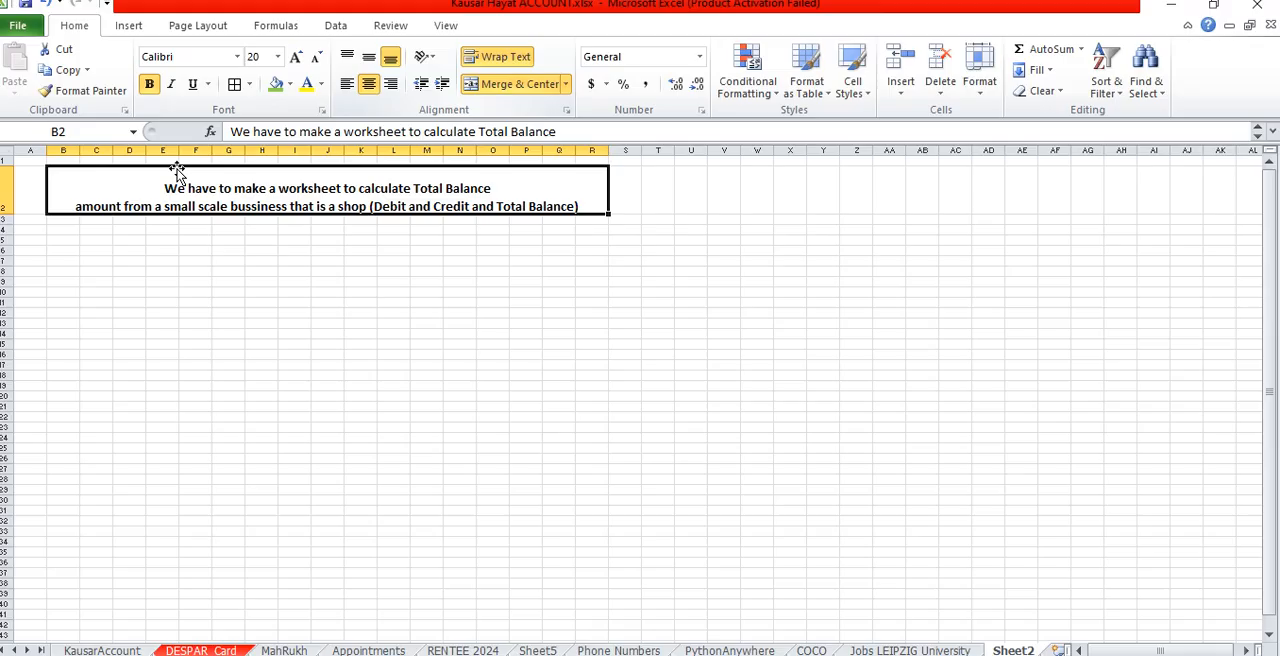
- Increase the heading's font size to 22 and make row 2 taller to fit all its lines
click(296, 56)
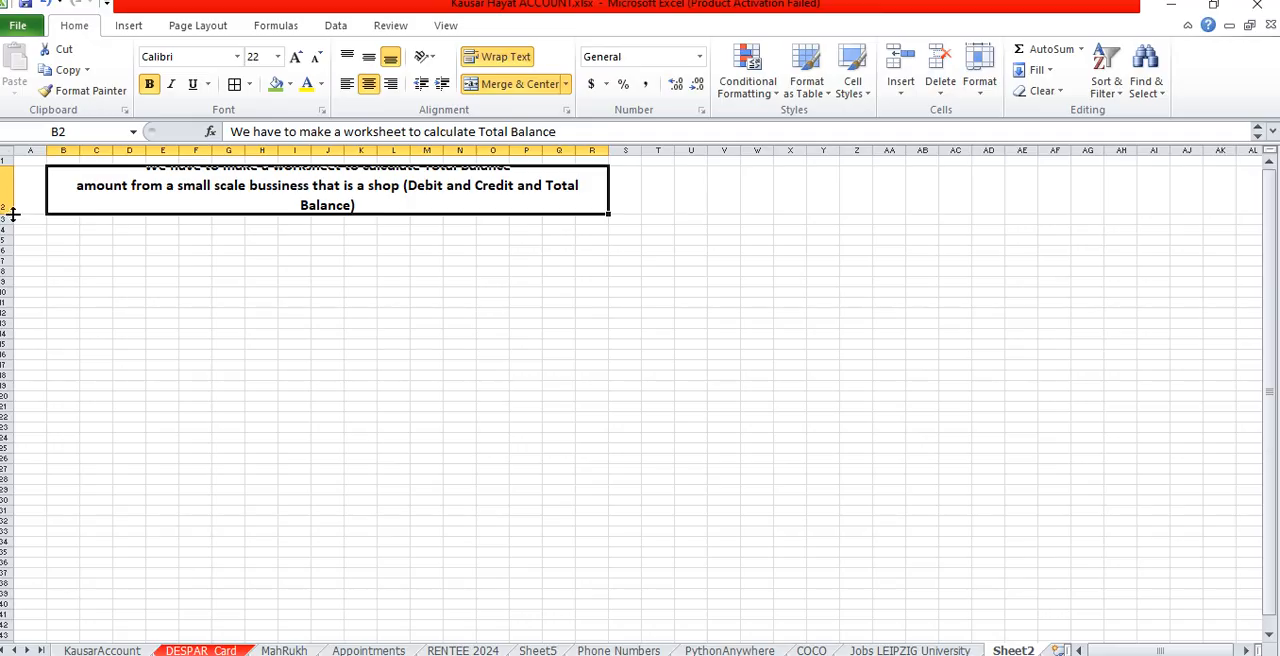
drag(13, 213, 12, 226)
click(430, 314)
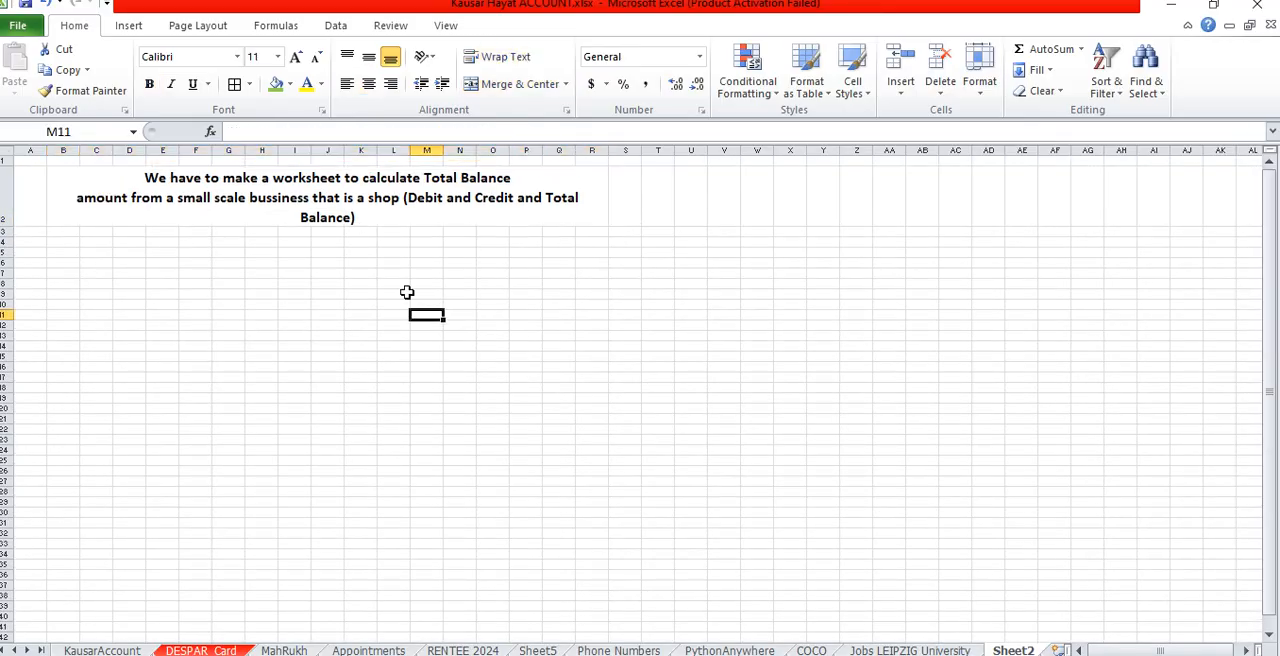
- Left-align the merged heading and increase its font size to 24
click(306, 206)
click(347, 85)
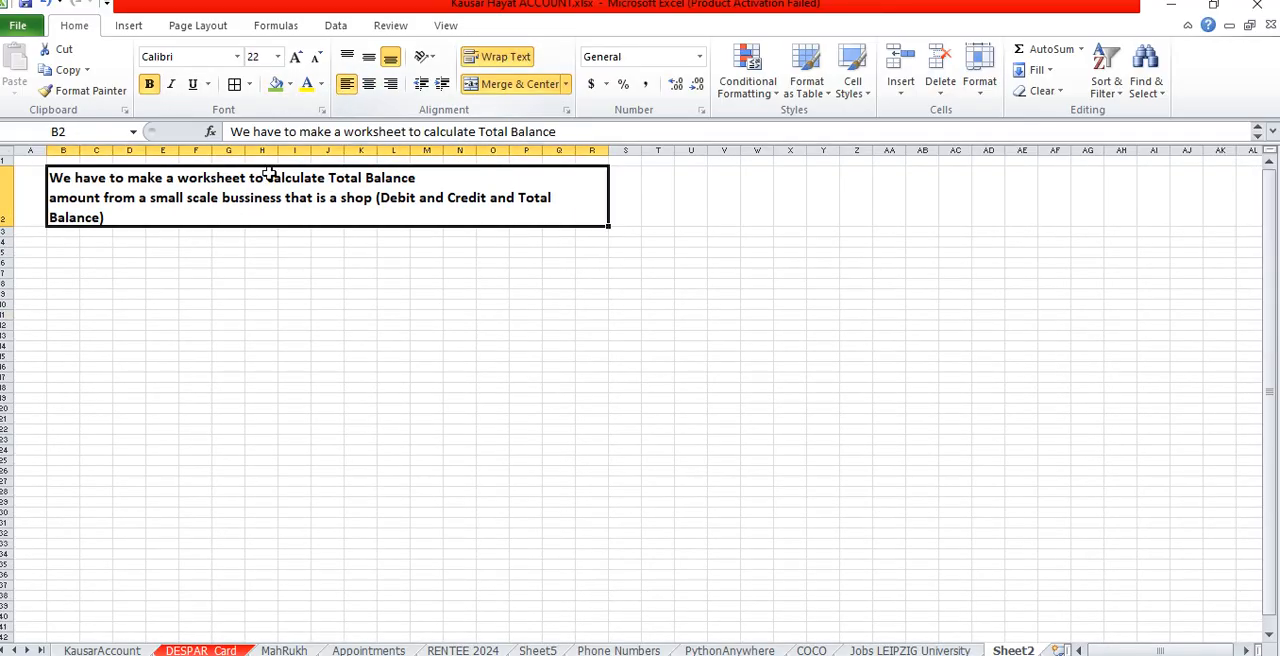
click(295, 57)
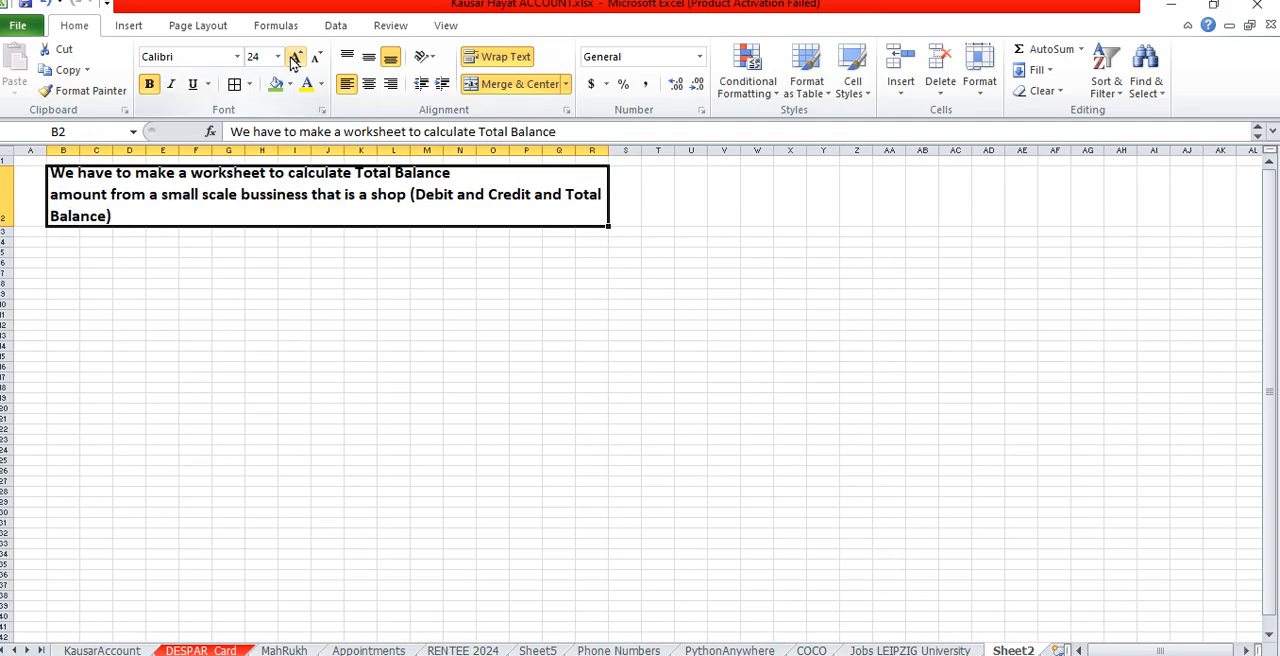
- Re-merge the heading across B2 to AD2 and align its text to the left
drag(554, 200, 1004, 204)
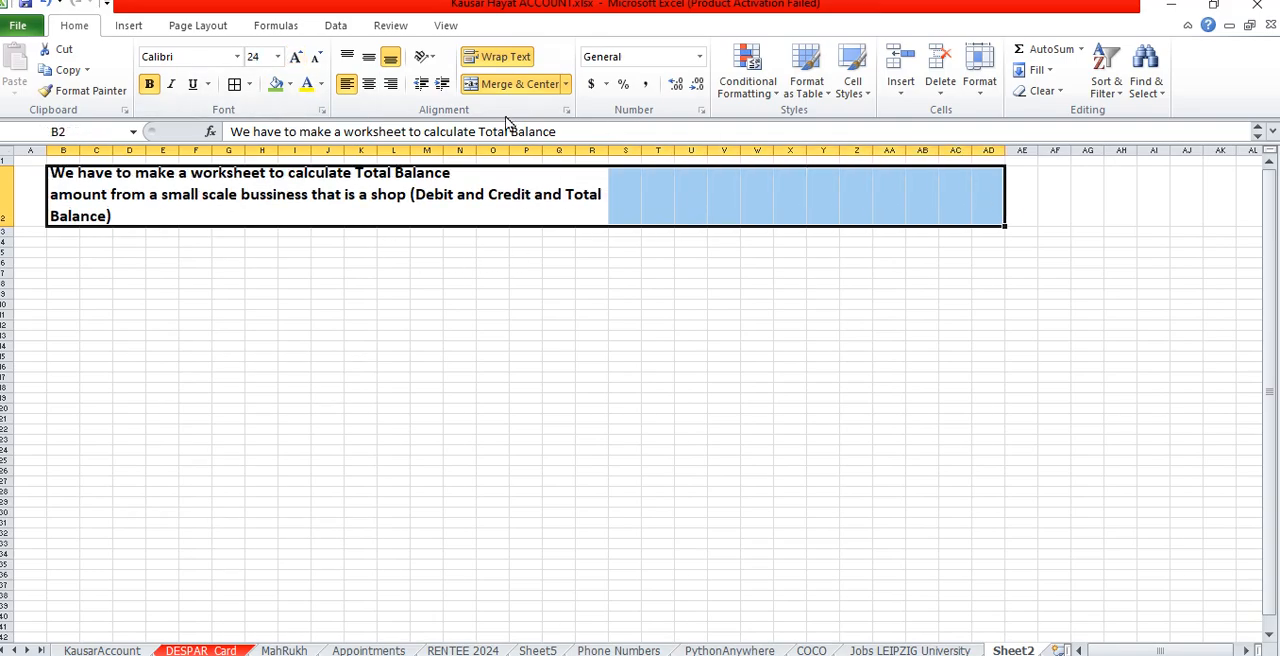
click(515, 84)
click(515, 84)
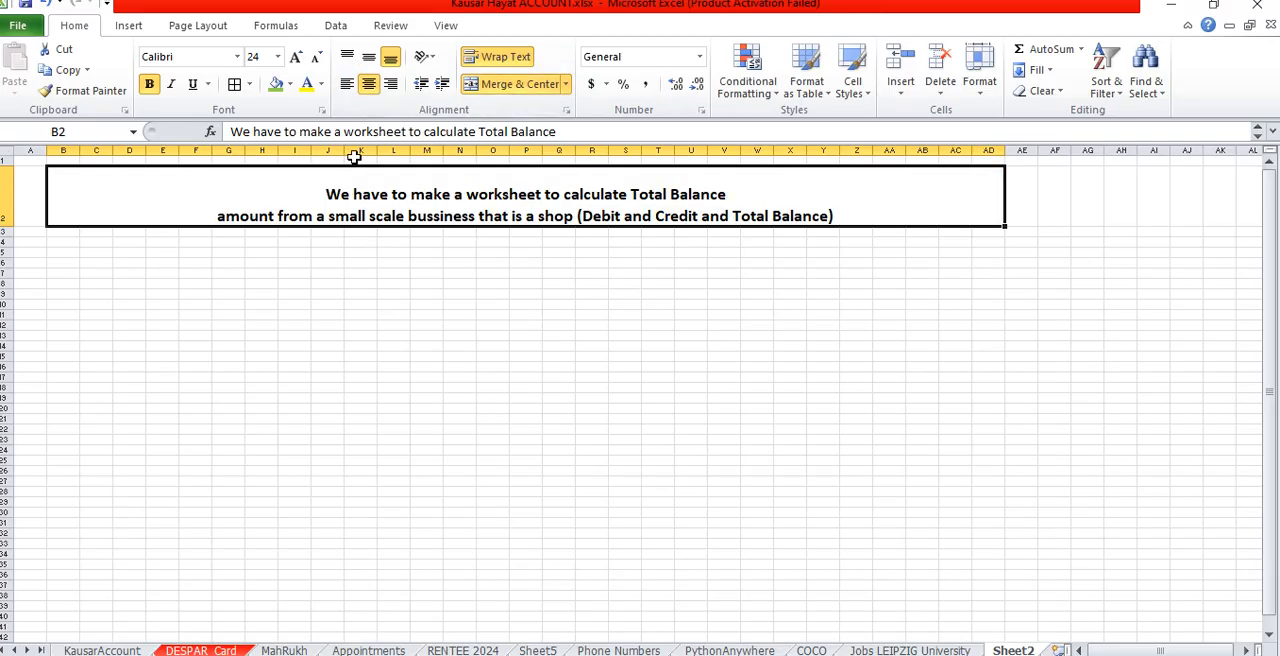
click(346, 84)
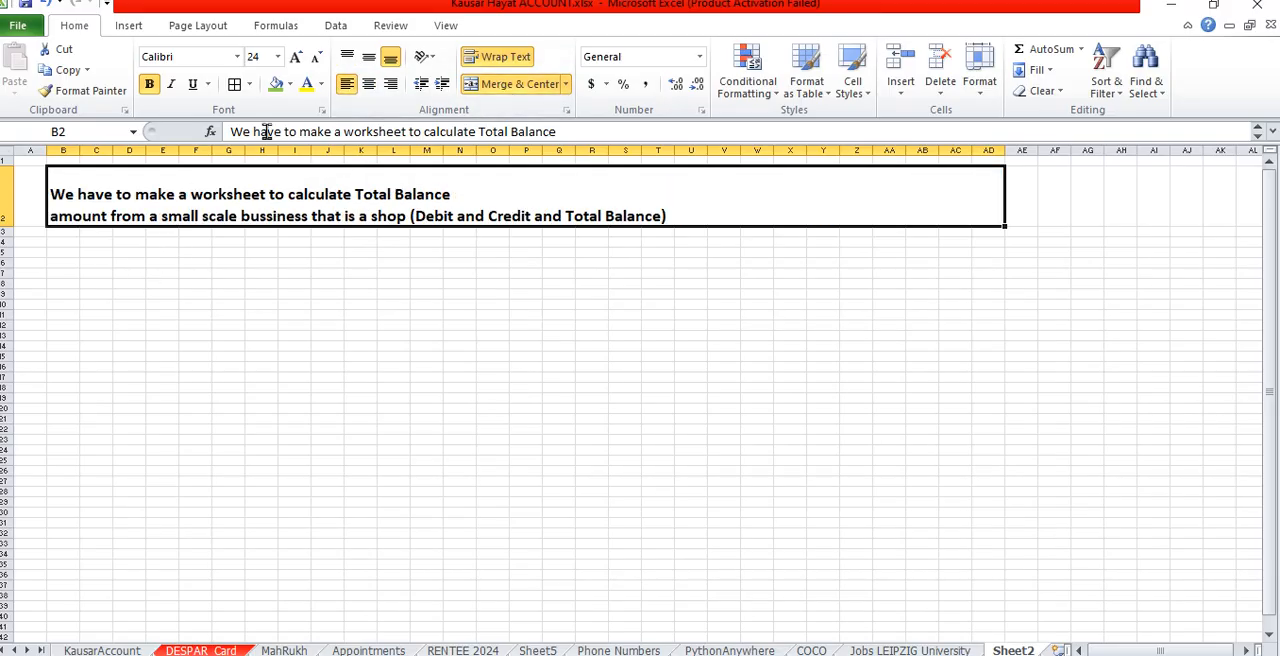
- Enlarge the heading in row 2 to font size 36, finishing with cell C9 selected
click(297, 57)
click(297, 57)
click(297, 57)
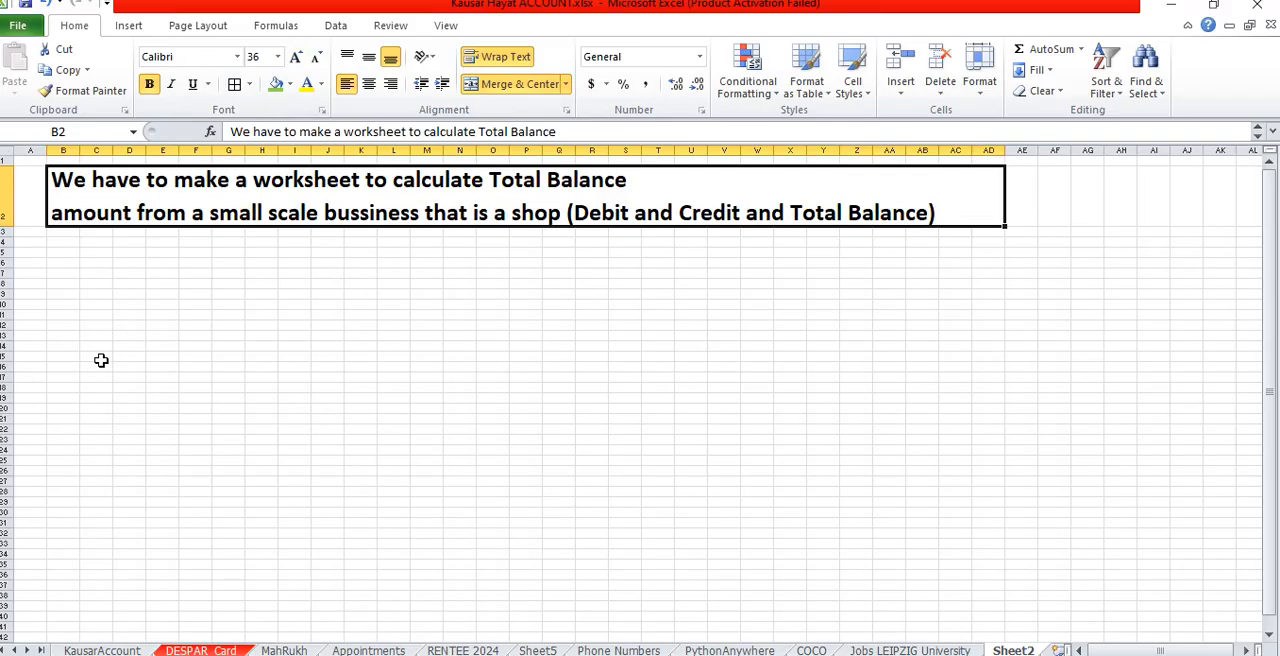
click(85, 294)
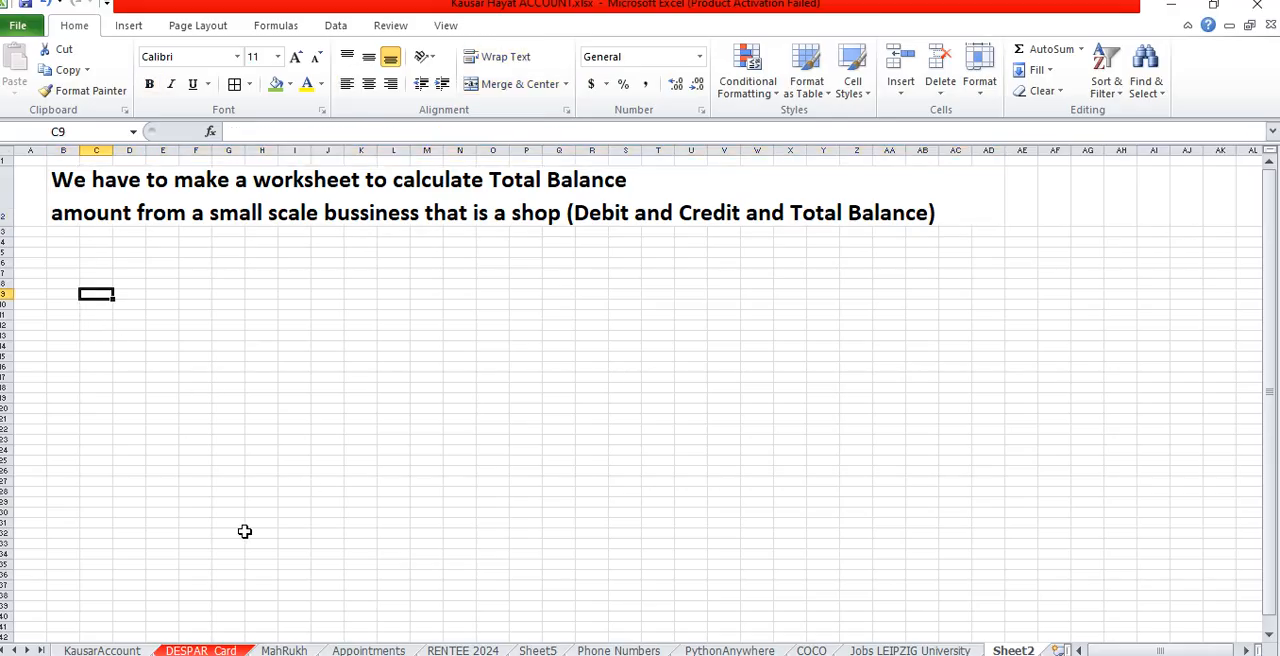
- Delete all cells of Sheet2, including the task heading, to leave the worksheet blank
key(ctrl+a)
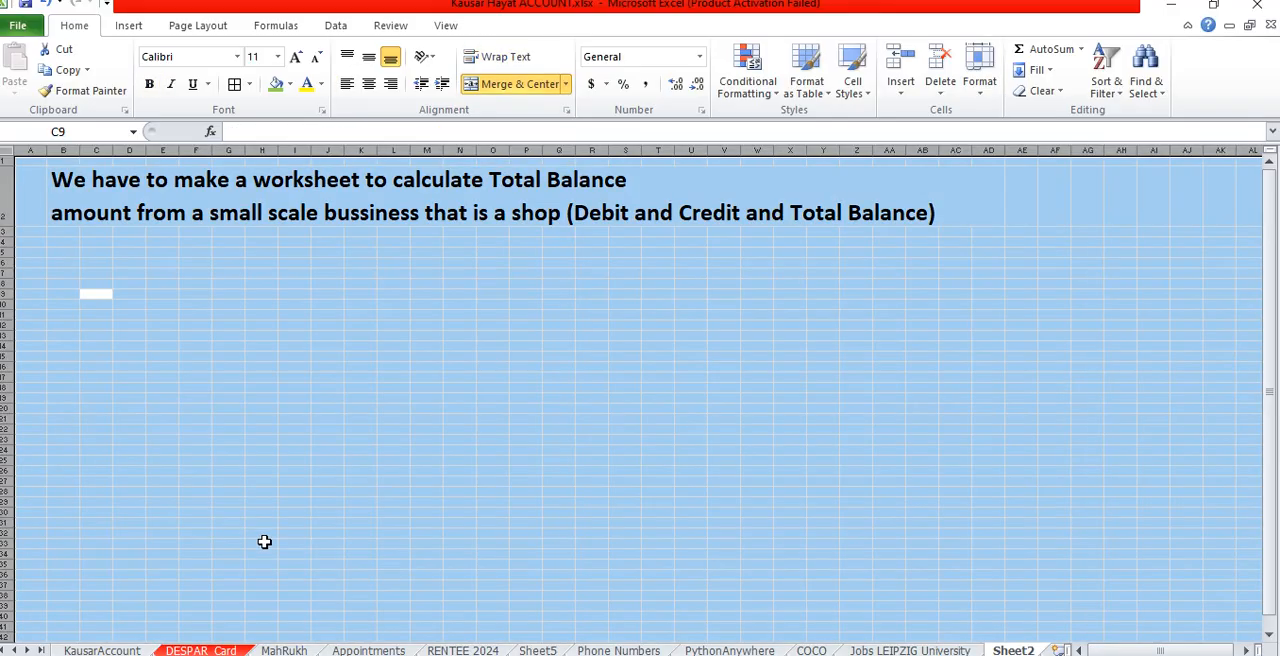
right_click(310, 444)
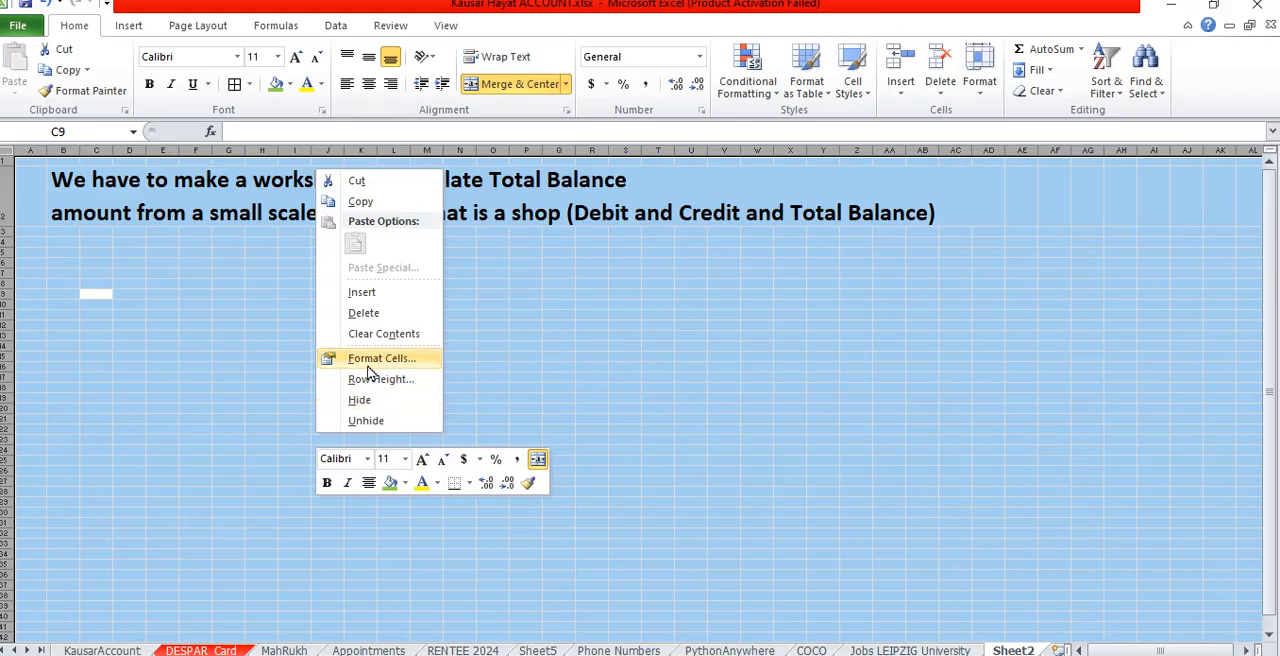
click(363, 313)
click(162, 326)
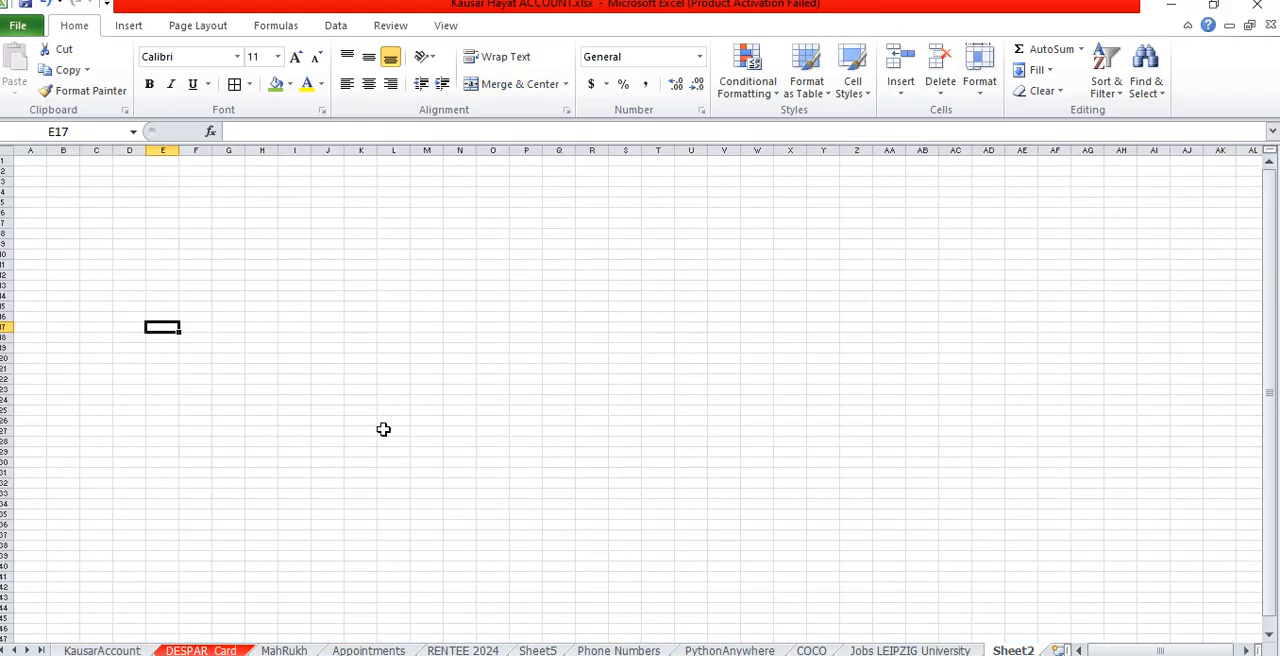
scroll(383, 428, up, 3)
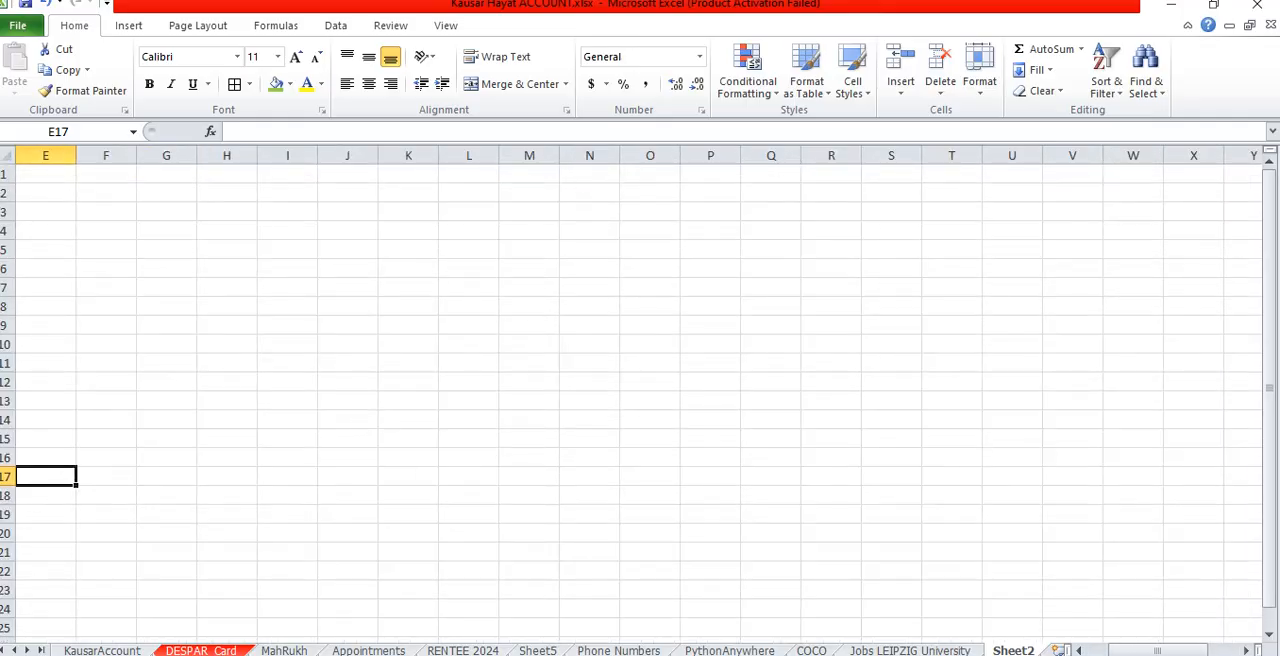
drag(1157, 650, 1137, 650)
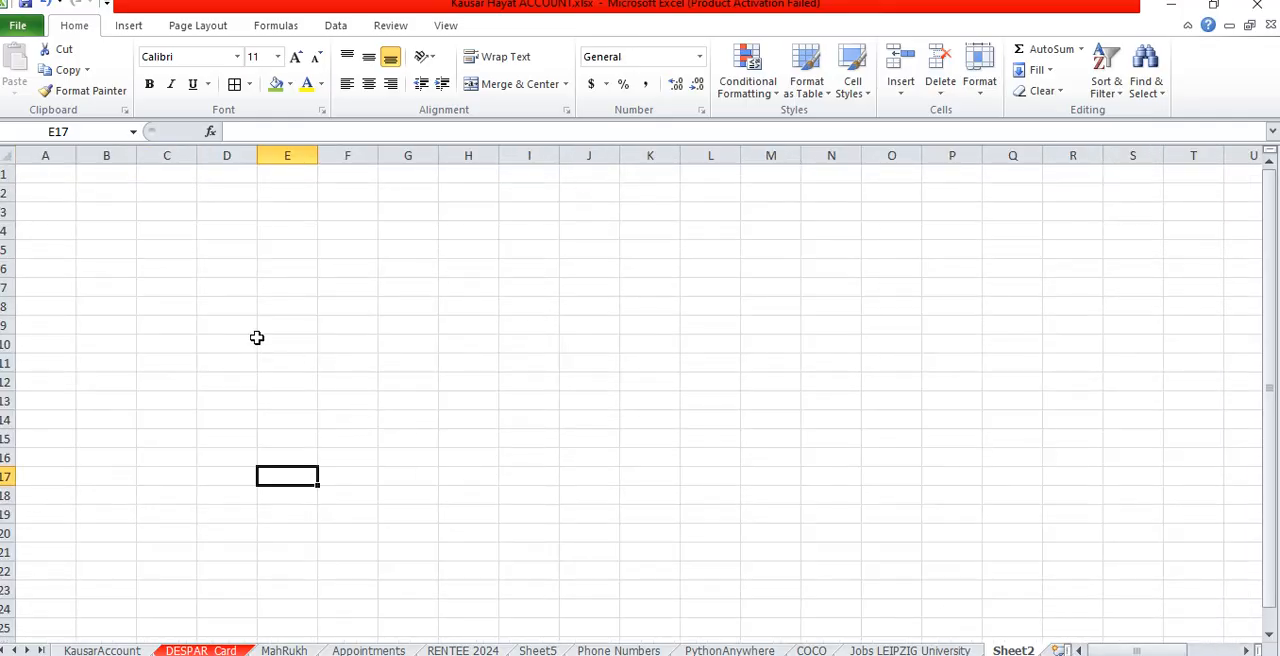
- Enter the title "SHOP And Co" in cell A1
click(63, 180)
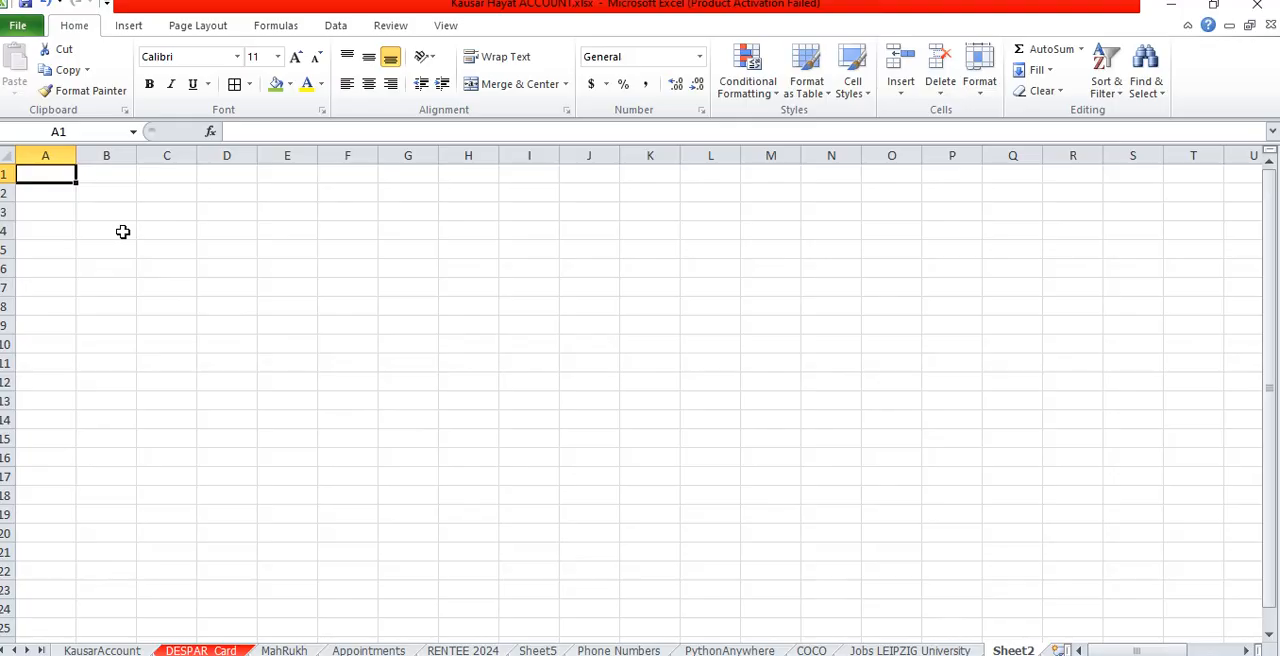
key(shift+Right)
key(shift+Right)
key(shift+Right)
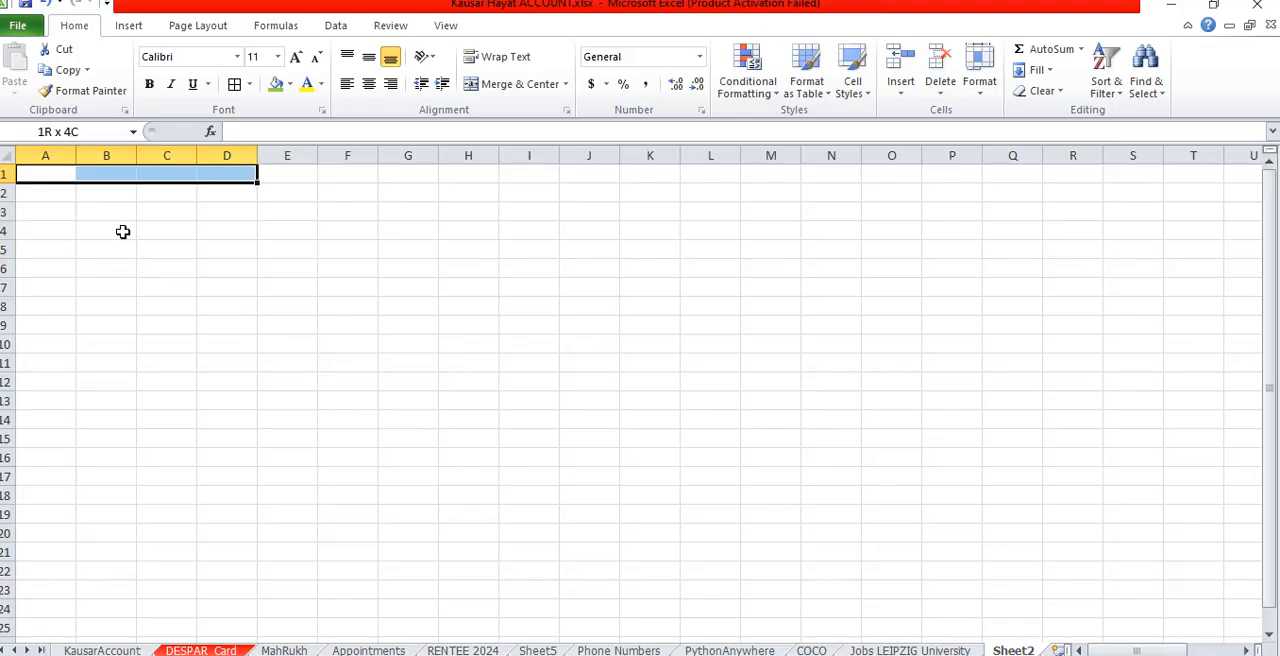
text(SHOP)
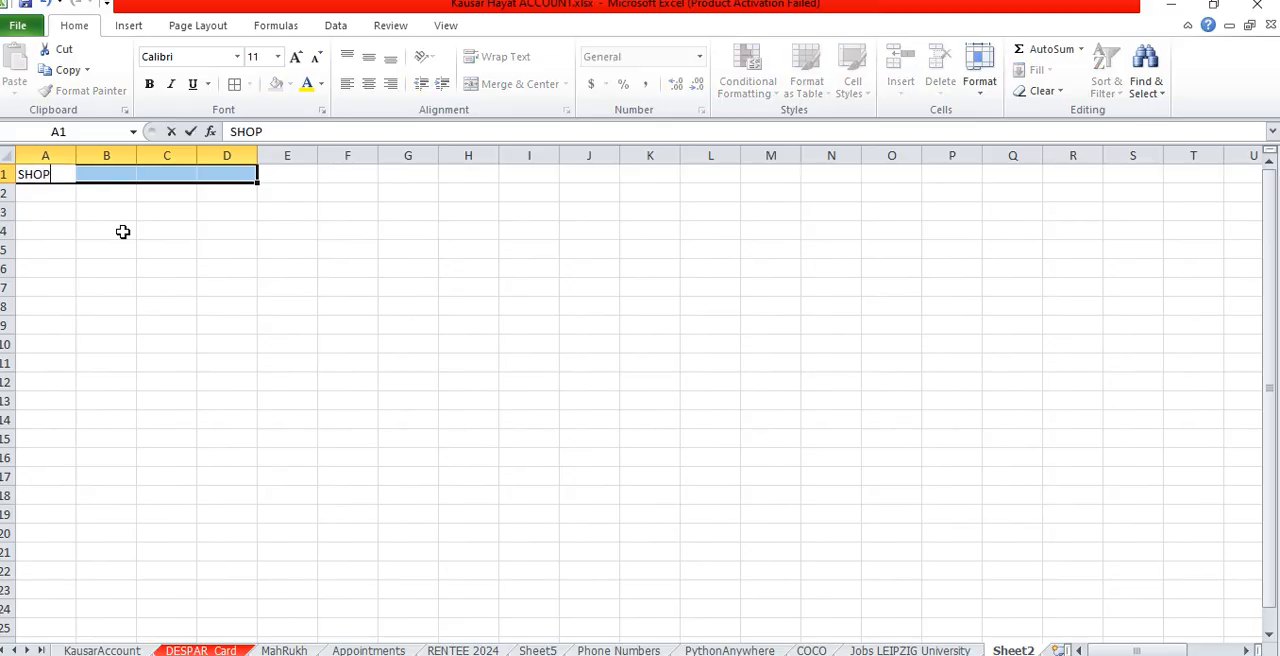
text( And Co)
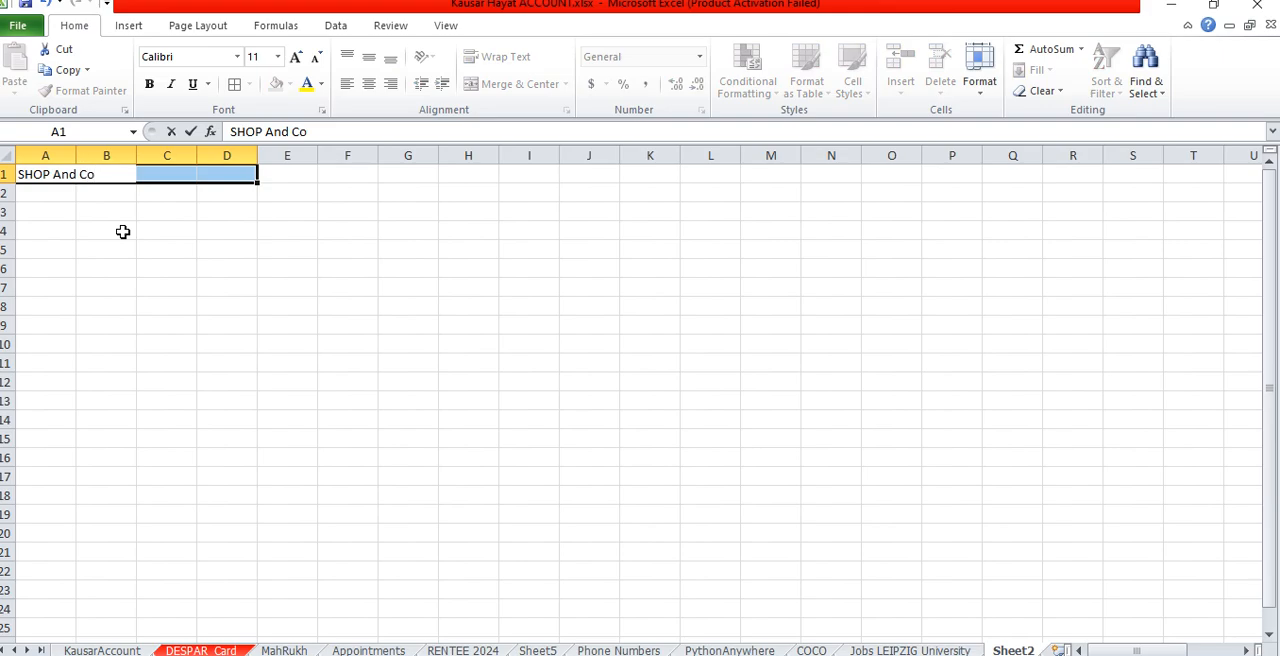
key(Return)
click(115, 211)
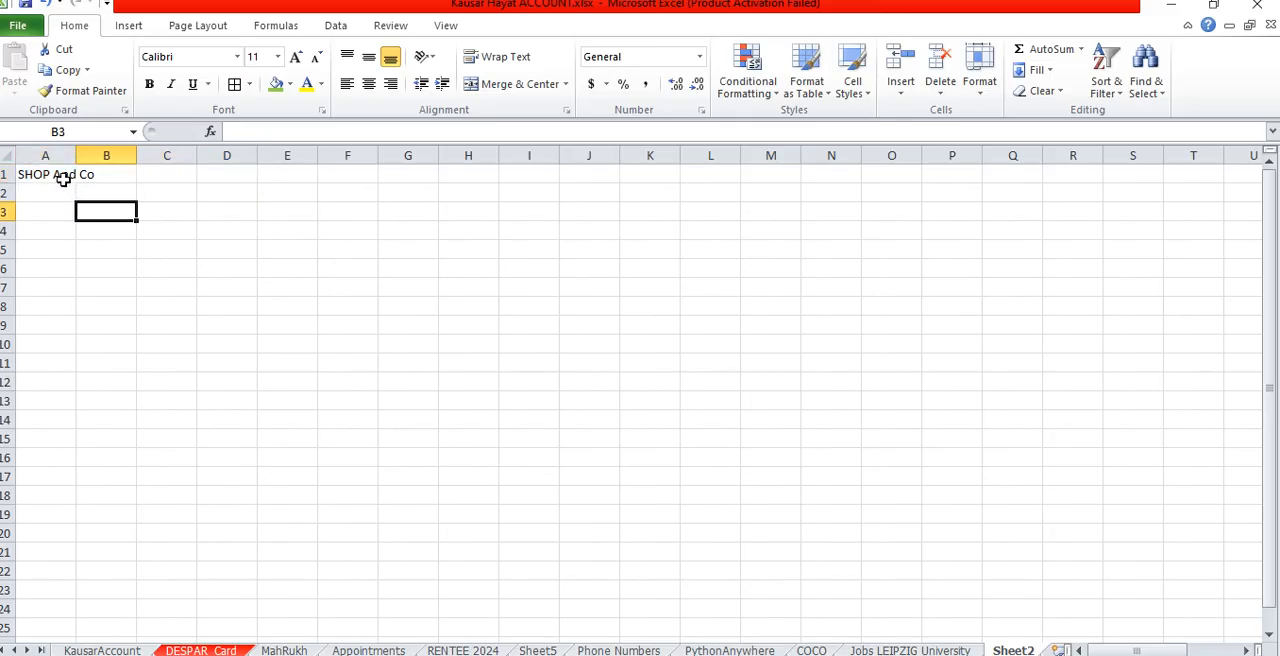
- Format the title in A1 as bold with font size 18
click(62, 178)
click(296, 57)
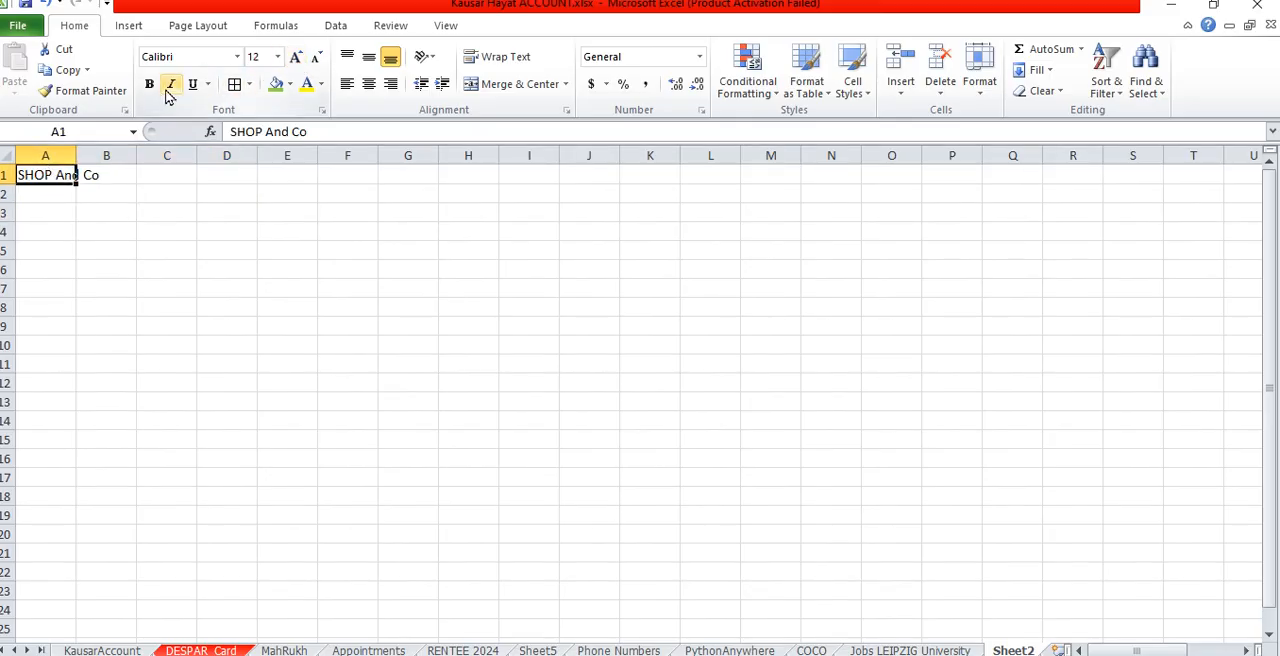
click(296, 57)
click(296, 57)
click(296, 57)
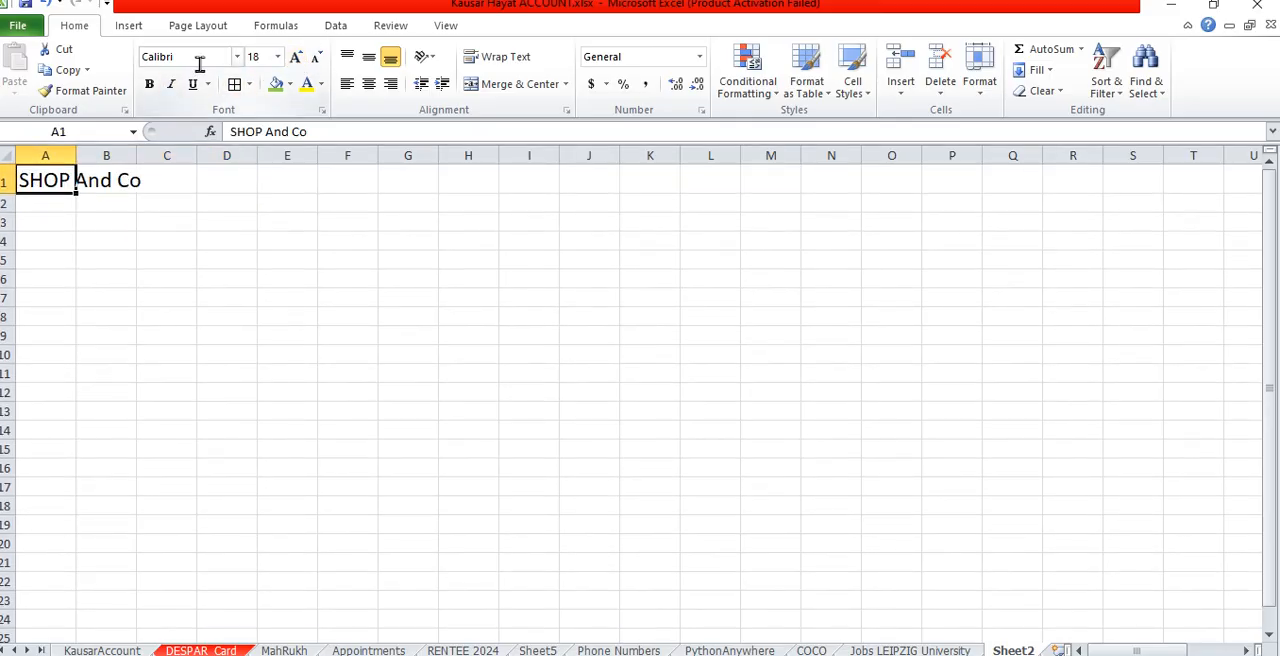
click(149, 86)
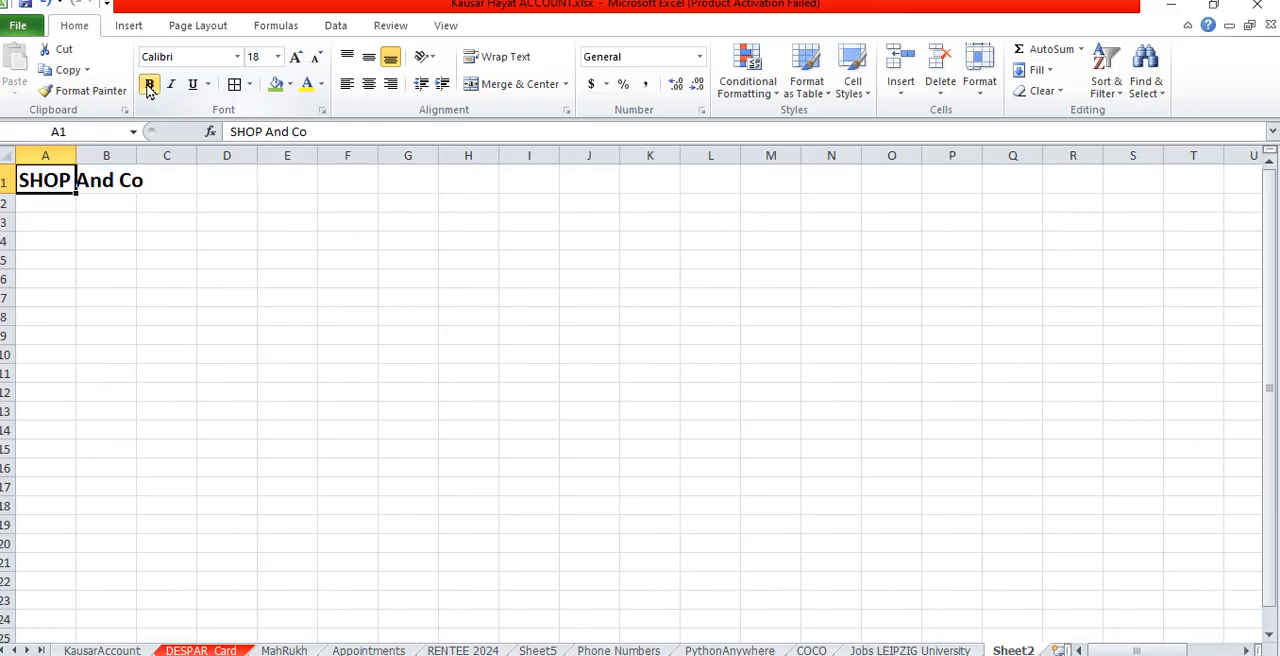
- Enter the serial number formula =ROW()-1 in cell A2
click(56, 208)
text(=)
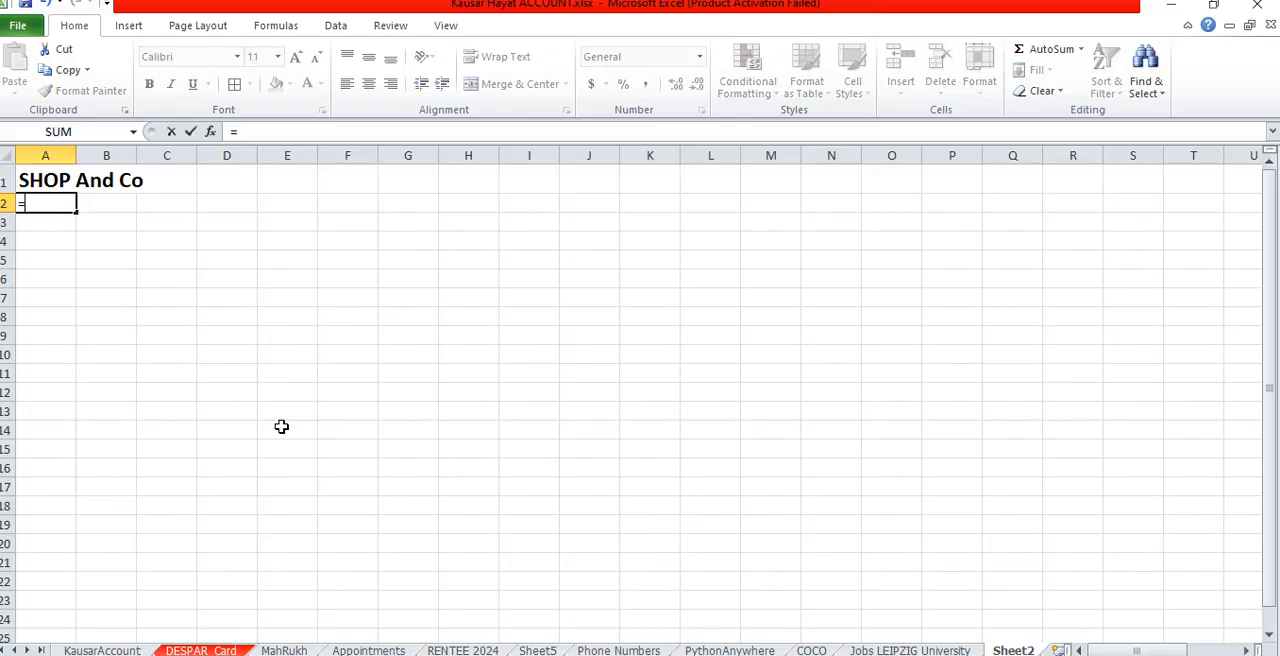
text(row)
key(Tab)
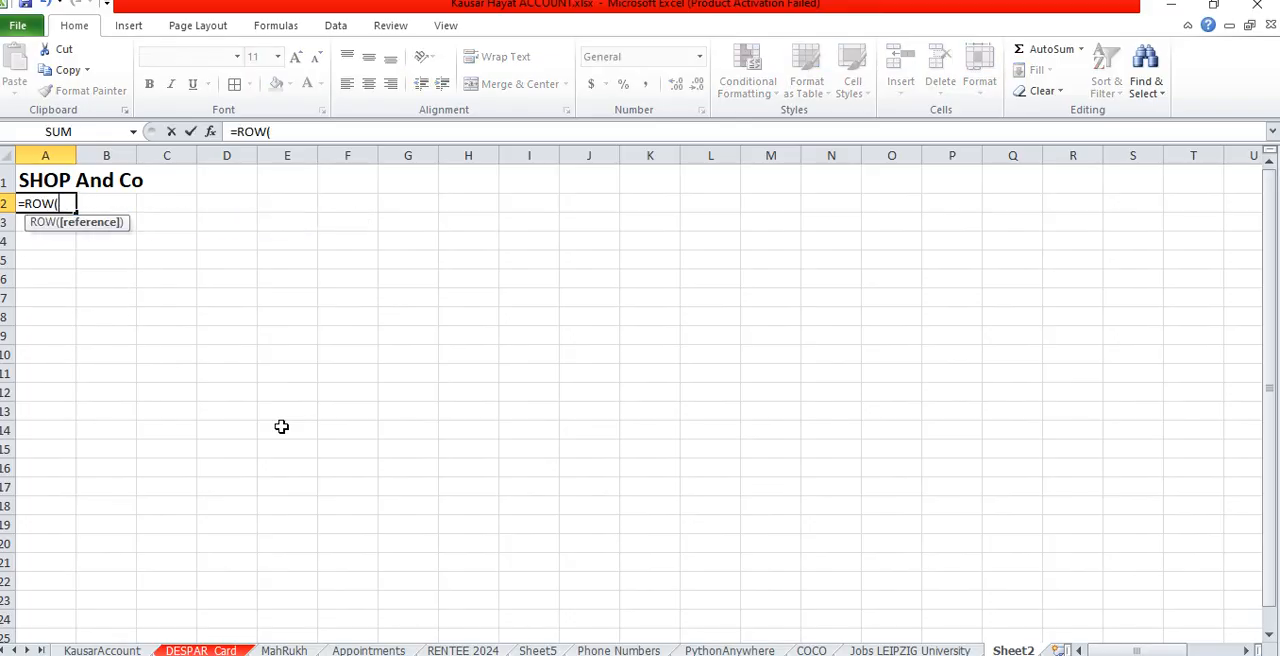
text()-1)
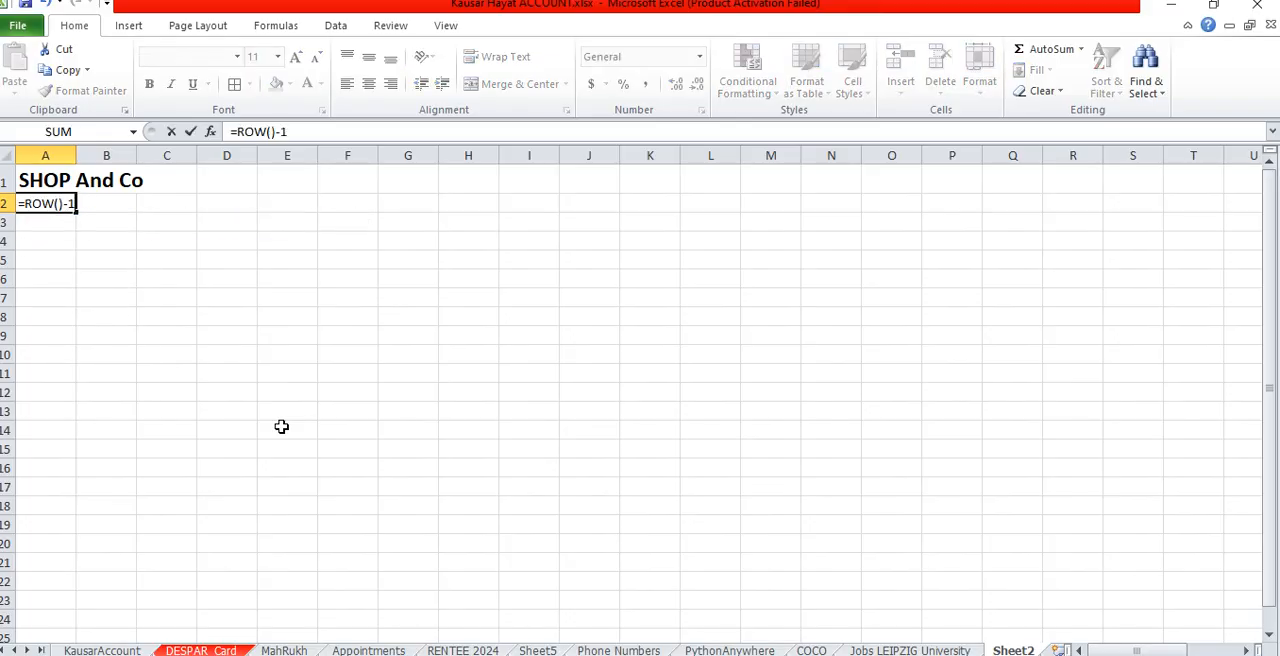
key(Return)
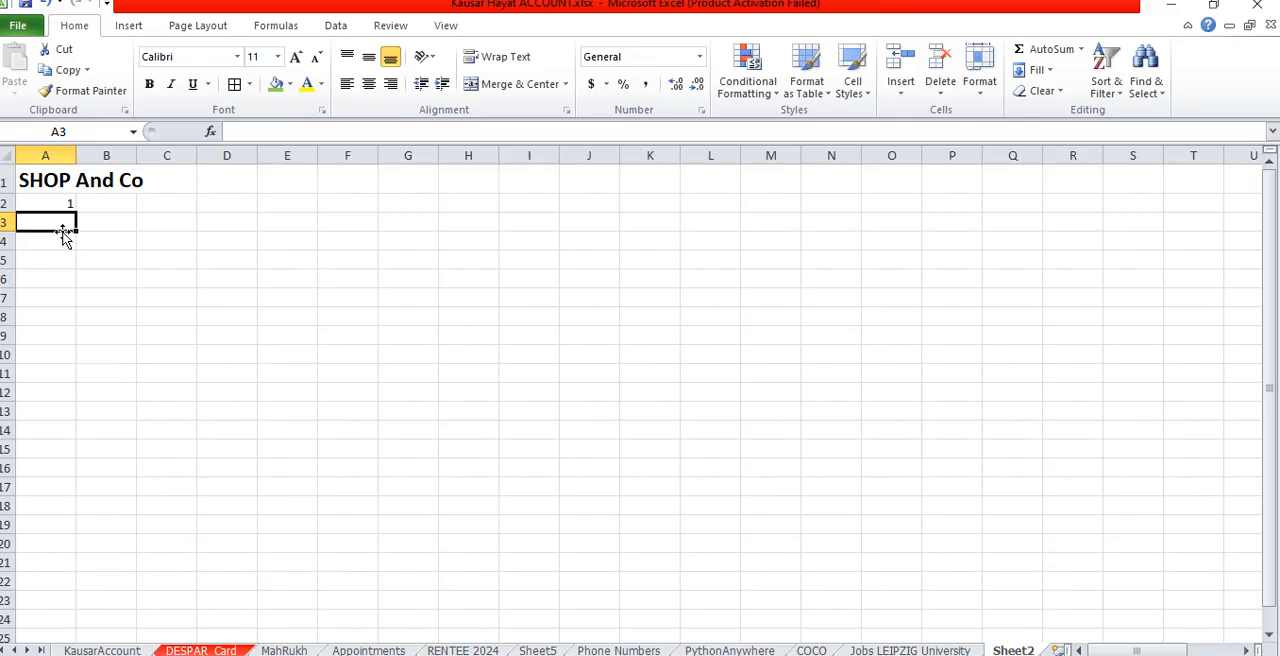
- Centre the serial number in A2 and make it bold at font size 14
click(47, 204)
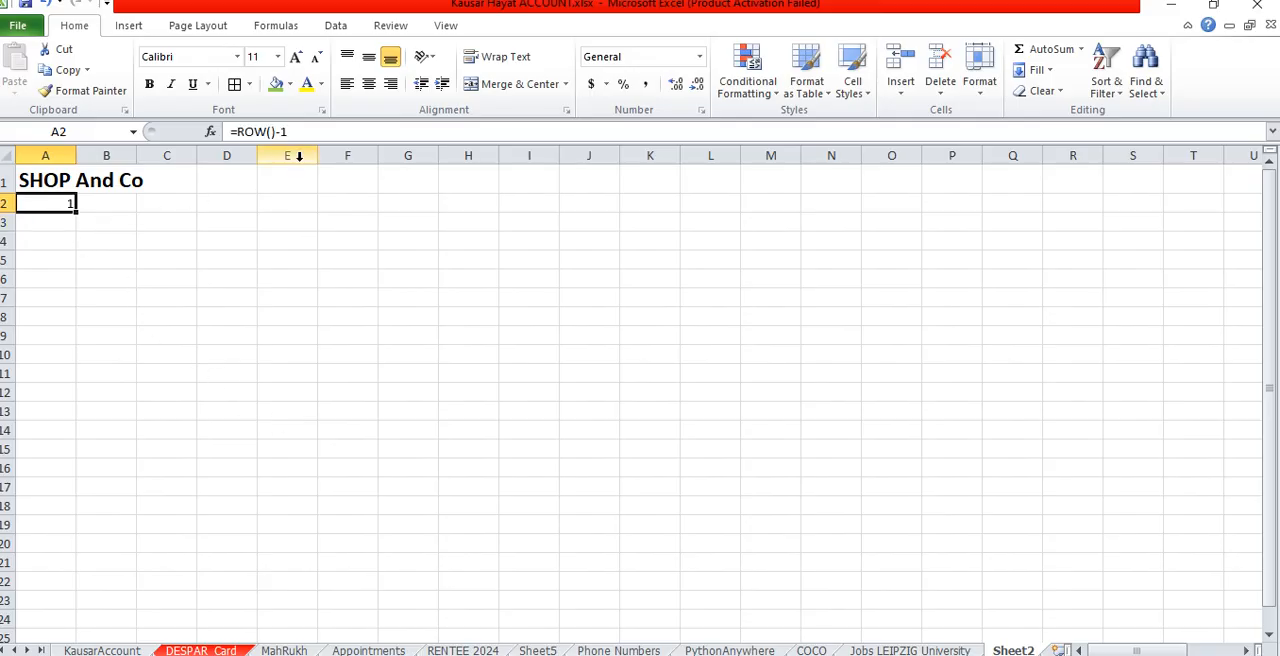
click(368, 83)
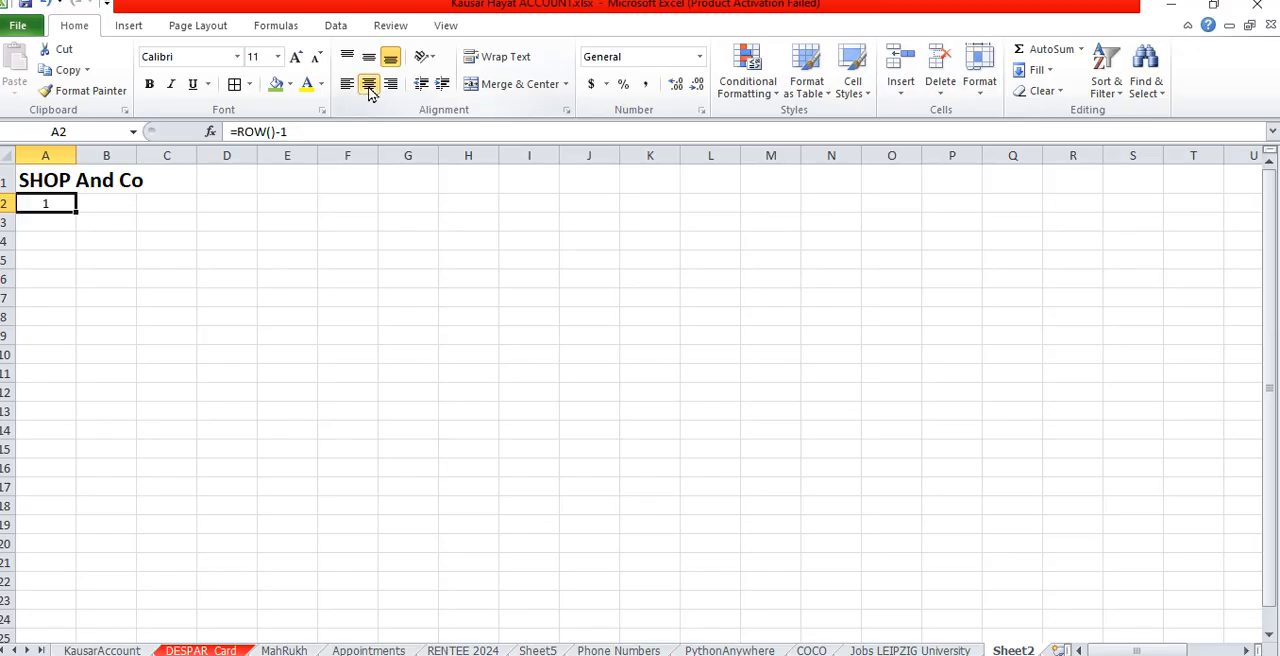
click(295, 56)
click(295, 56)
click(149, 84)
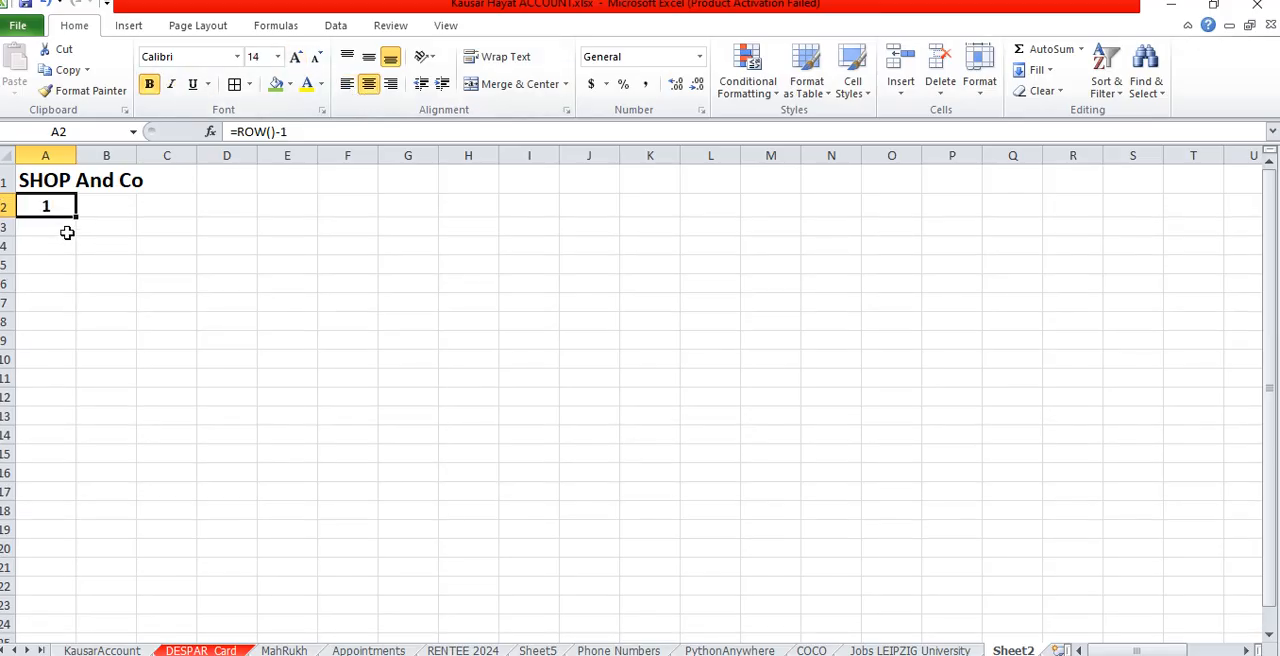
- Fill the serial number formula from A2 down to A14 and widen column B to about two and a half times its width
drag(76, 217, 78, 500)
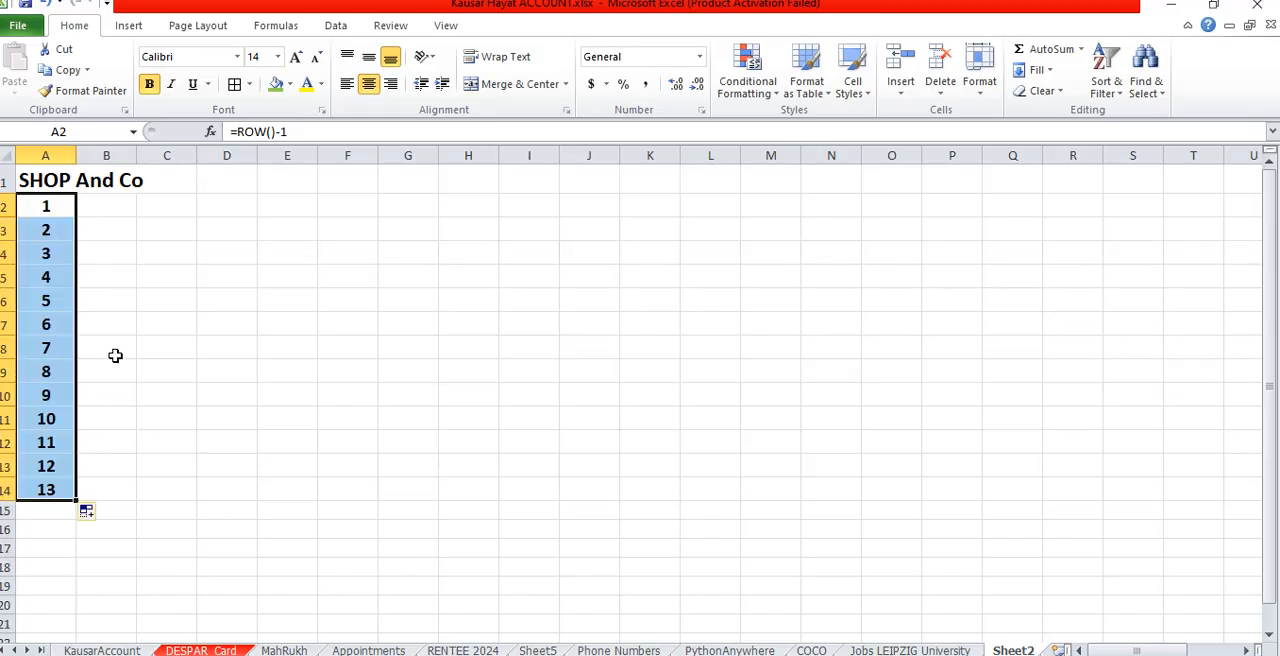
click(112, 205)
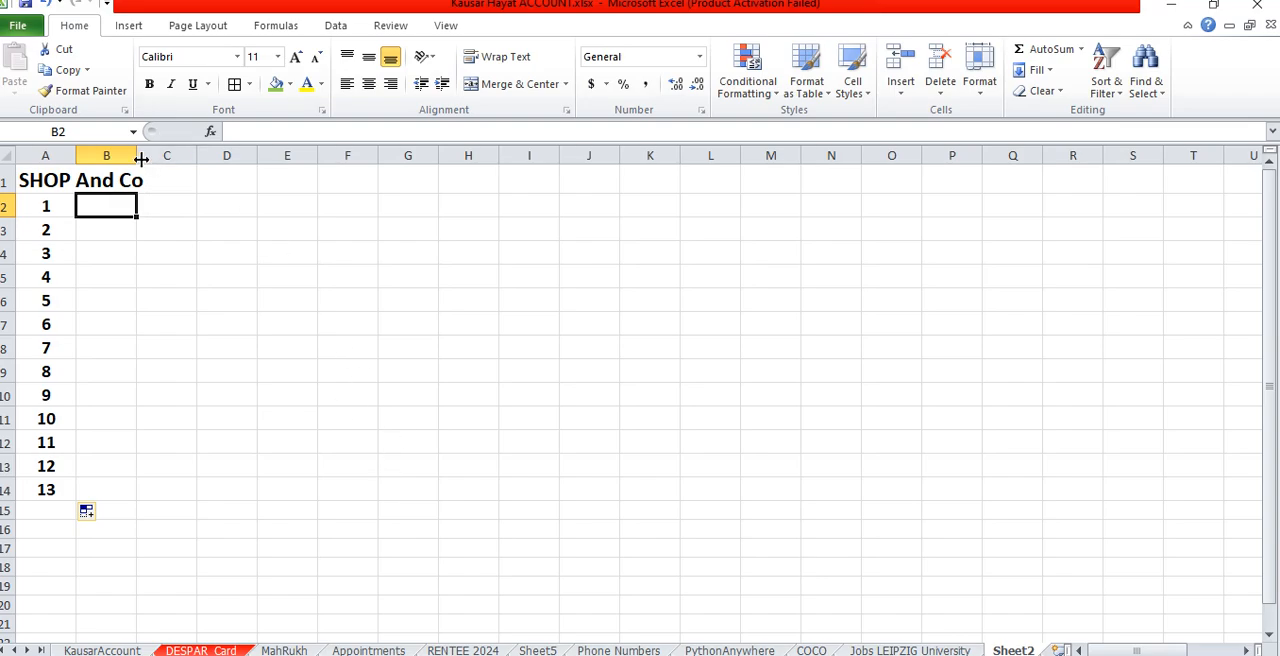
drag(137, 156, 232, 175)
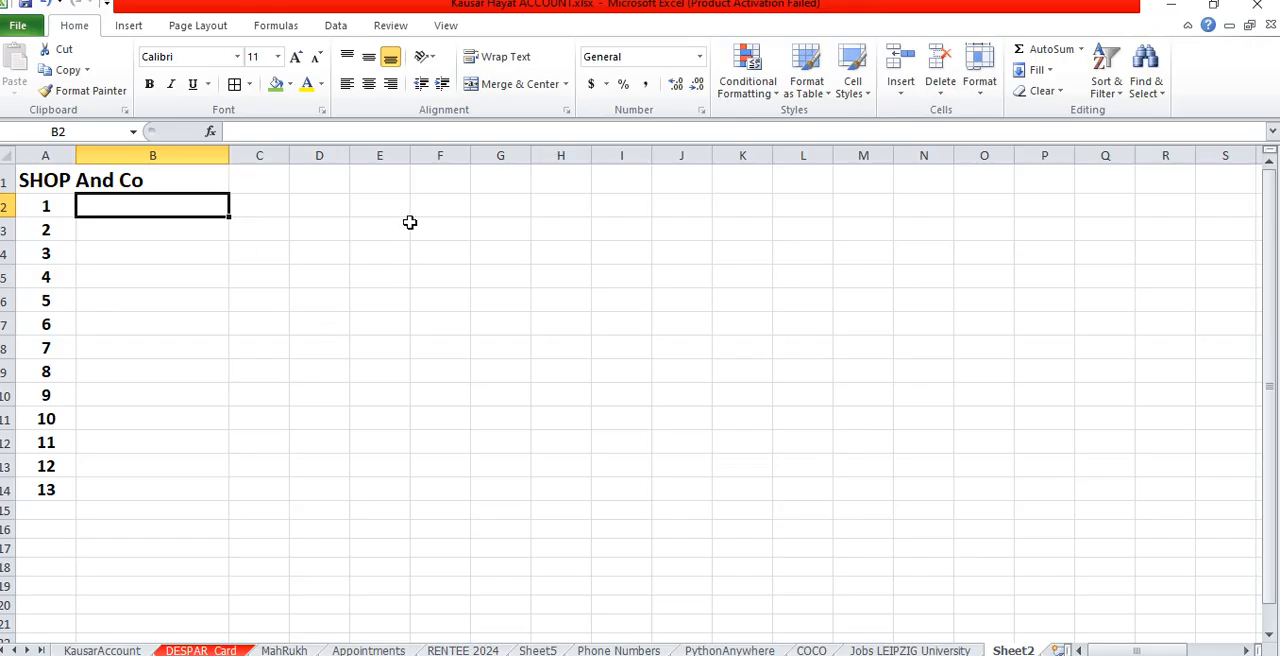
- Enter the label "Capital" in D1 and the amount 50000 in E1
click(322, 180)
text(Capital)
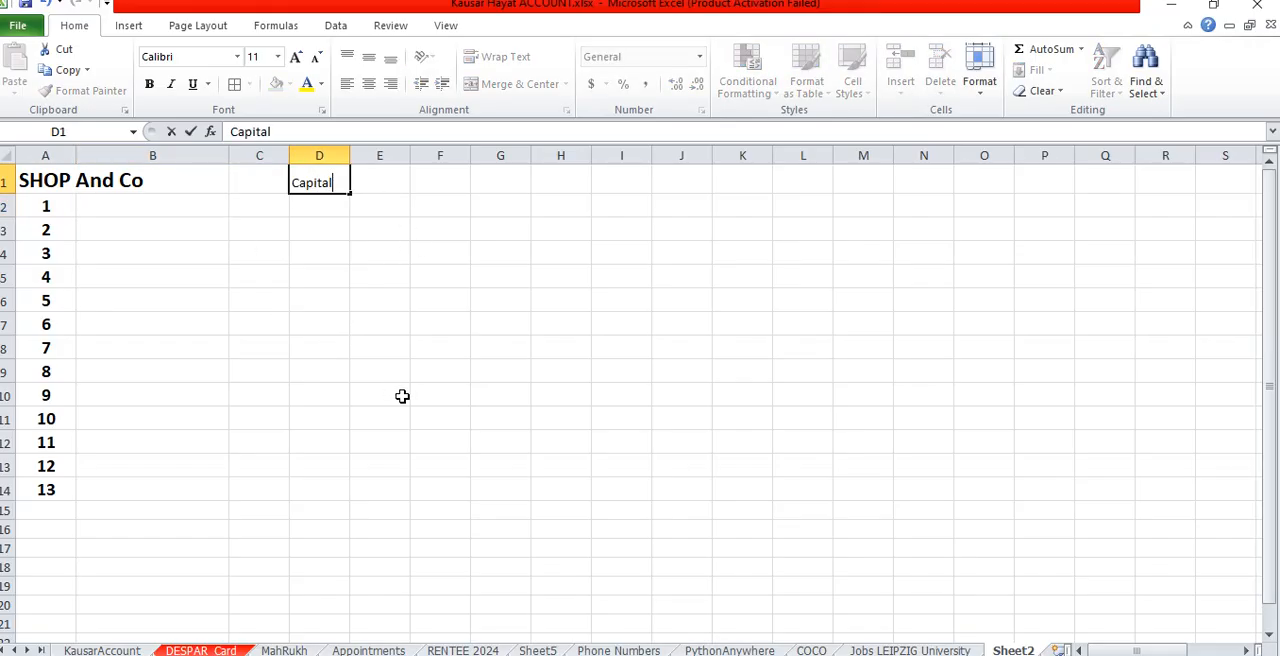
key(Tab)
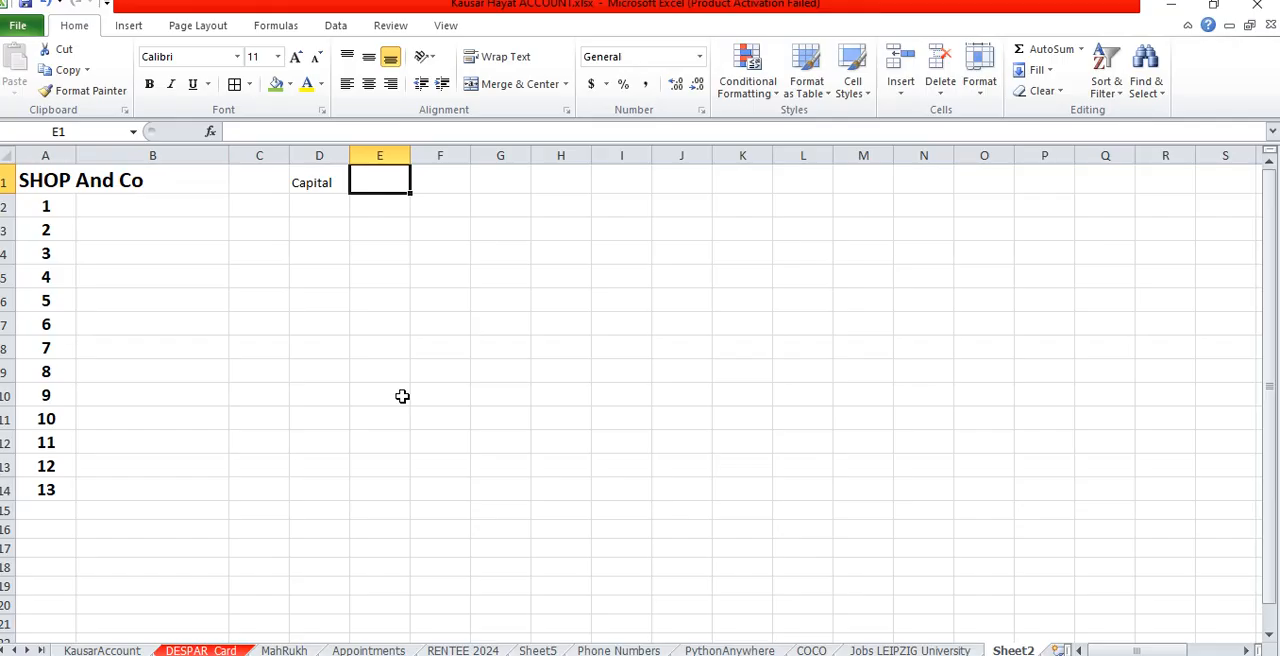
text(50000)
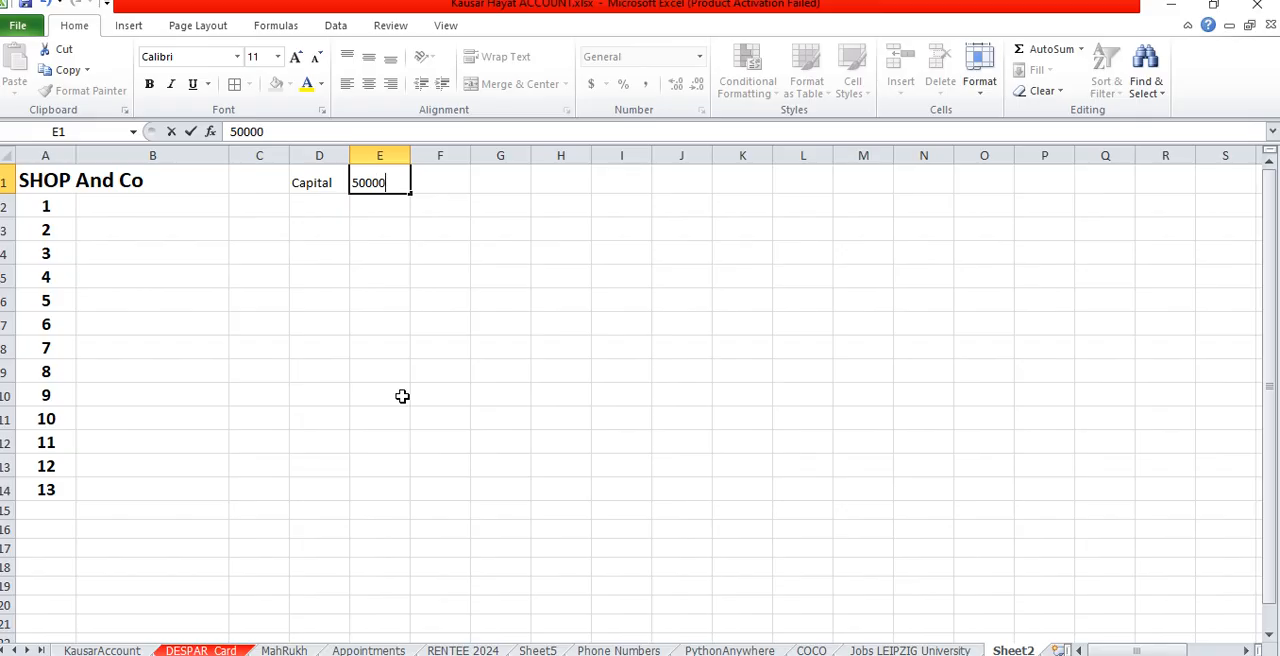
key(Return)
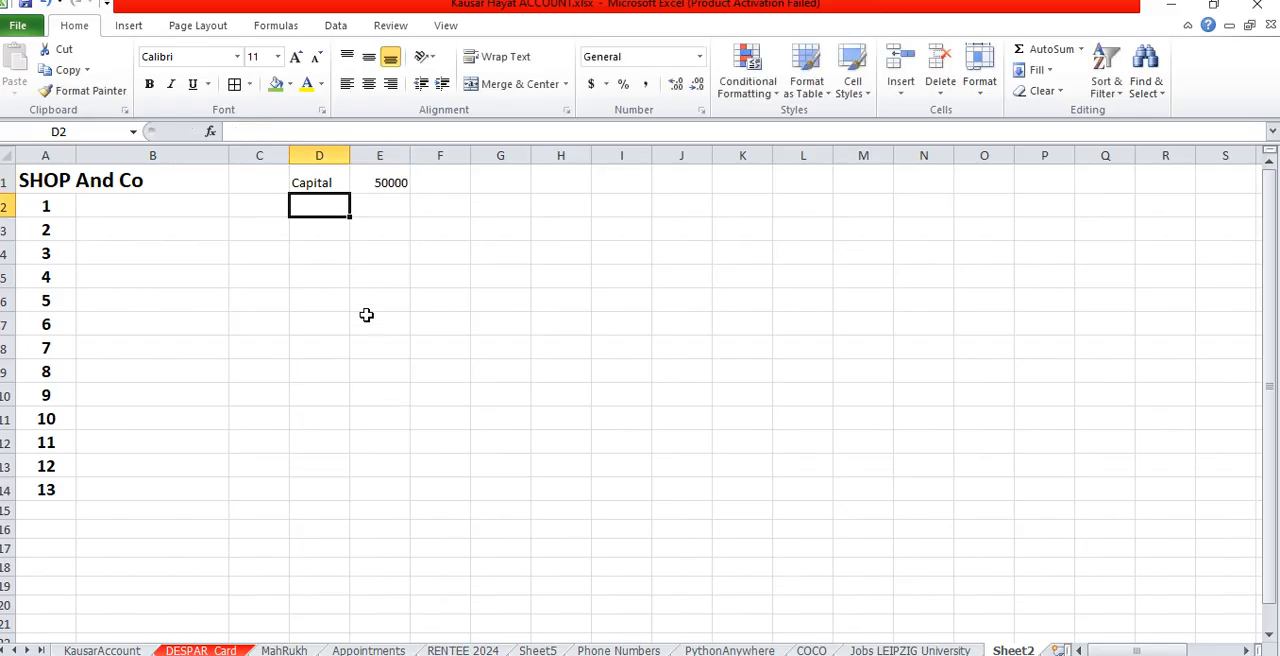
- Make the Capital label and amount in D1:E1 bold at font size 14 and widen column E slightly
drag(376, 186, 341, 181)
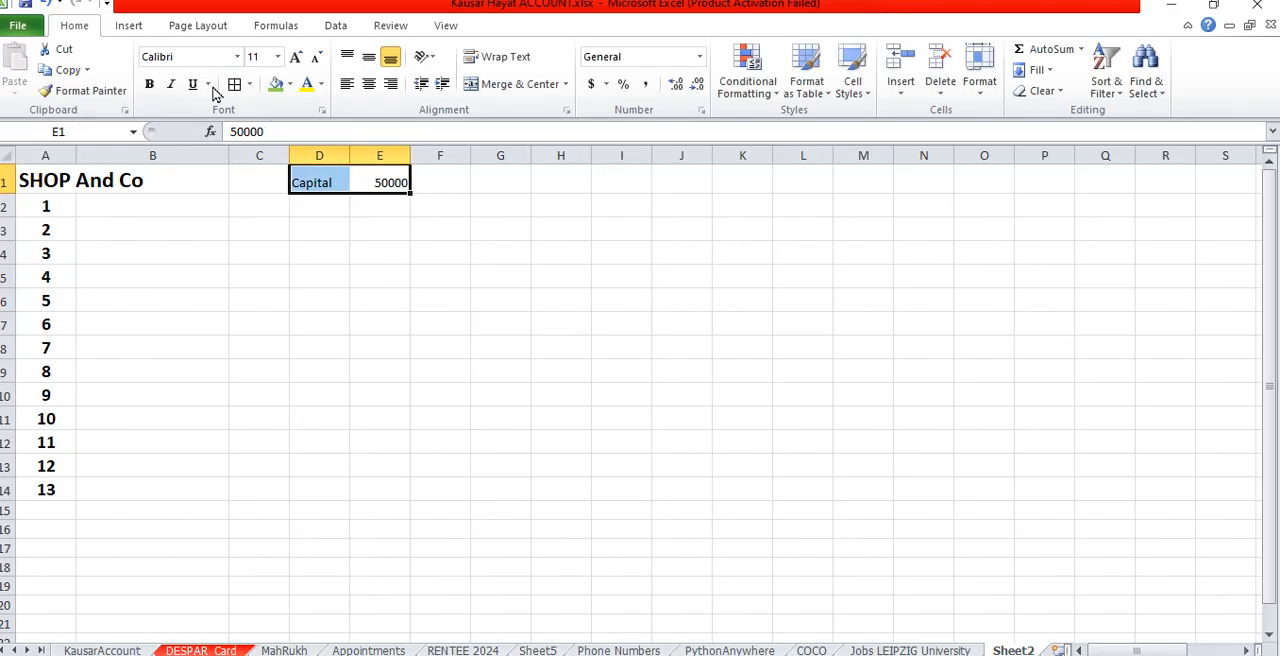
click(149, 84)
click(296, 58)
click(296, 58)
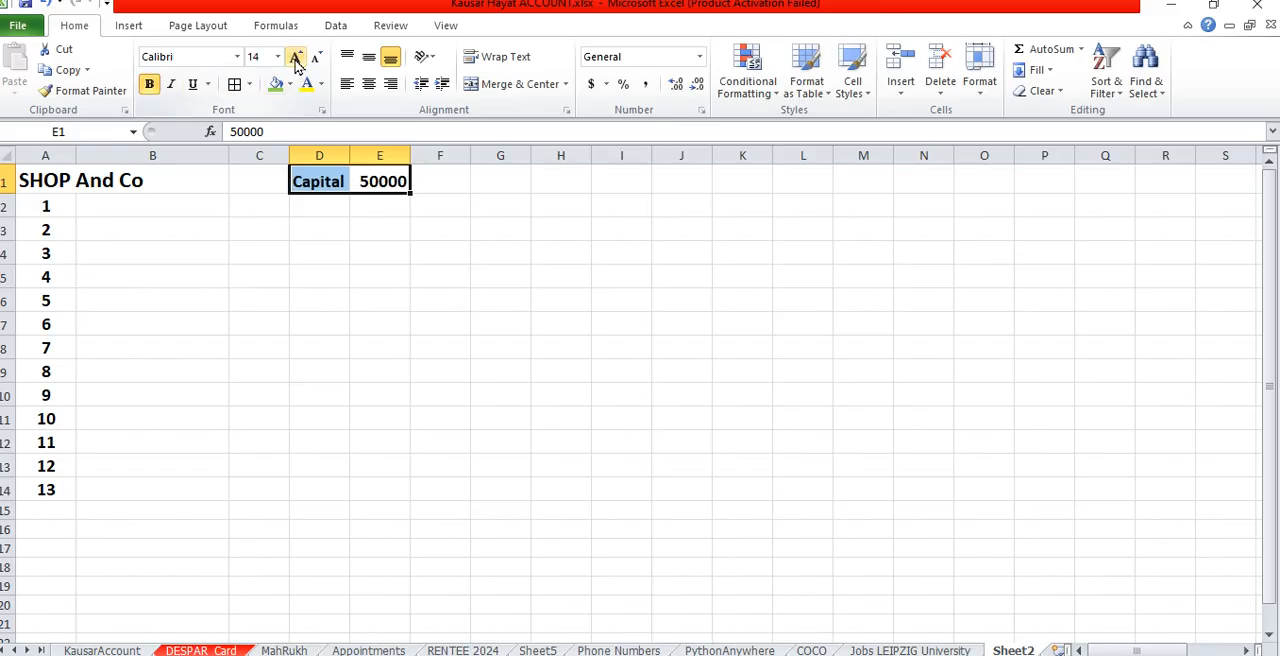
drag(349, 149, 417, 153)
click(398, 234)
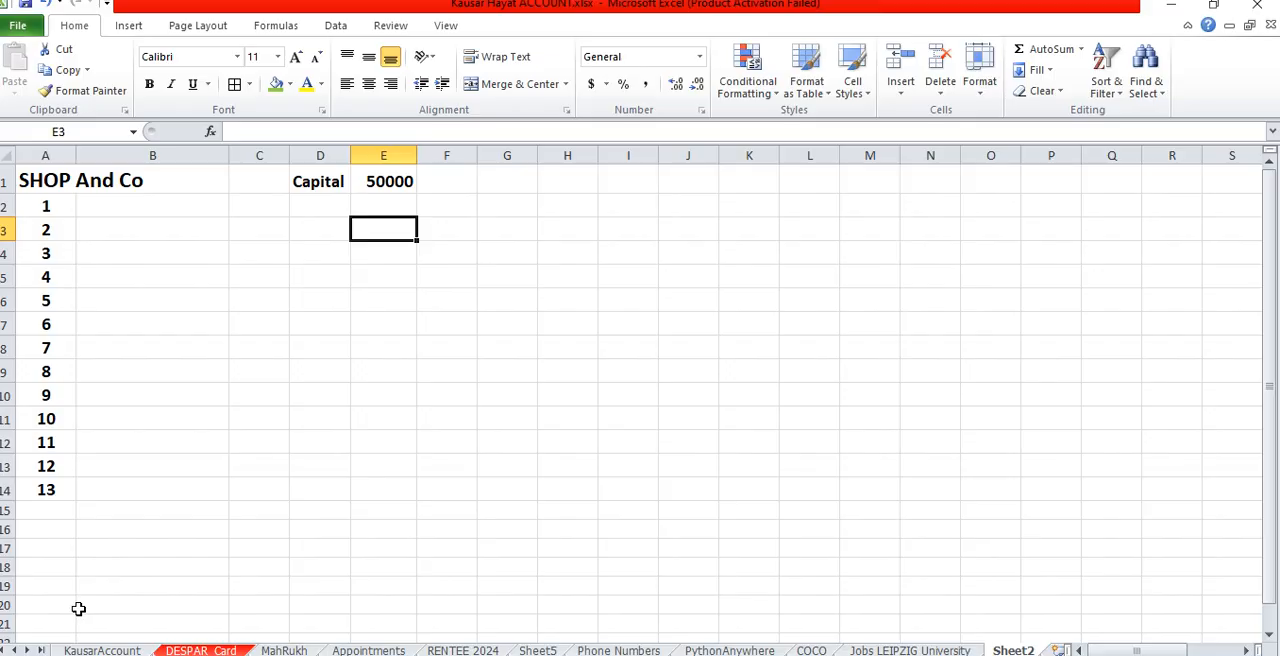
click(153, 209)
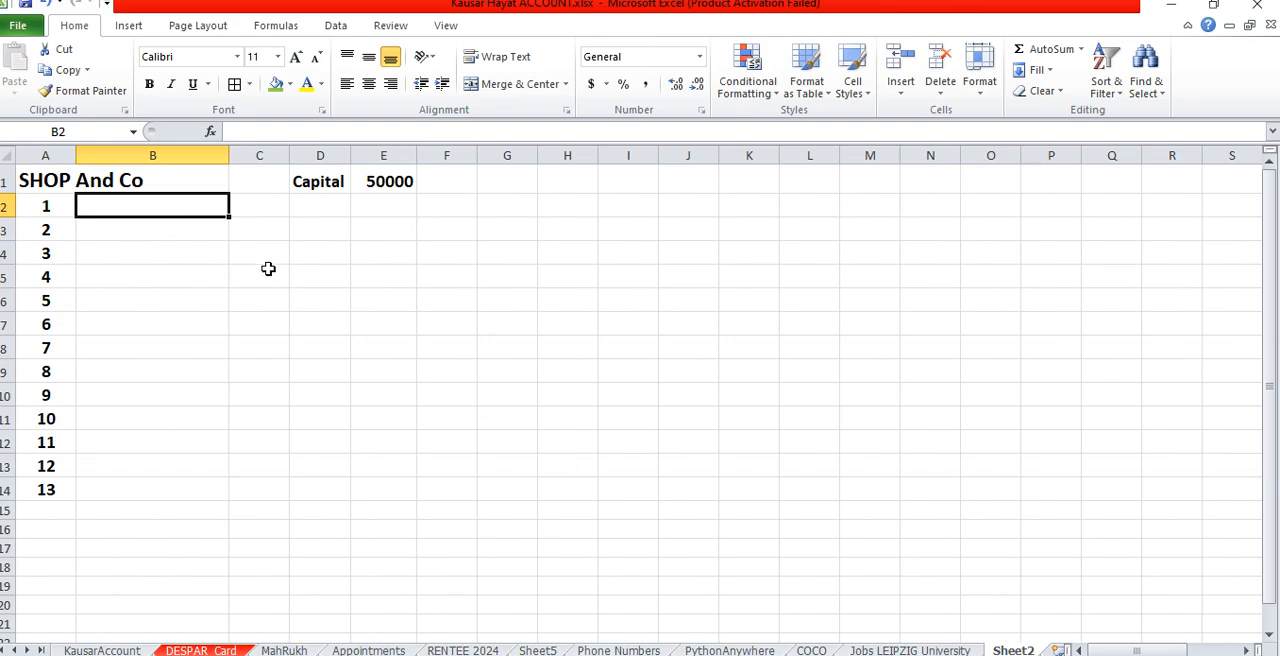
- Move the Capital label and its amount from D1:E1 to H1:I1
drag(320, 186, 384, 182)
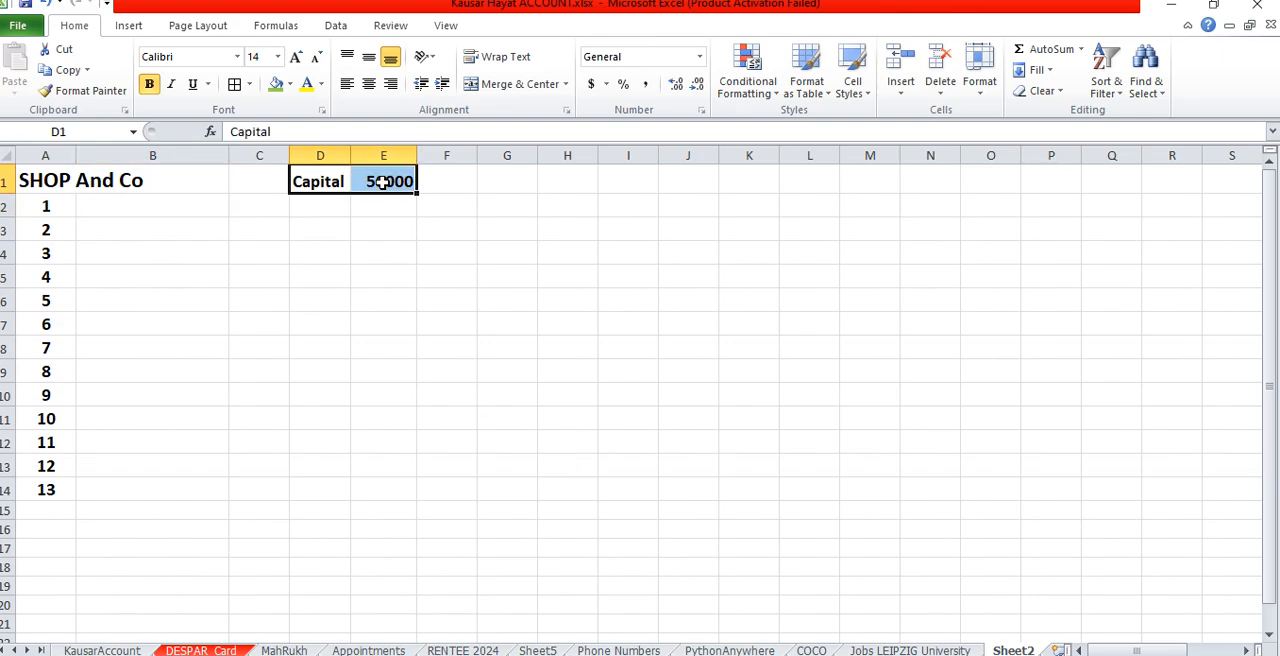
key(ctrl+x)
key(Right)
key(Right)
key(Right)
key(Right)
key(ctrl+v)
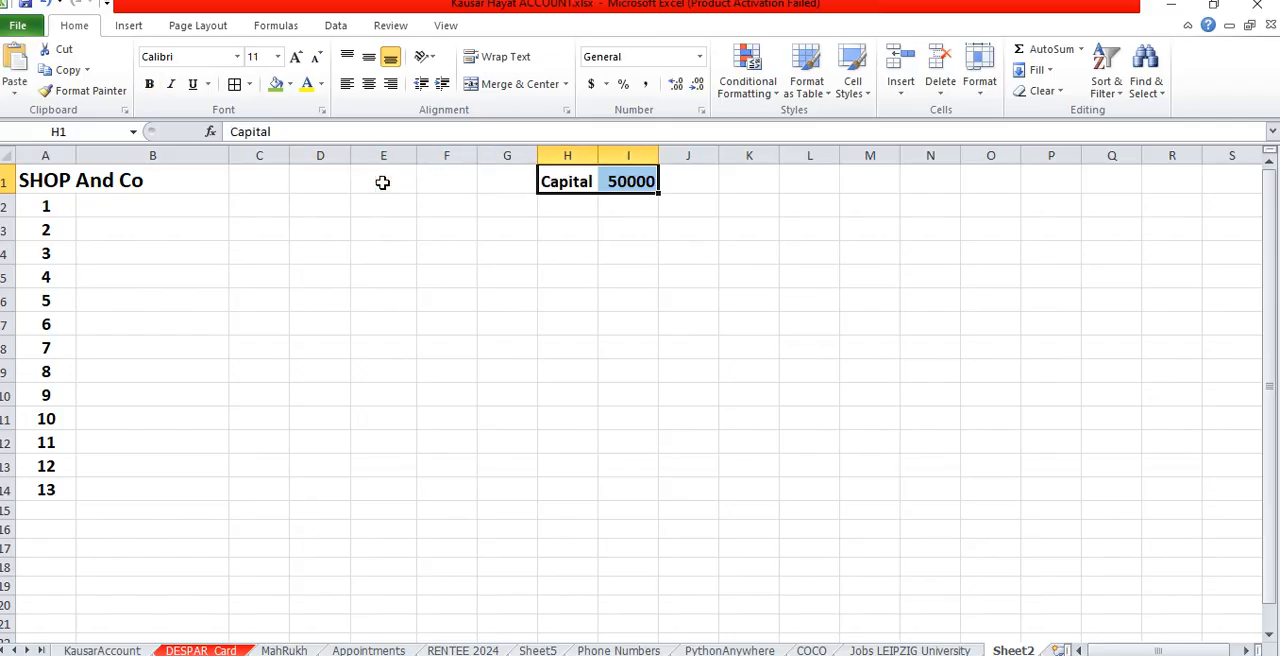
- Enter the column headings Dr, Cr and Balance in cells C1, D1 and E1
click(266, 181)
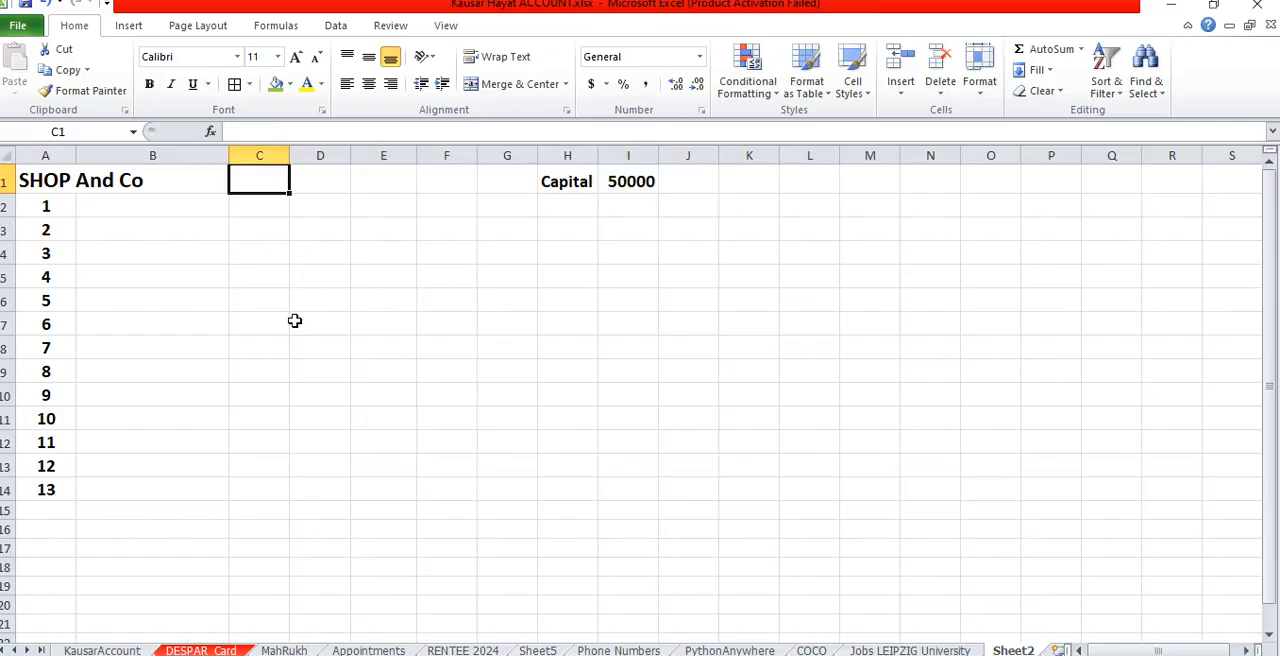
text(Dr)
key(Tab)
text(Cr)
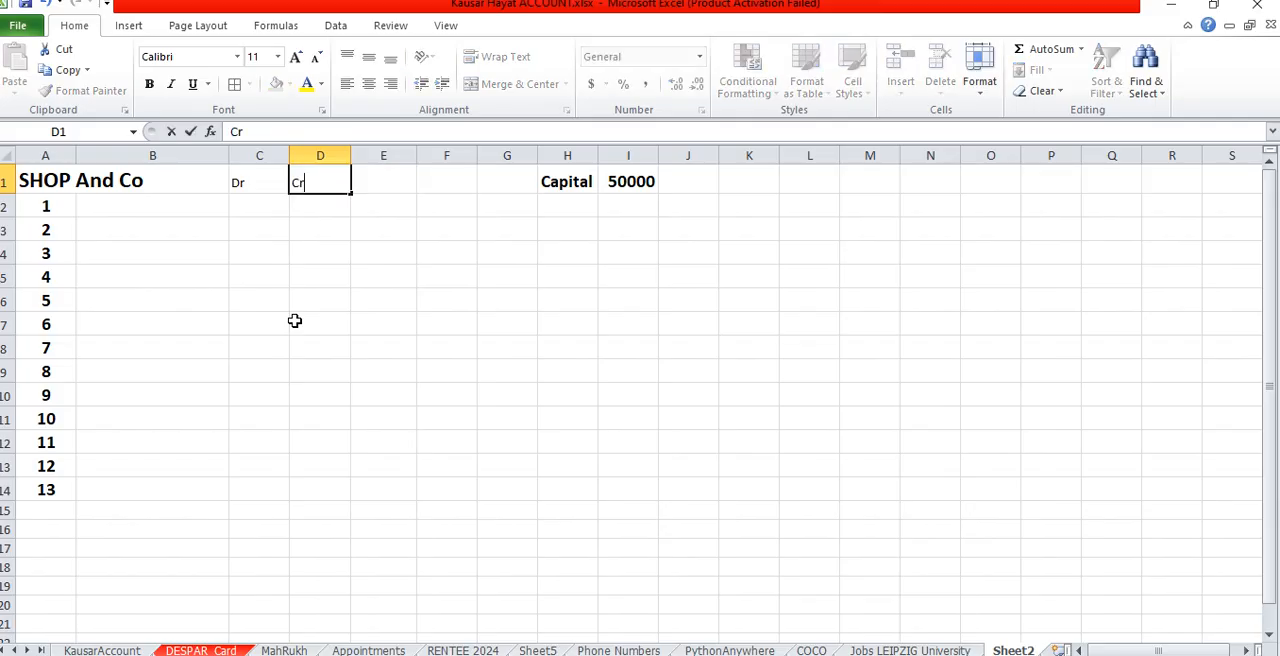
key(Tab)
text(Bal)
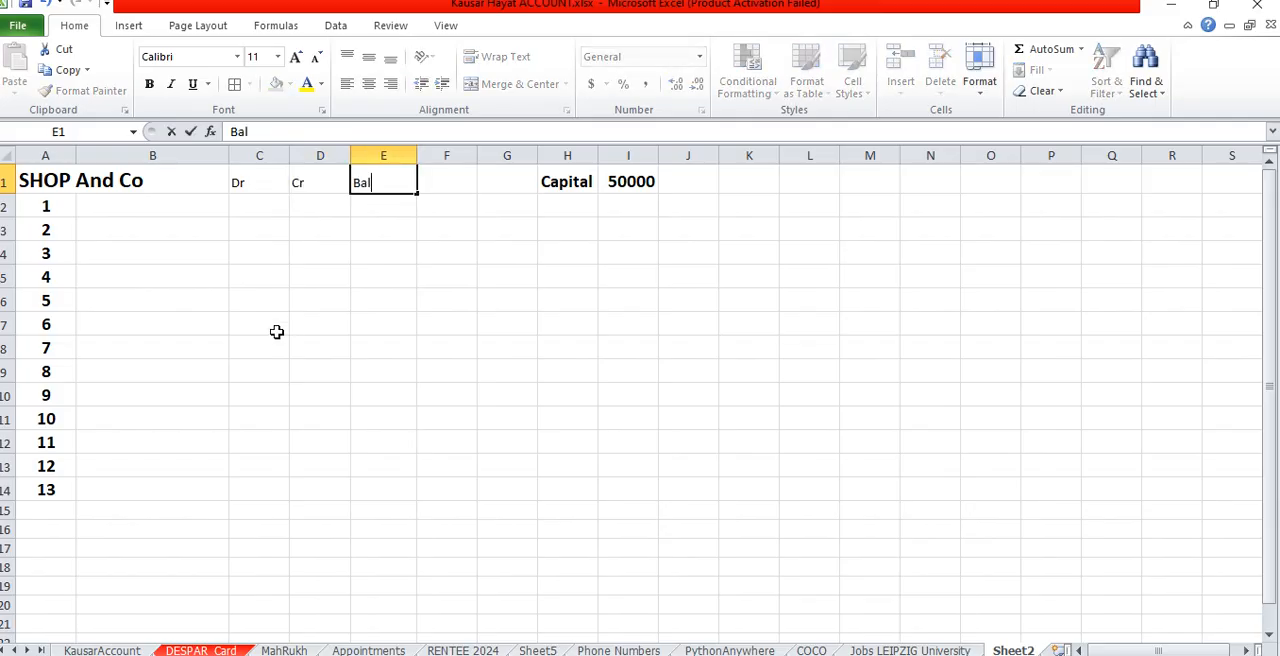
text(ance)
key(Return)
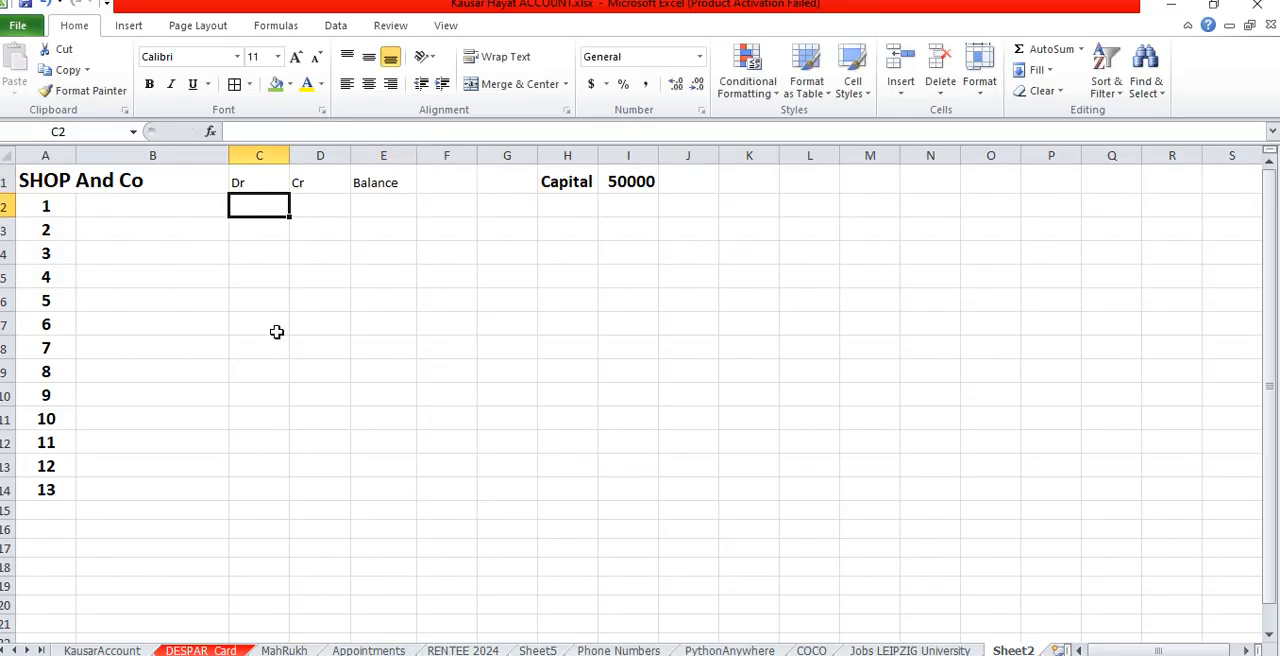
- Make the Dr, Cr and Balance headings bold at font size 16 and autofit column E
drag(256, 184, 371, 178)
click(296, 58)
click(296, 58)
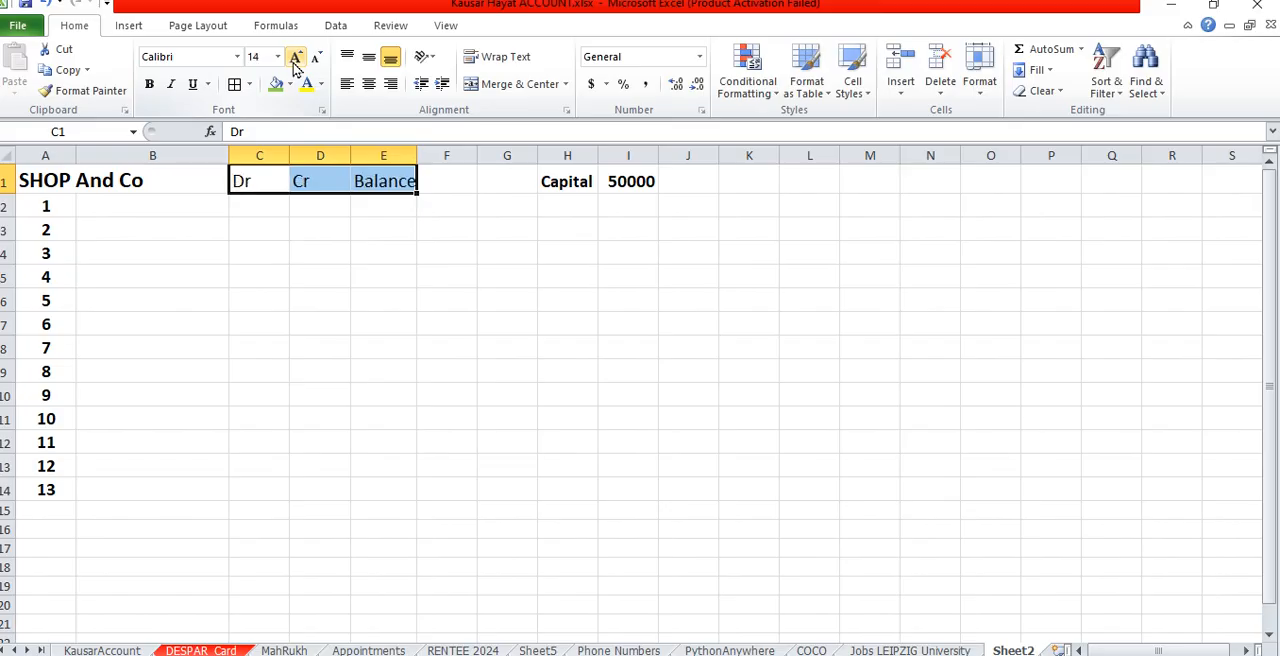
click(149, 84)
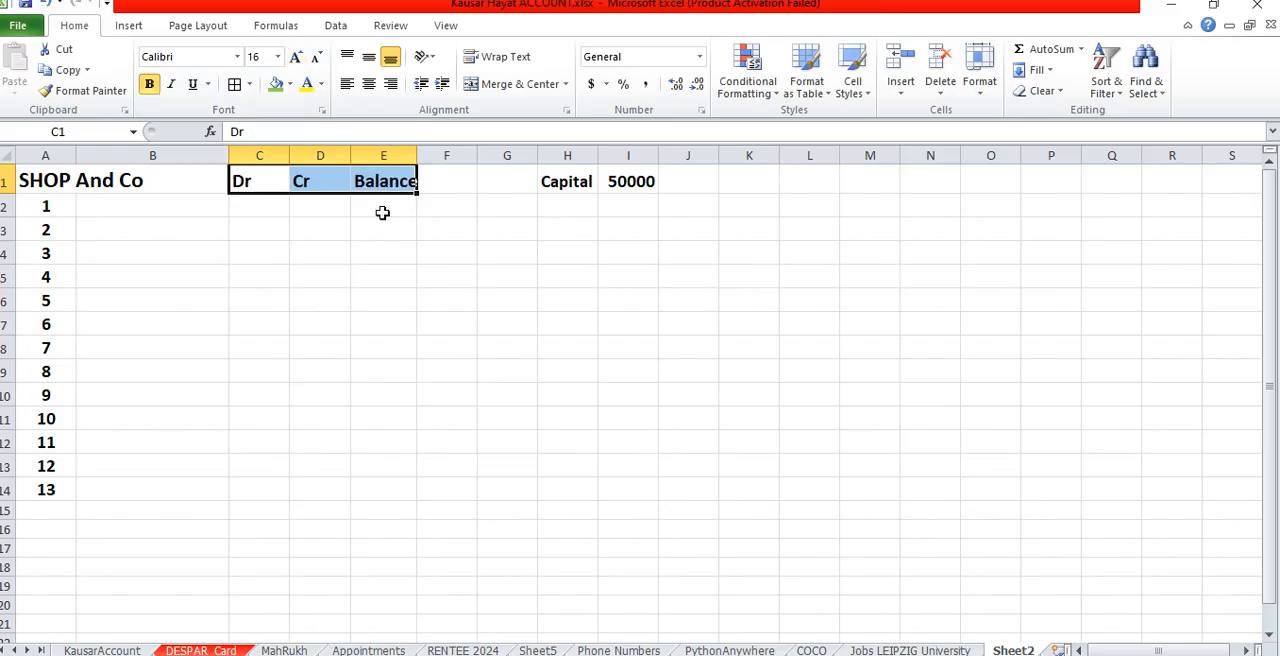
double_click(417, 155)
click(388, 253)
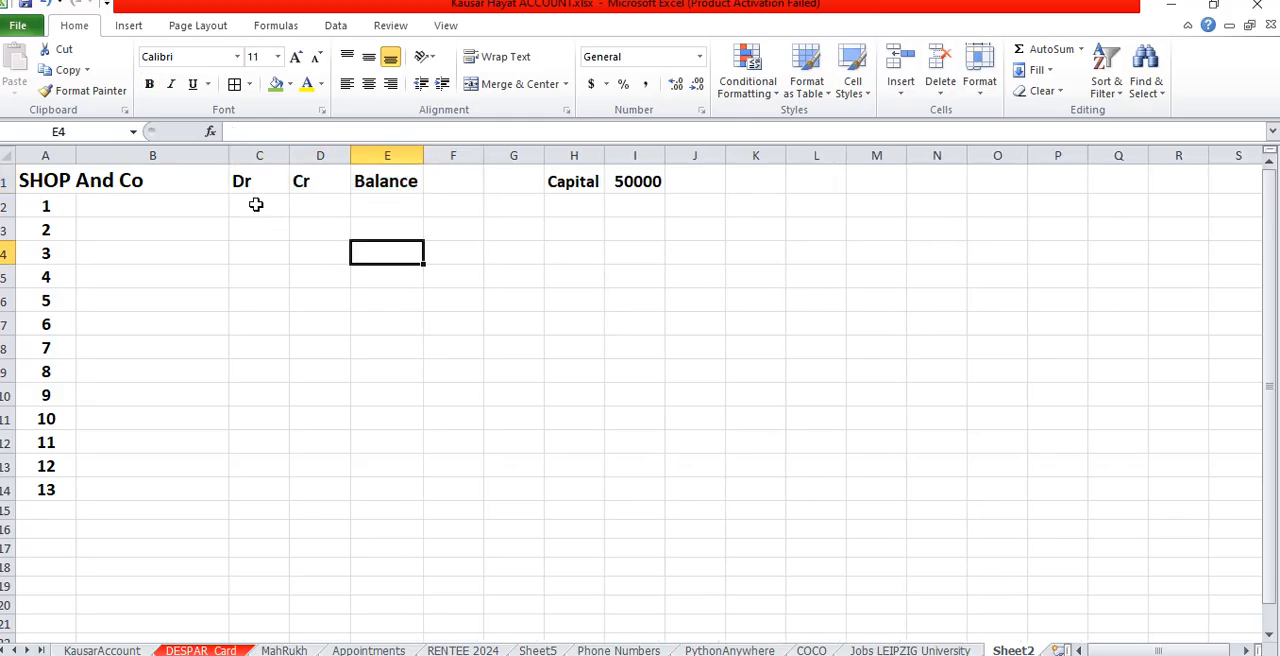
- Format the range C2:E15 as bold, font size 14, with borders around all cells
drag(254, 205, 362, 514)
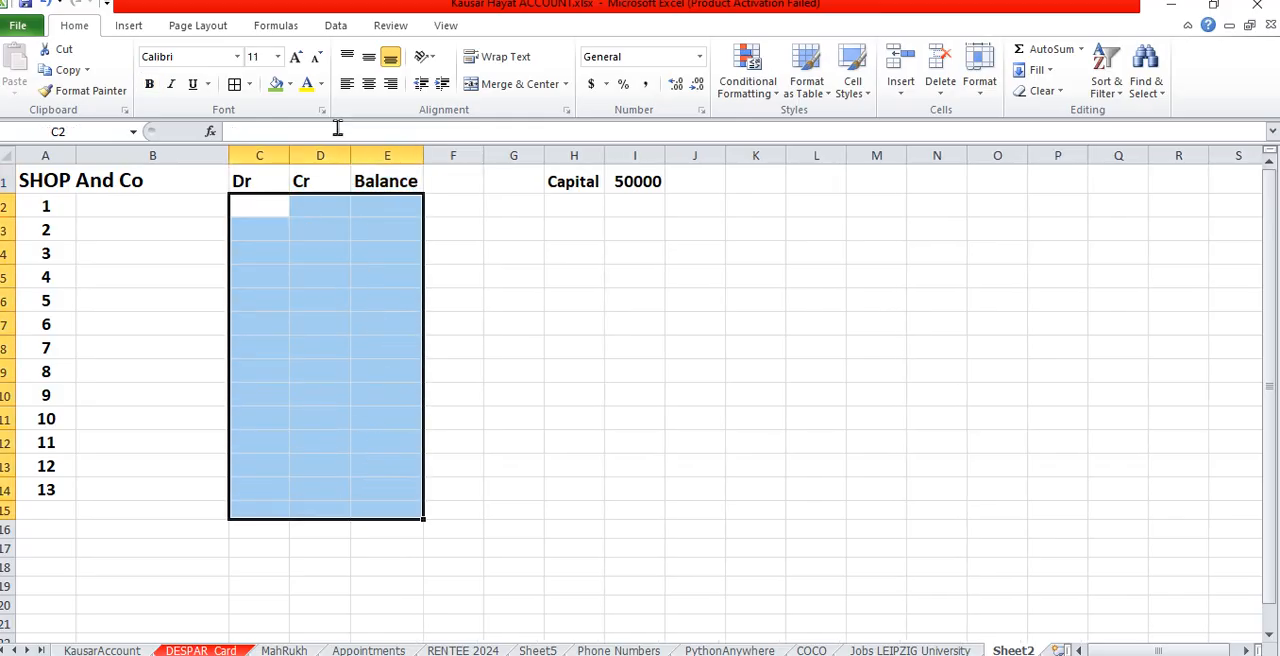
click(296, 58)
click(296, 58)
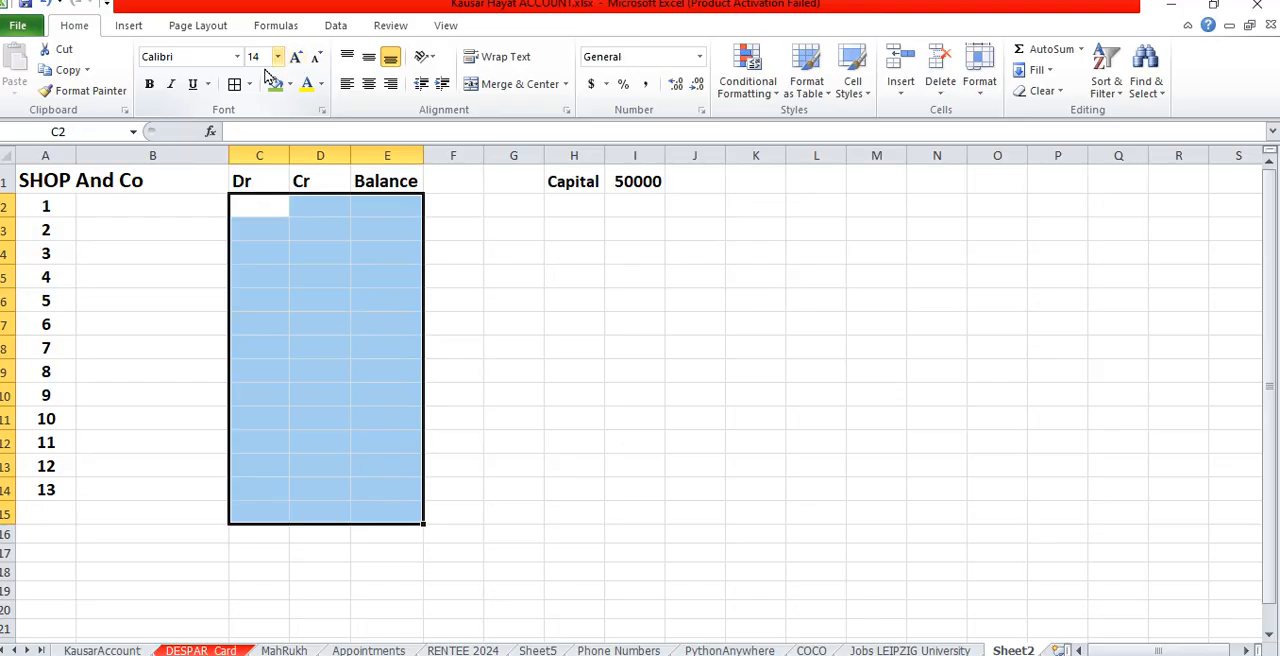
click(149, 85)
click(236, 88)
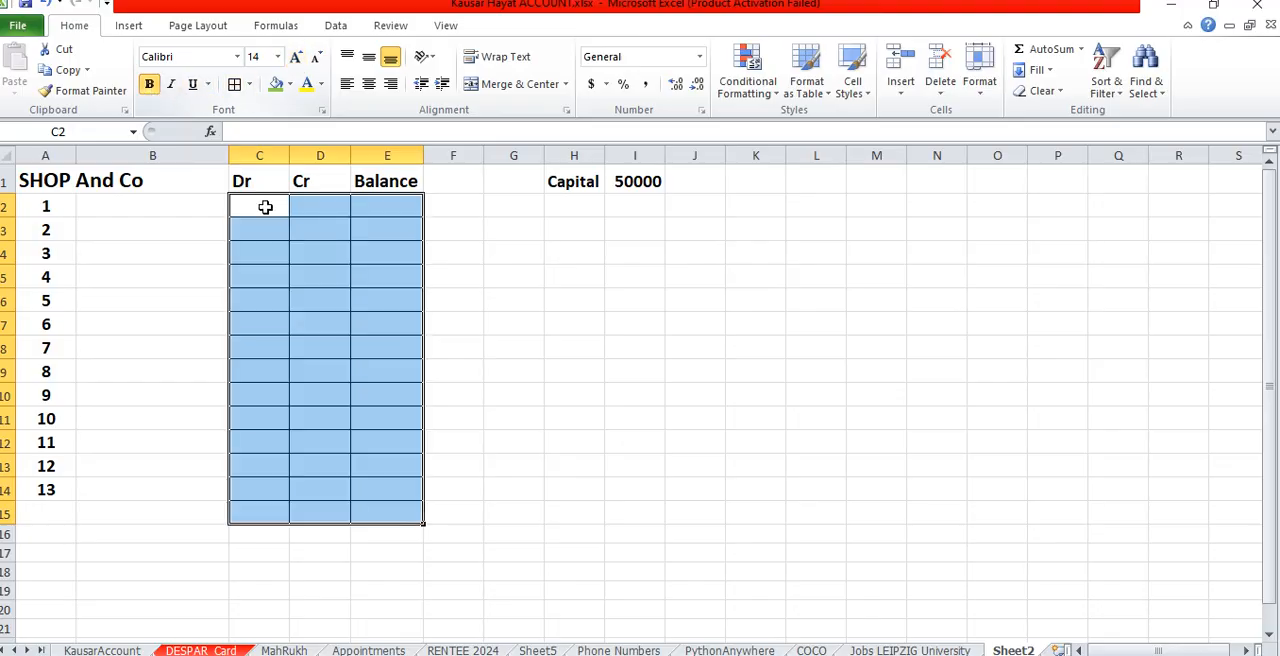
- Apply borders to all cells in the range A2:B15
drag(214, 206, 59, 508)
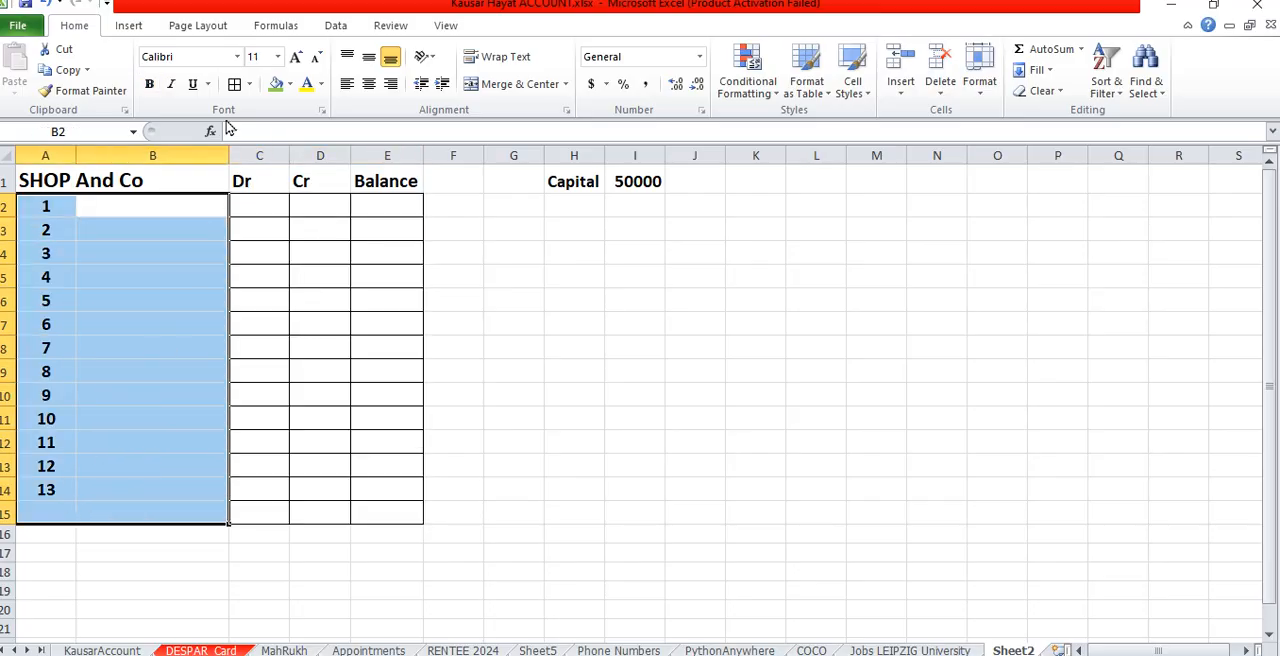
click(234, 85)
click(272, 350)
- Widen column B by about a third and centre the Dr and Cr headings in C1:D1
drag(228, 156, 276, 158)
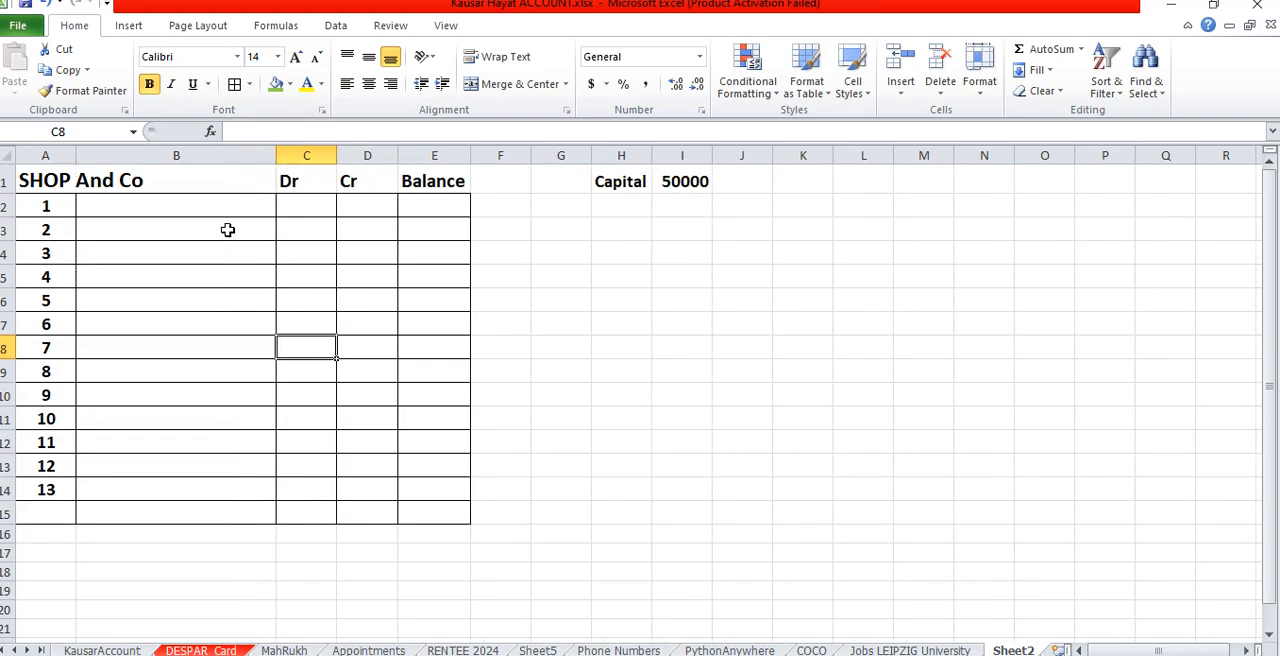
drag(300, 183, 343, 182)
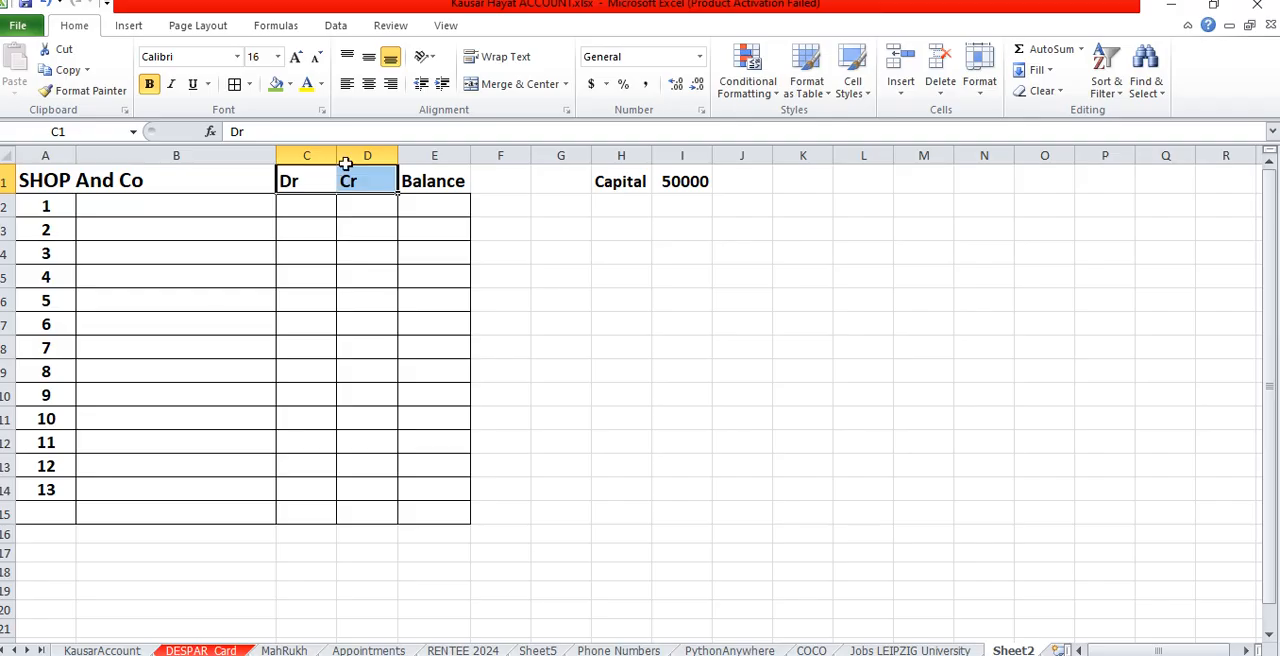
click(369, 84)
- Enter the description "Purchased a computer for office use" in B2 and autofit column B to it
click(178, 197)
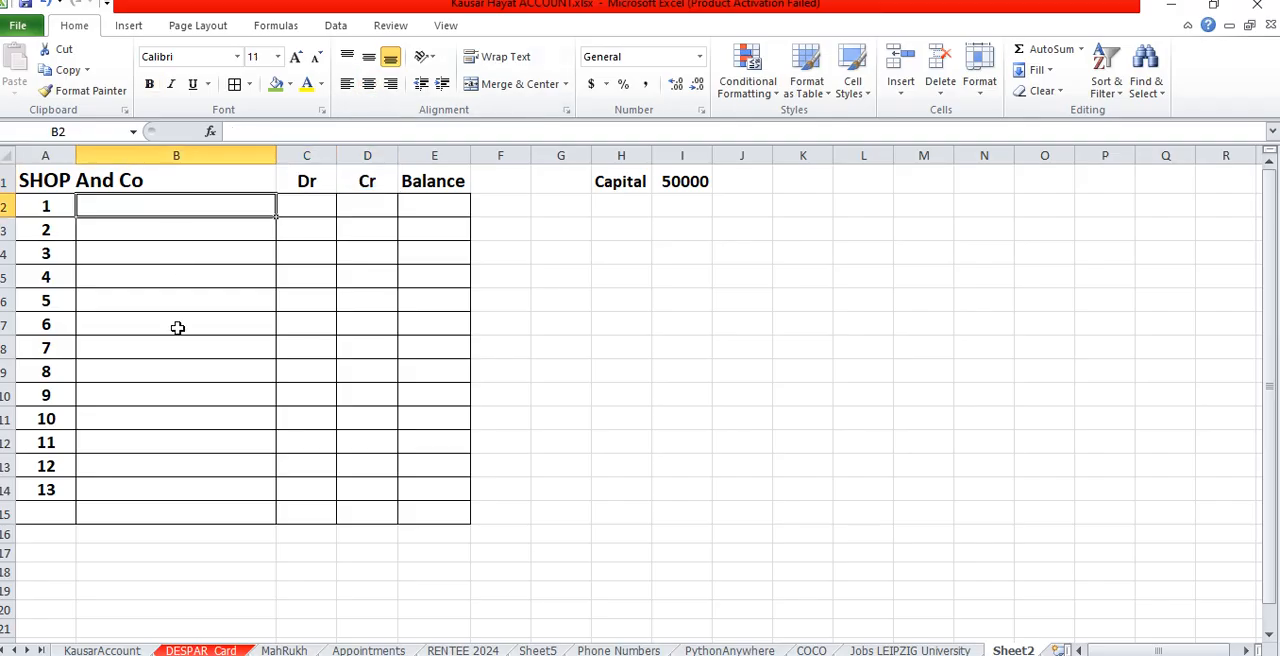
text(P)
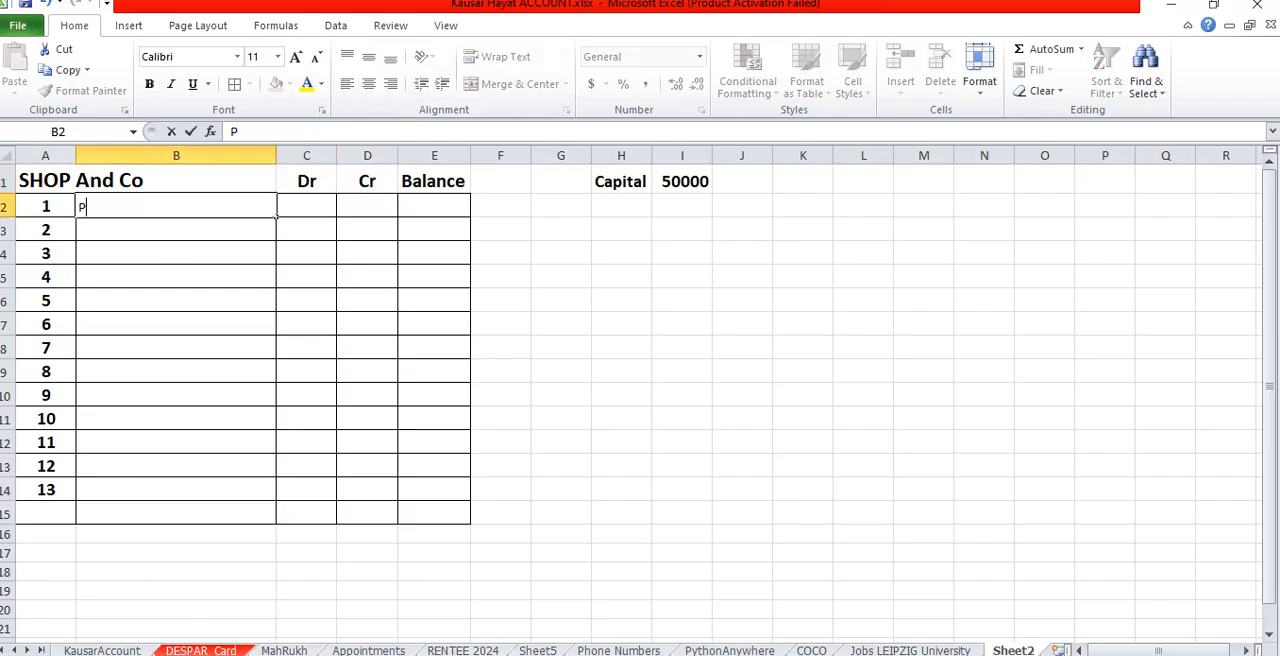
text(urchased )
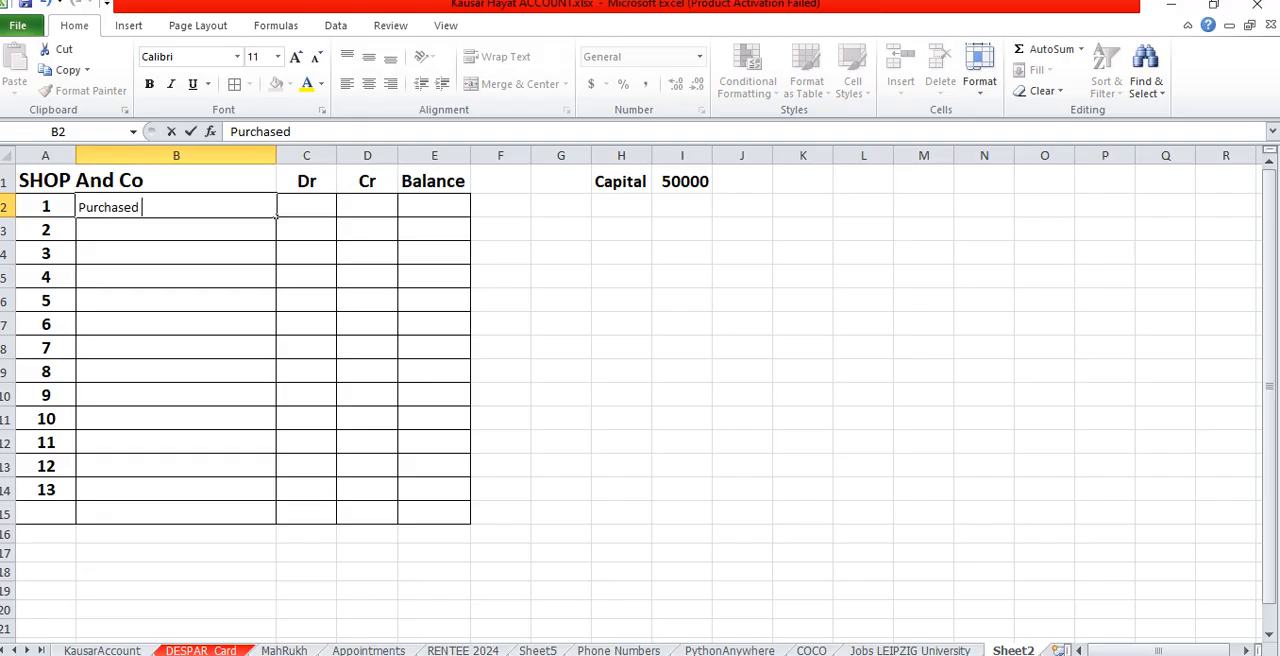
text(a computer for office use)
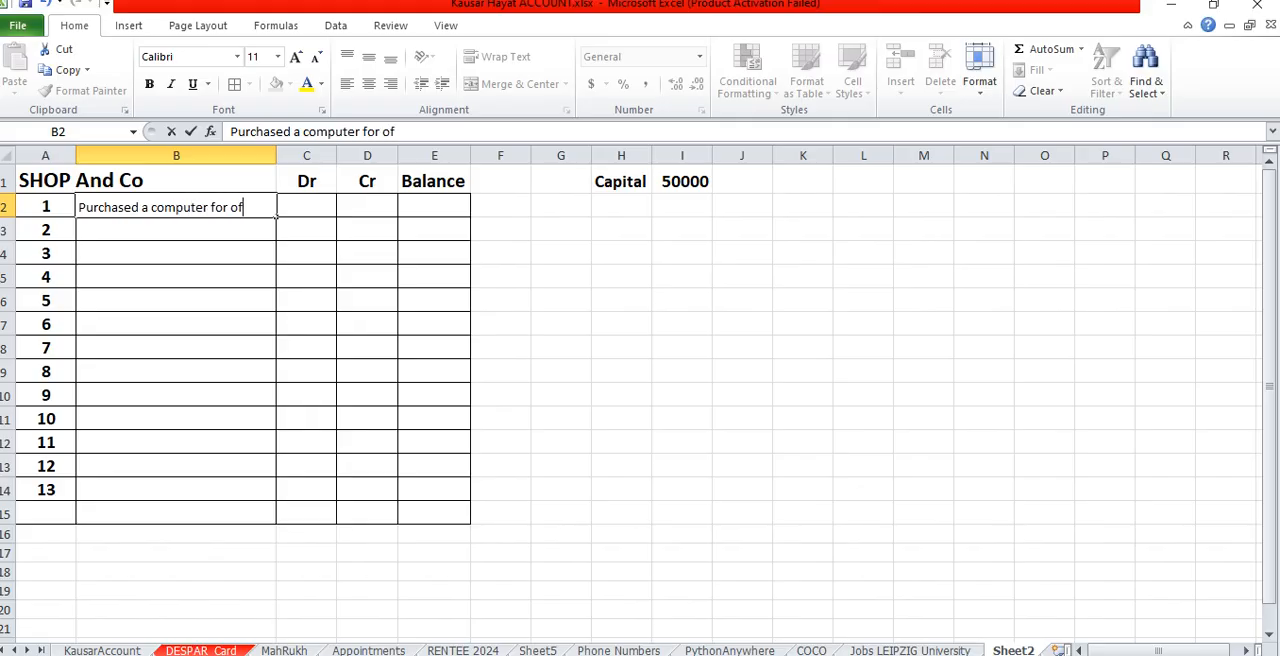
key(Tab)
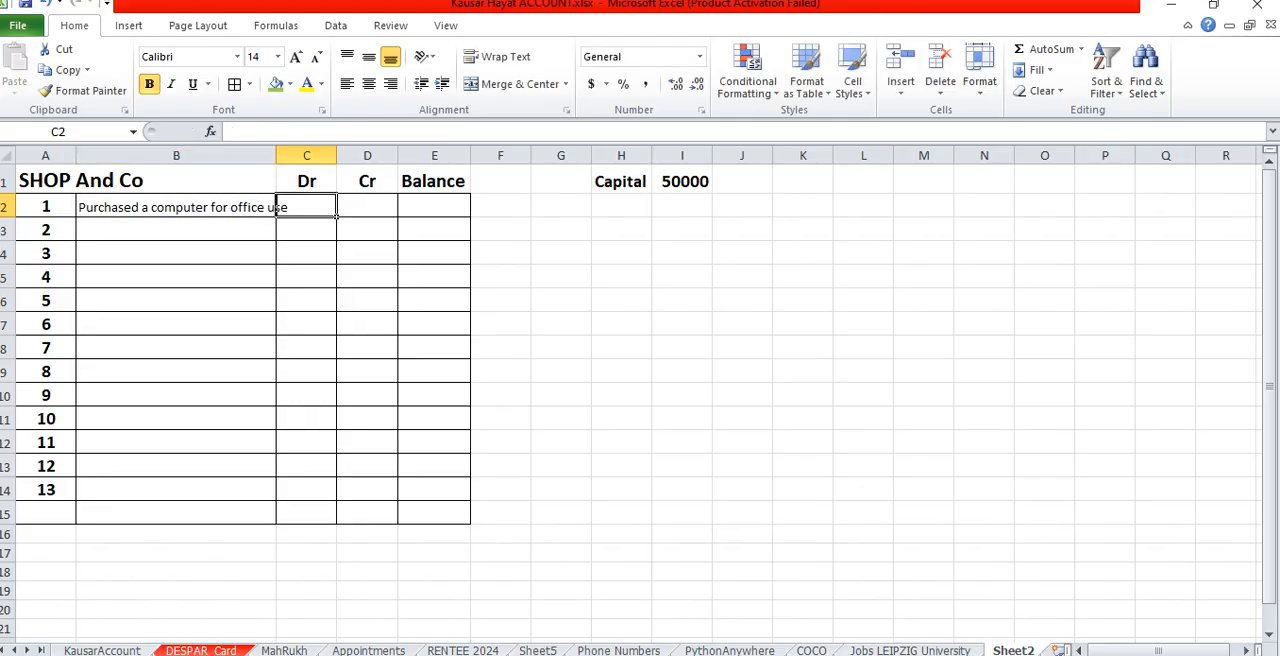
double_click(276, 156)
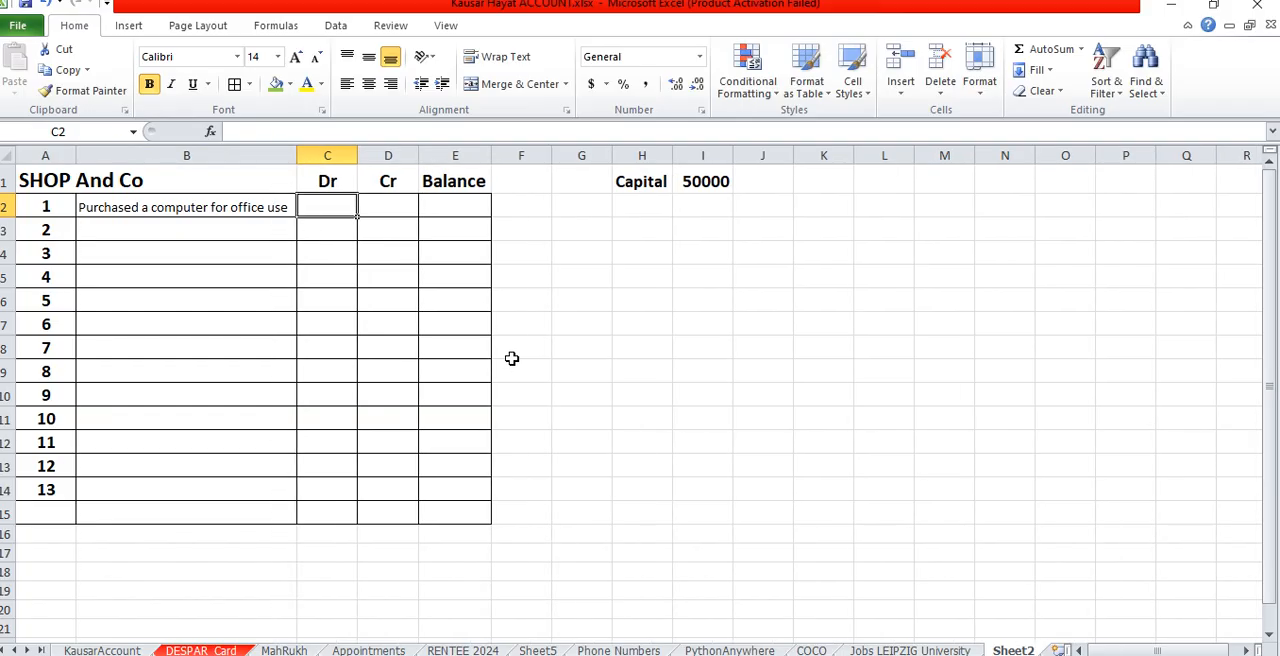
- Enter a debit of 500 in C2 for the computer purchase
text(50)
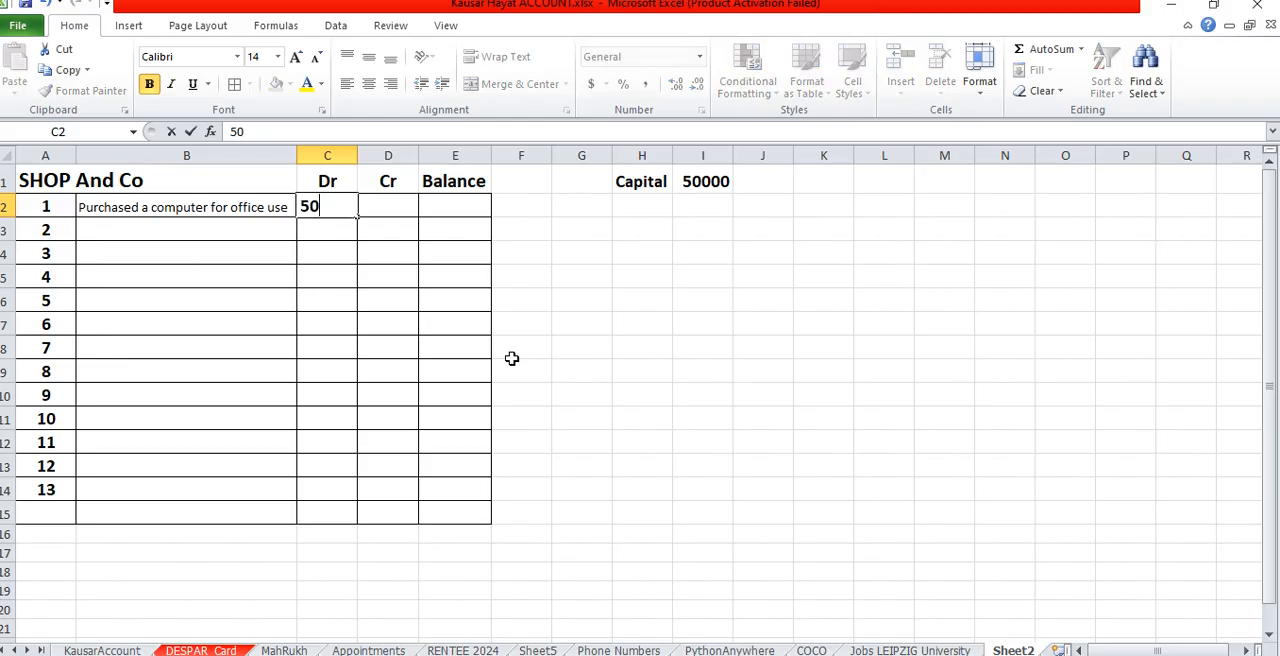
text(0)
key(Tab)
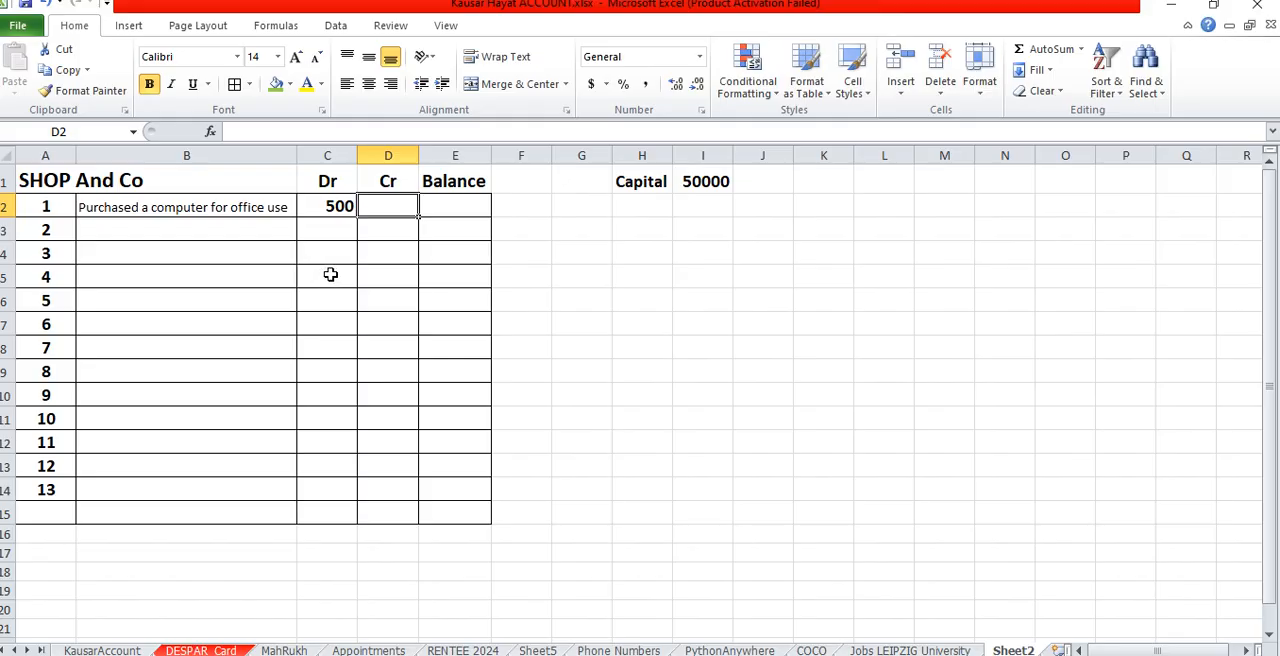
- Enter the balance formula =IF(C2, I1-C2, I1+D2) in E2, using the capital, debit and credit cells
click(447, 206)
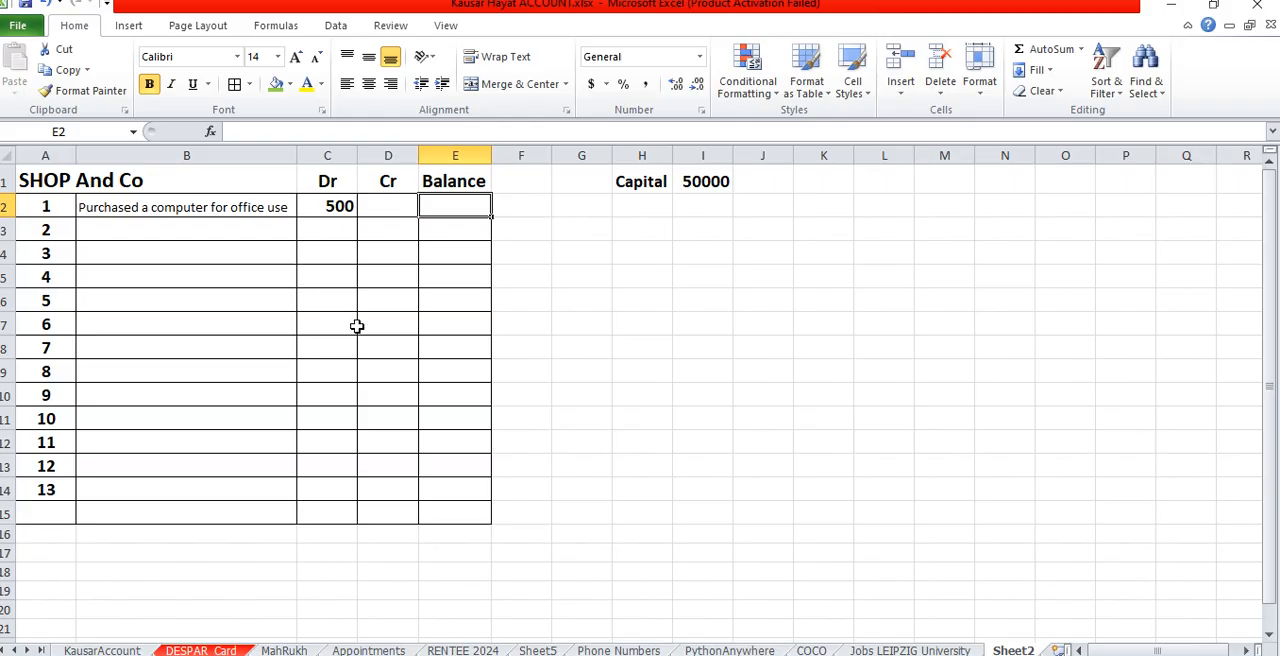
text(=)
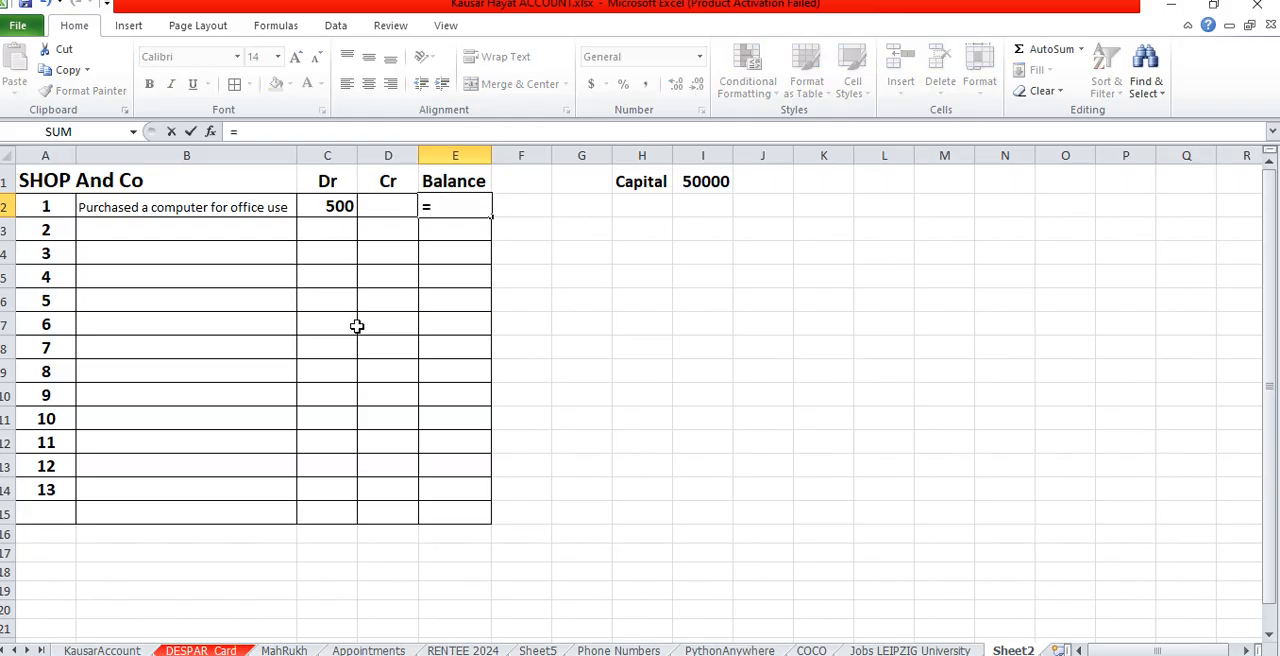
text(IF()
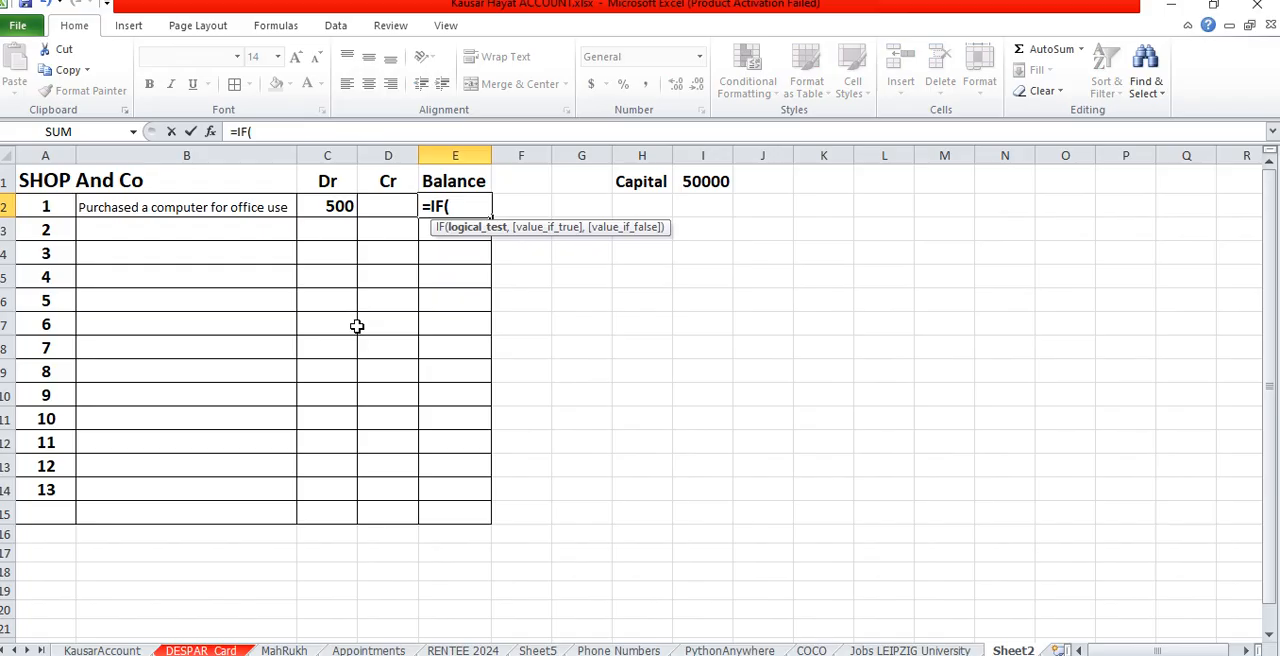
click(331, 206)
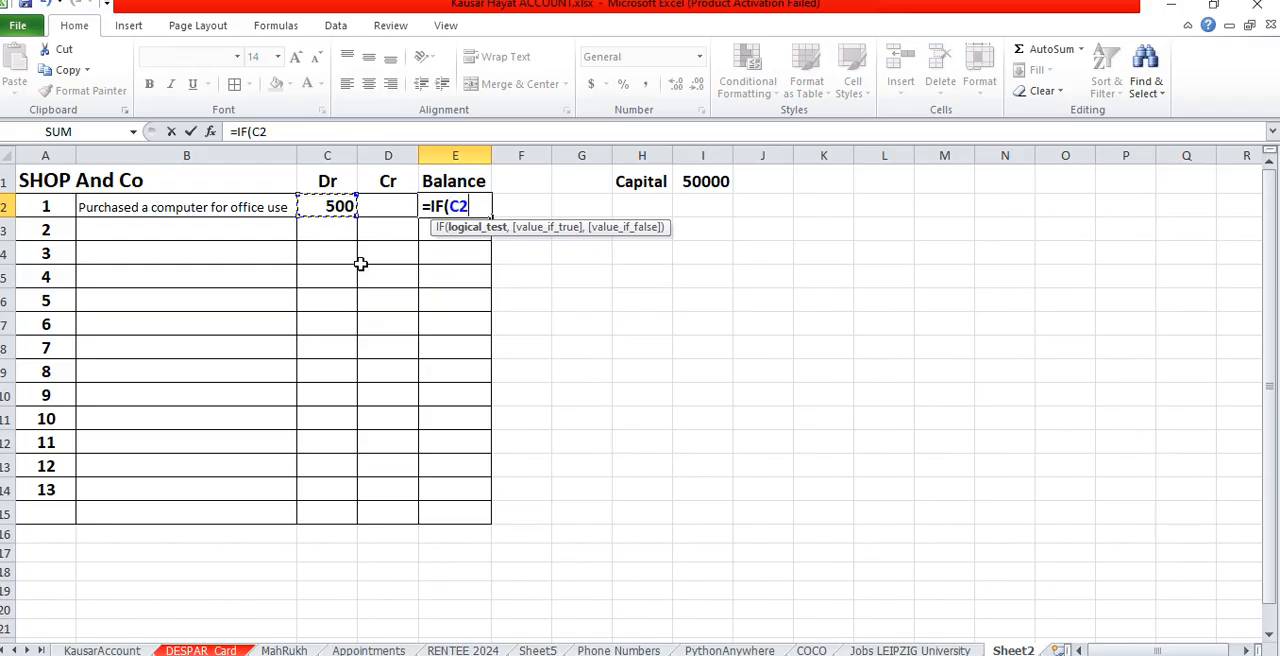
text(,)
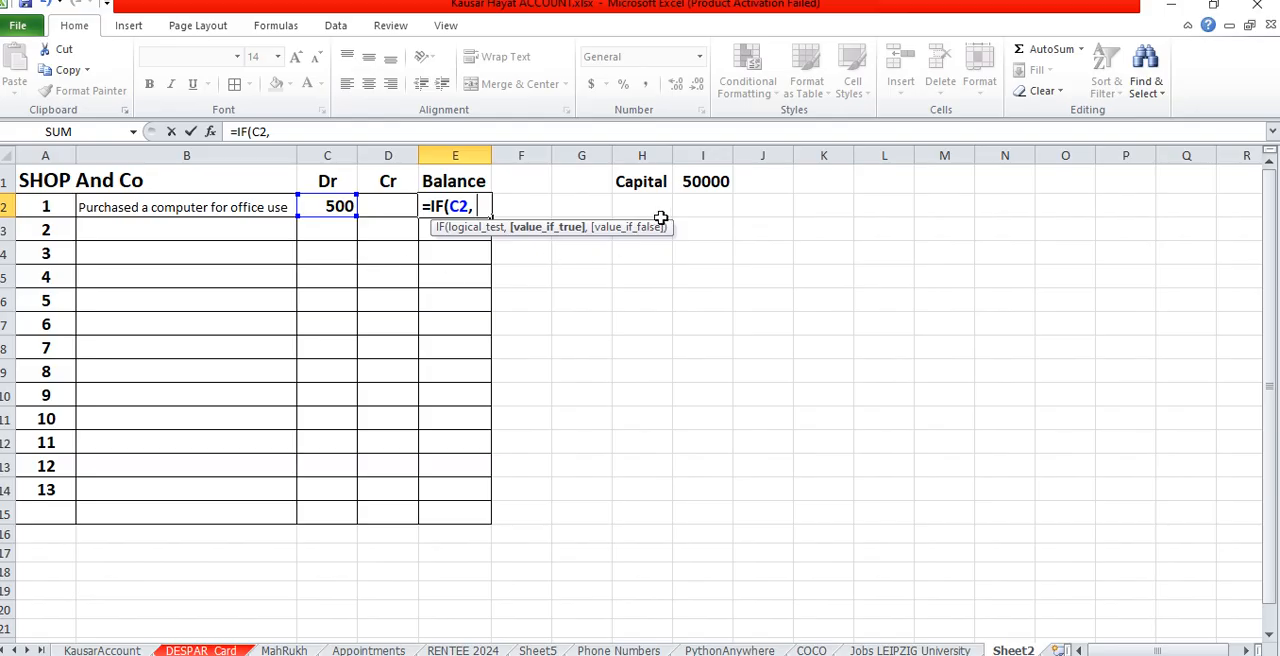
click(697, 182)
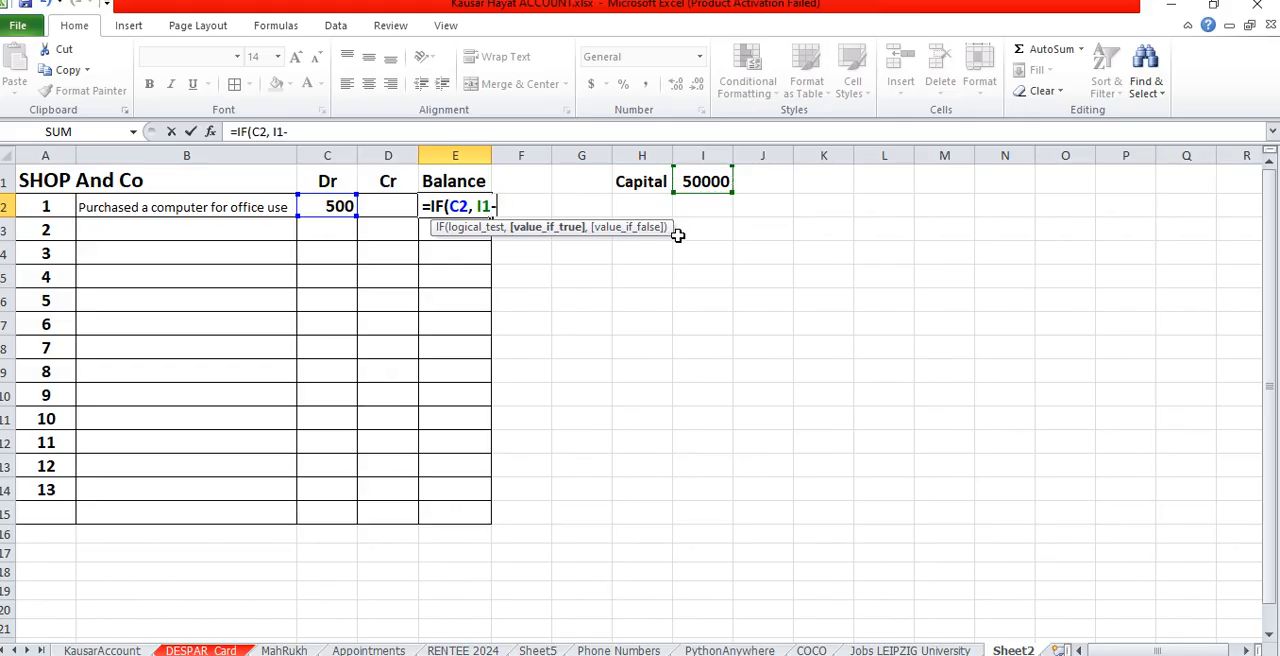
click(338, 206)
text(,)
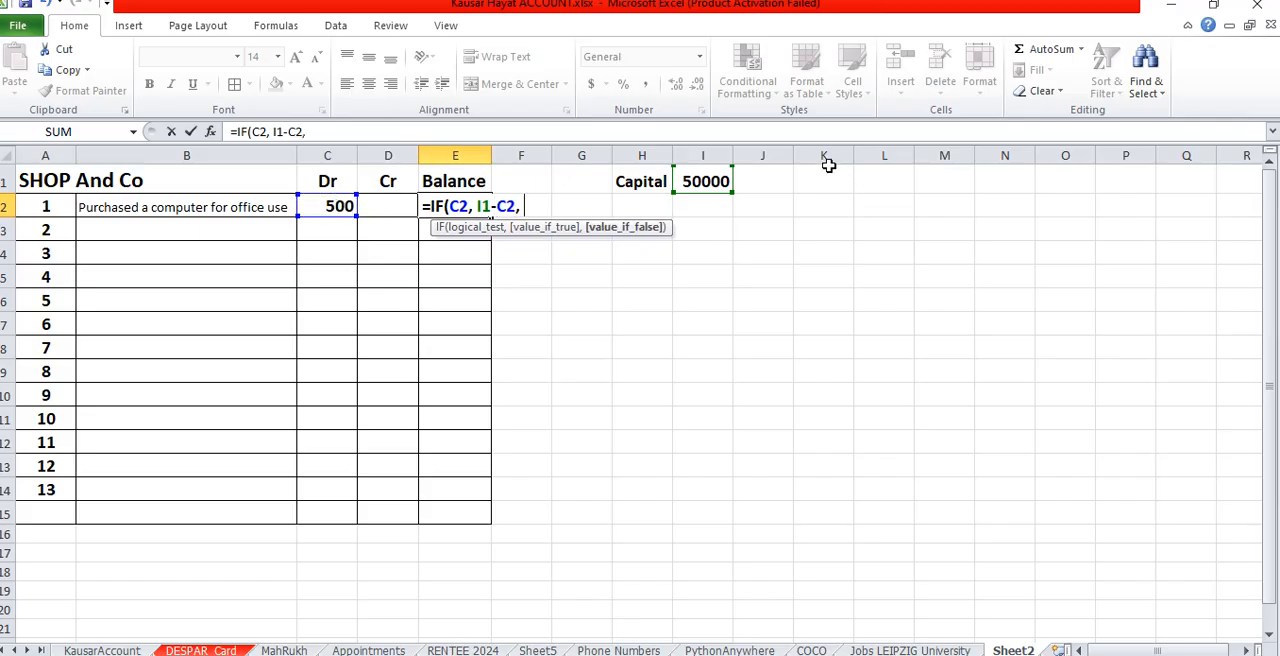
click(703, 185)
text(+)
click(383, 205)
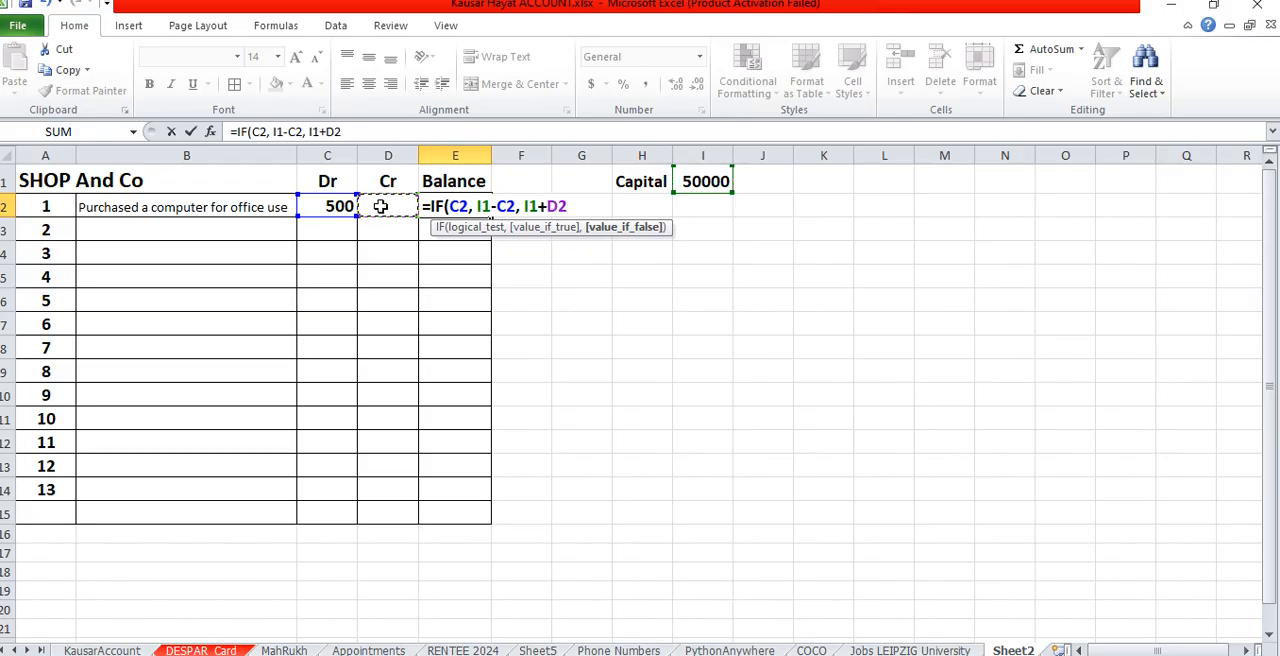
text())
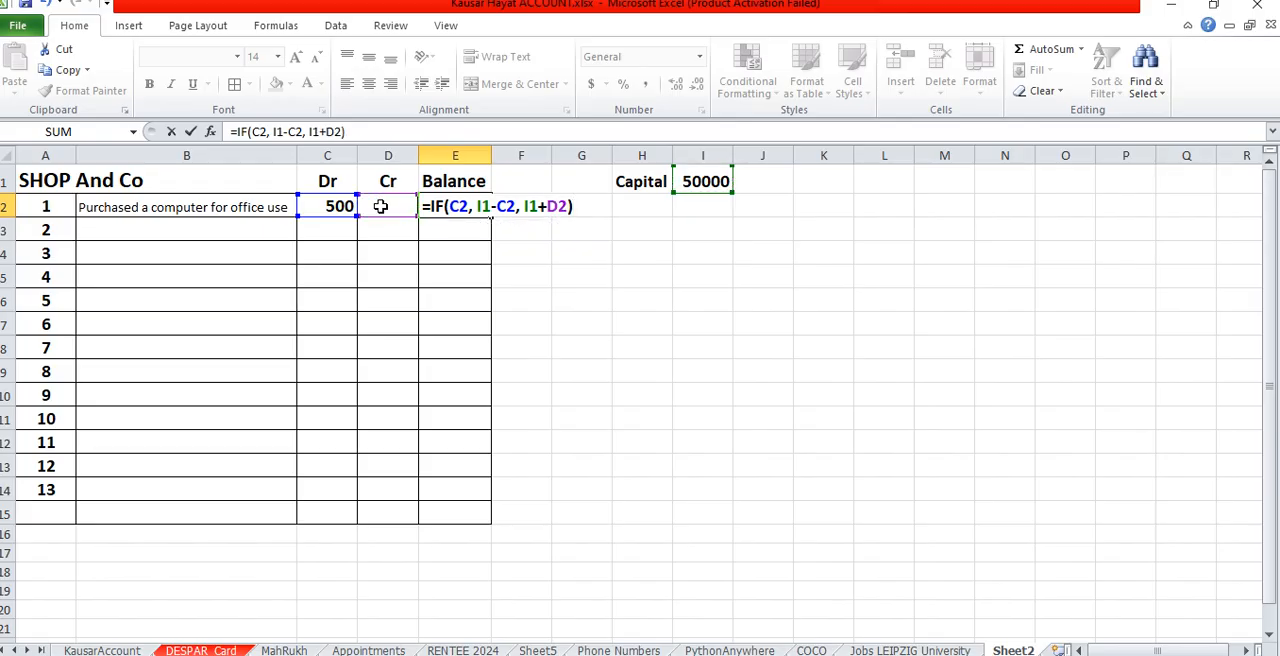
key(Return)
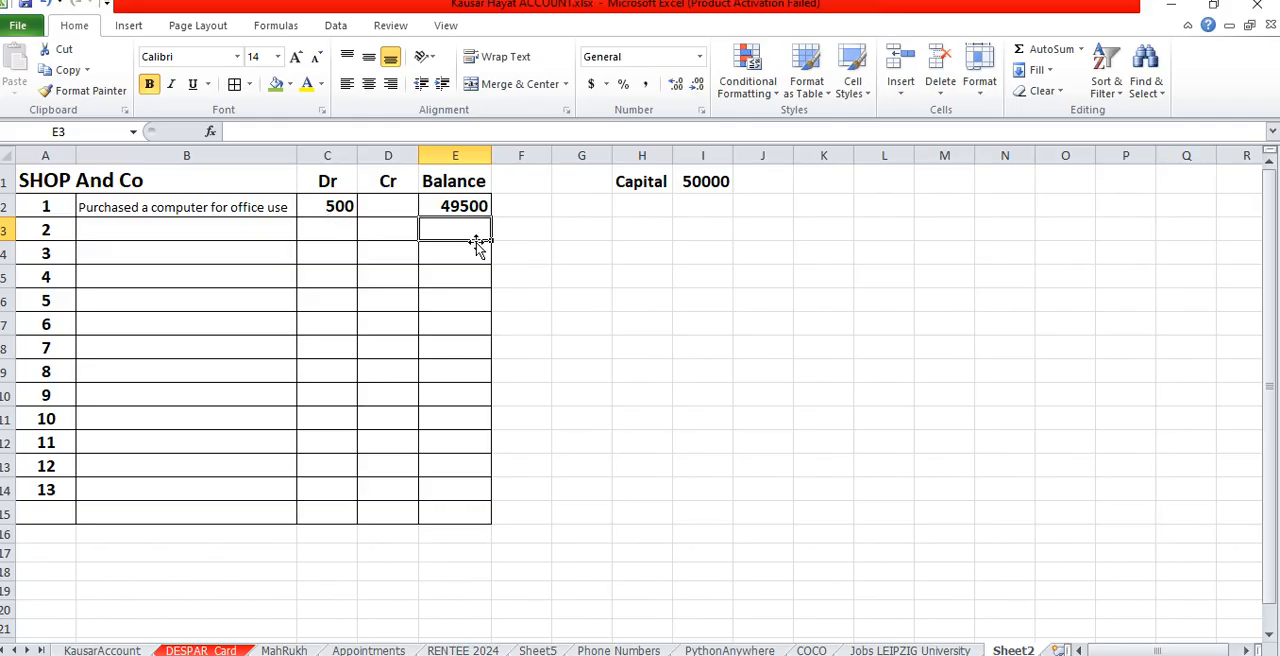
- Give the balance cell E2 a red fill and yellow font colour
click(458, 208)
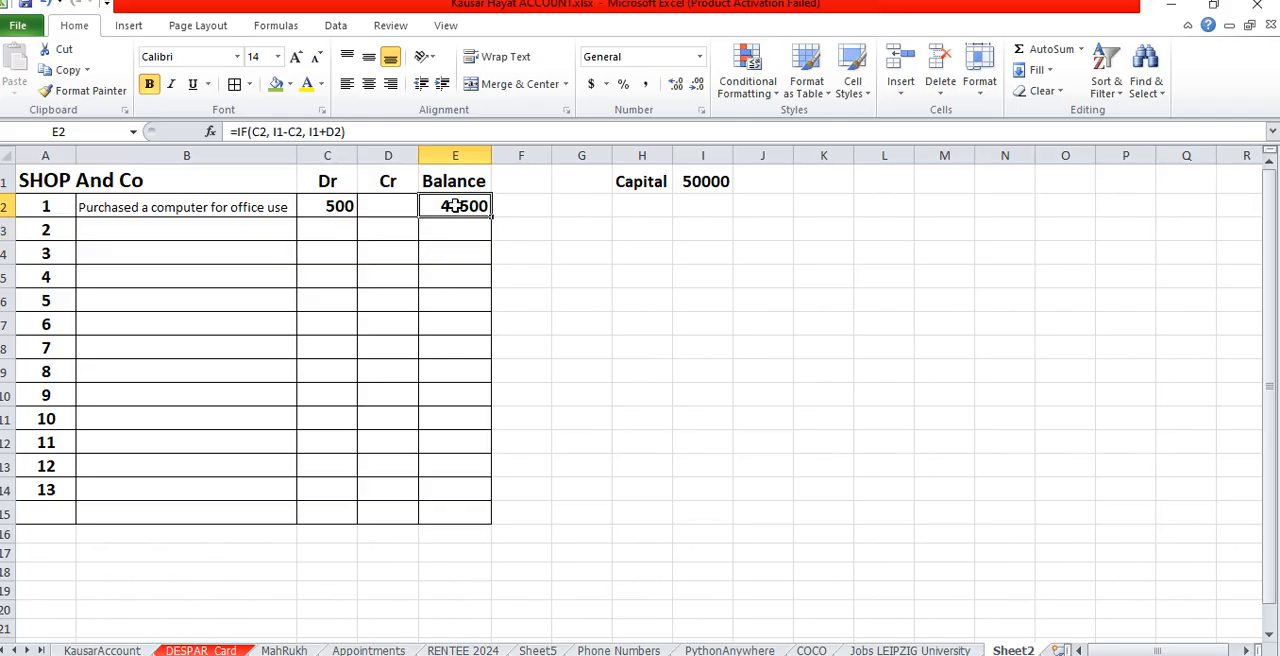
click(289, 85)
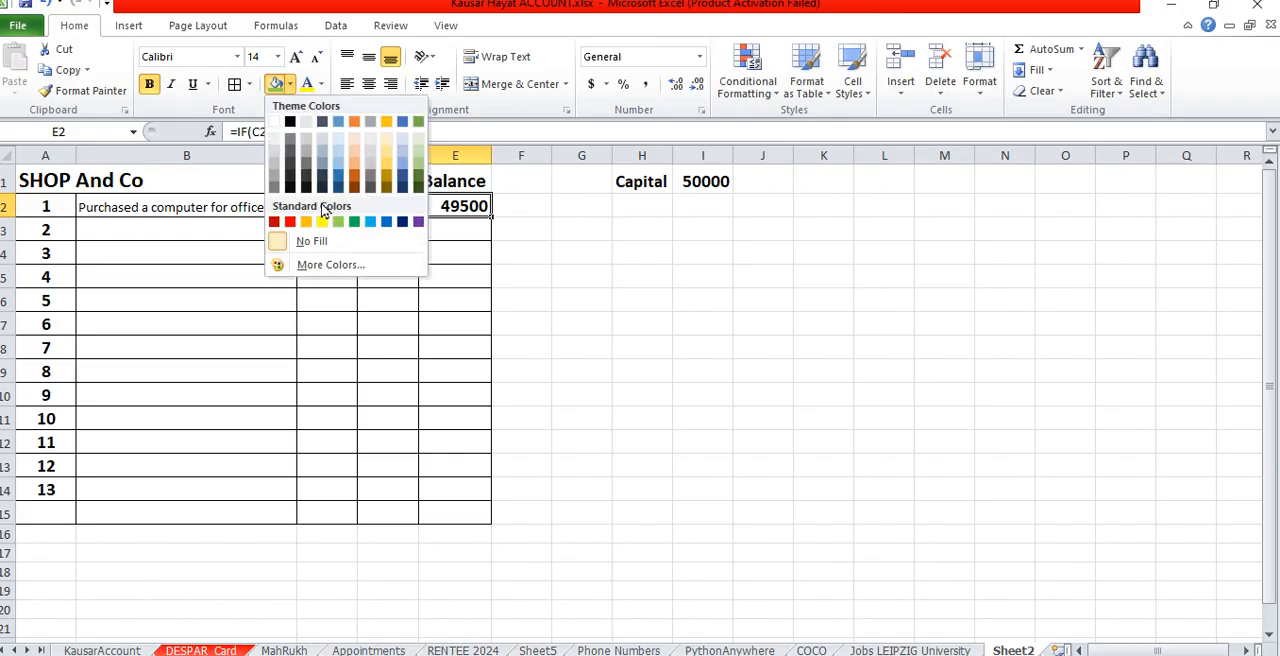
click(291, 221)
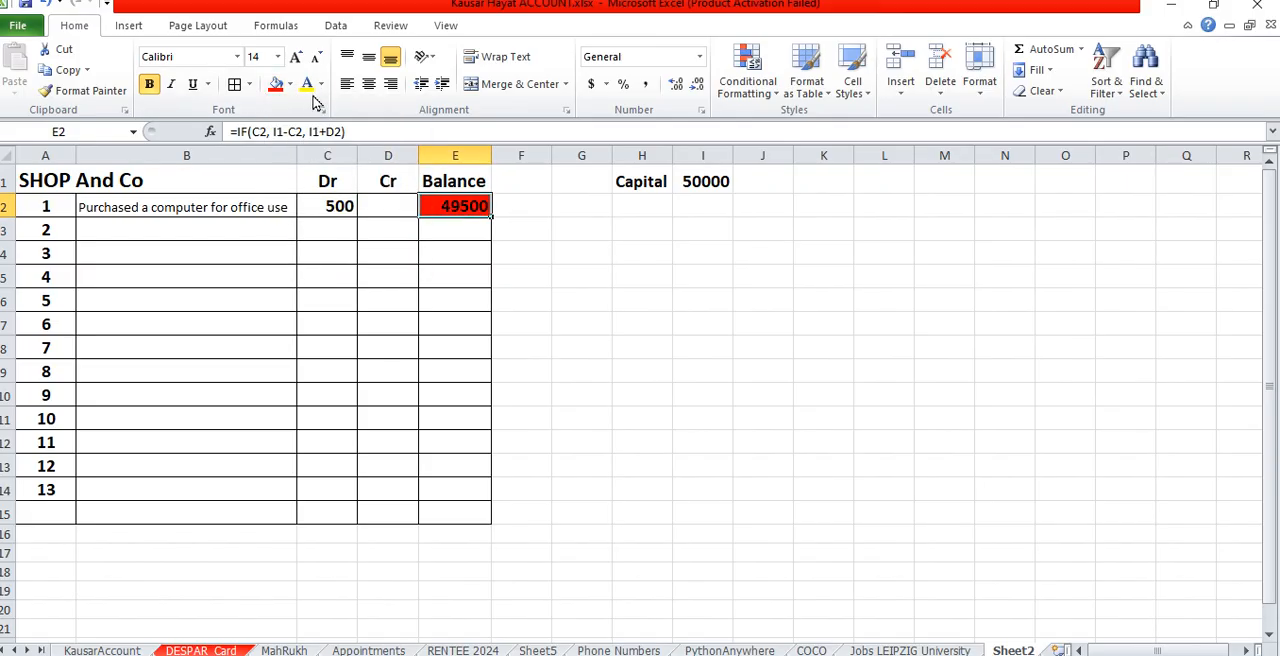
click(400, 286)
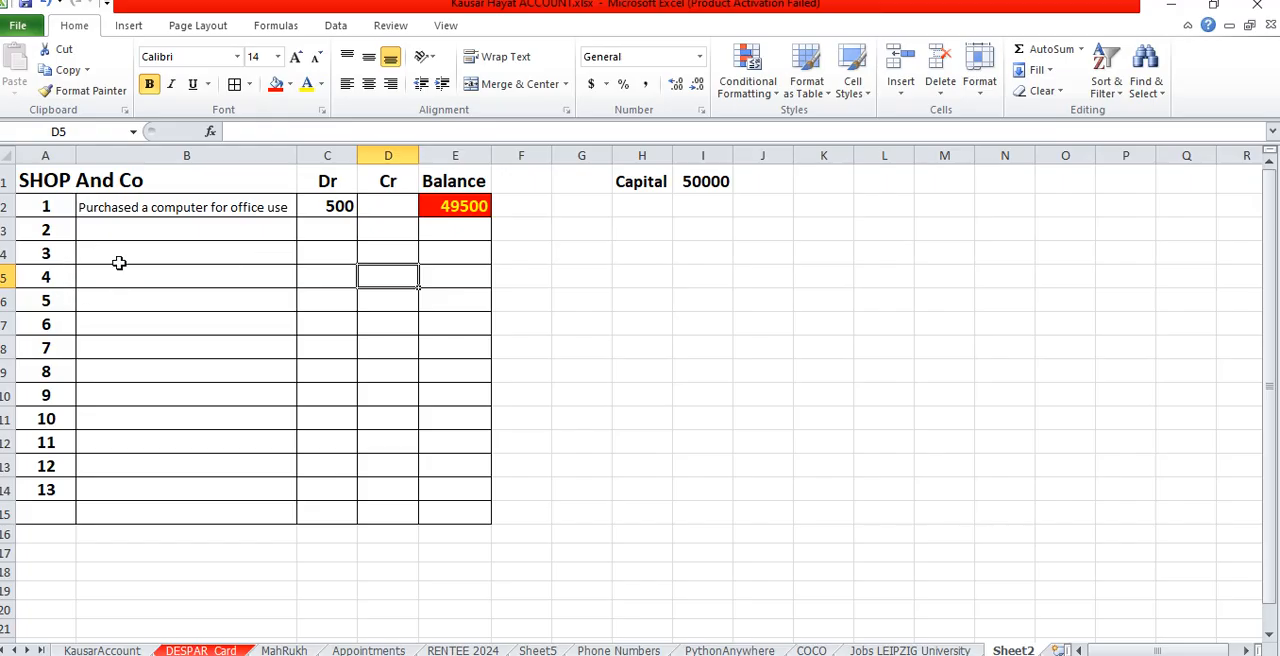
- Enter the description "Purchase a mouse for office use" in B3 and a debit of 100 in C3
click(110, 234)
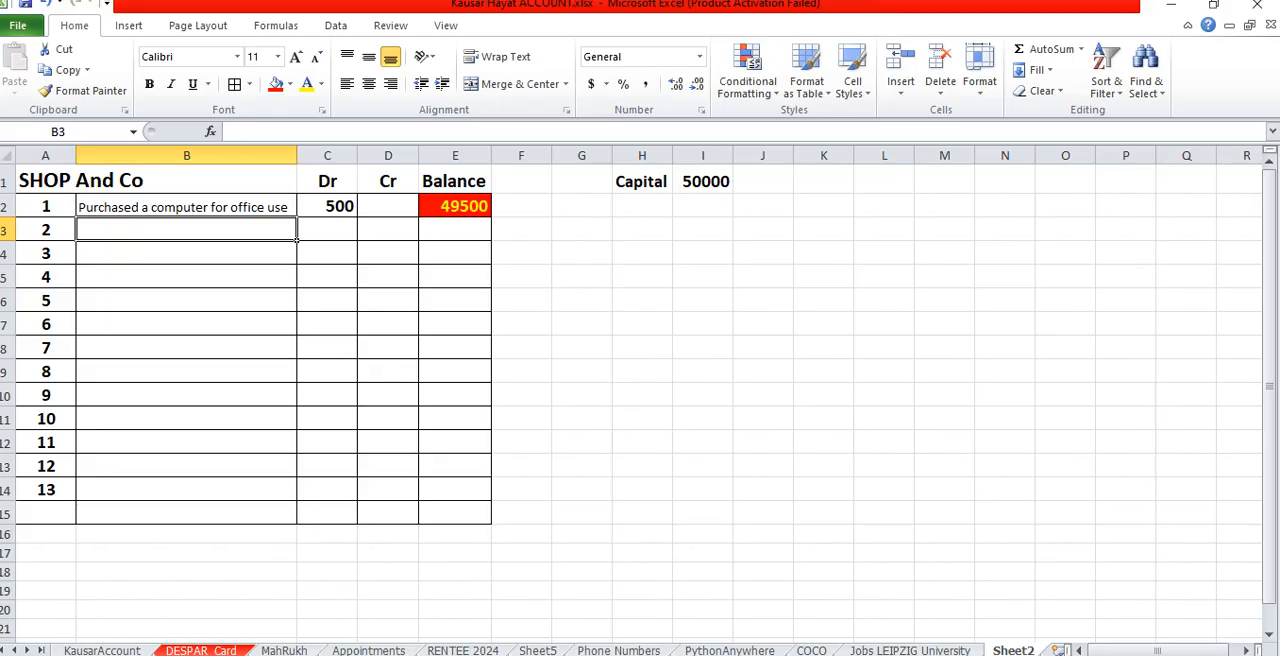
text(Purchase a m)
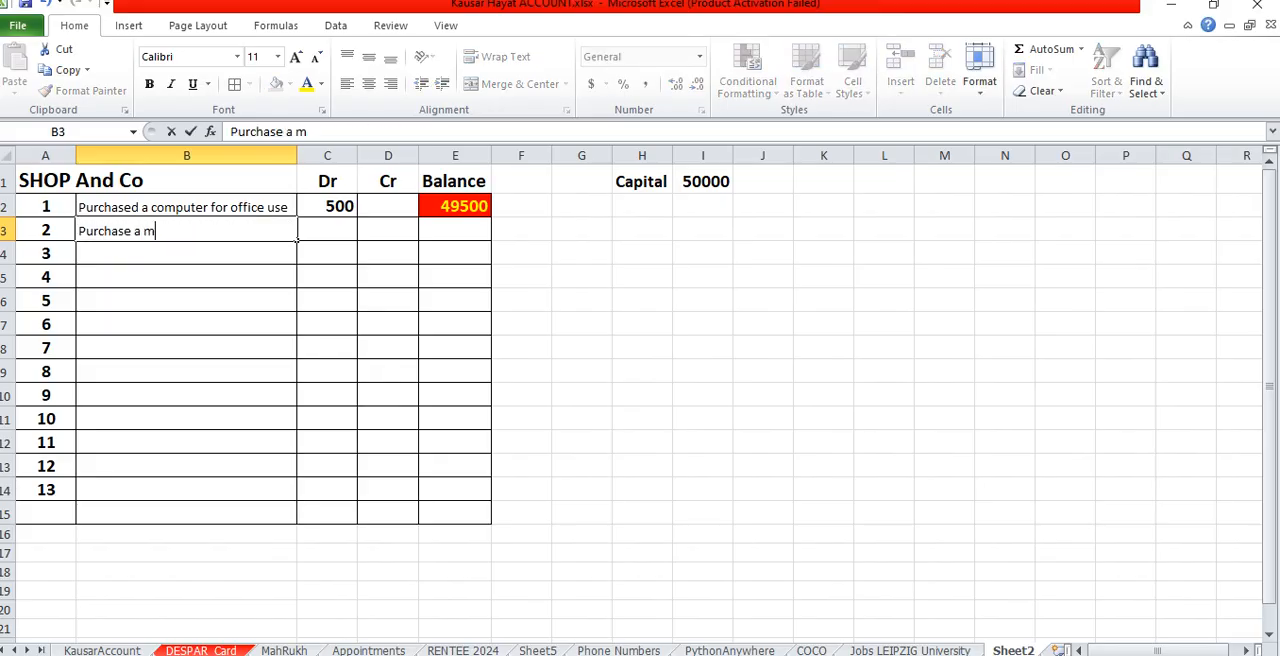
text(oue)
key(BackSpace)
text(se for office )
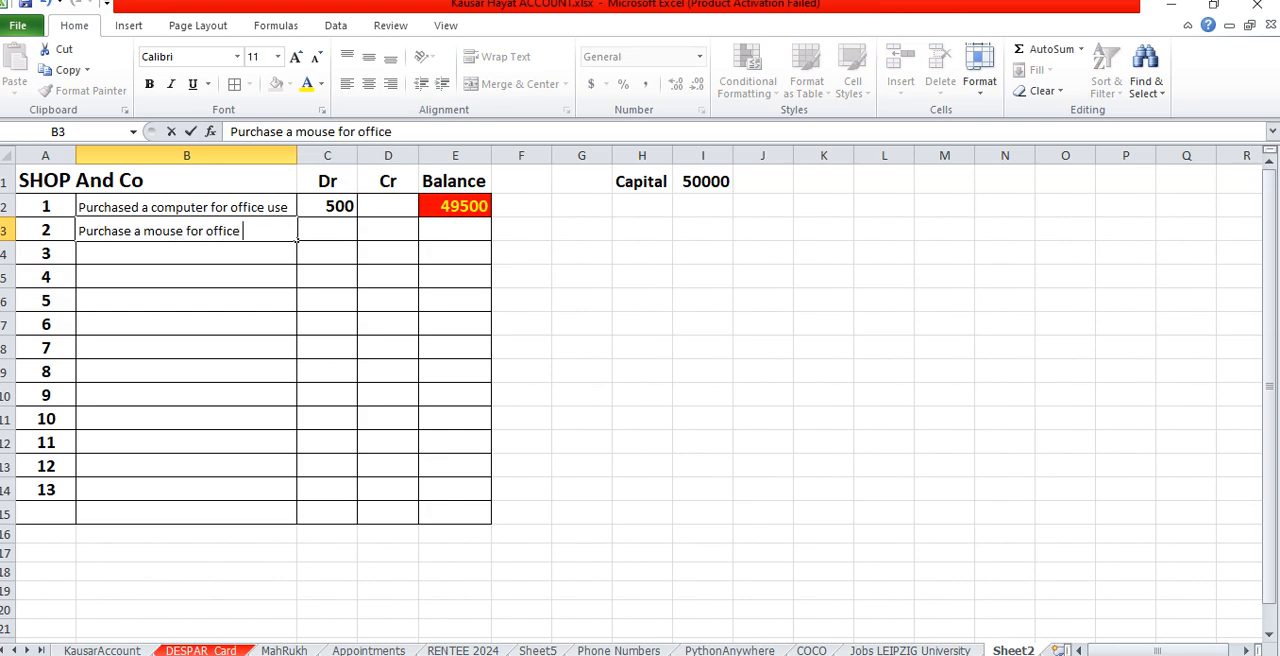
text(use)
key(Tab)
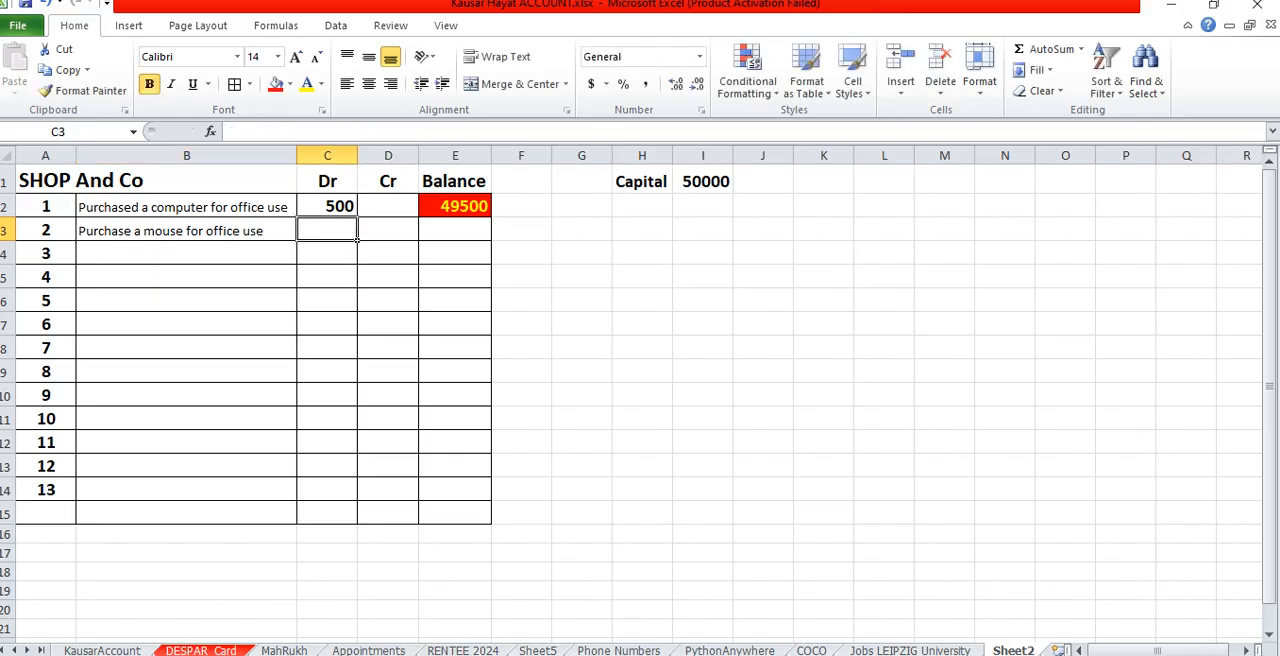
text(100)
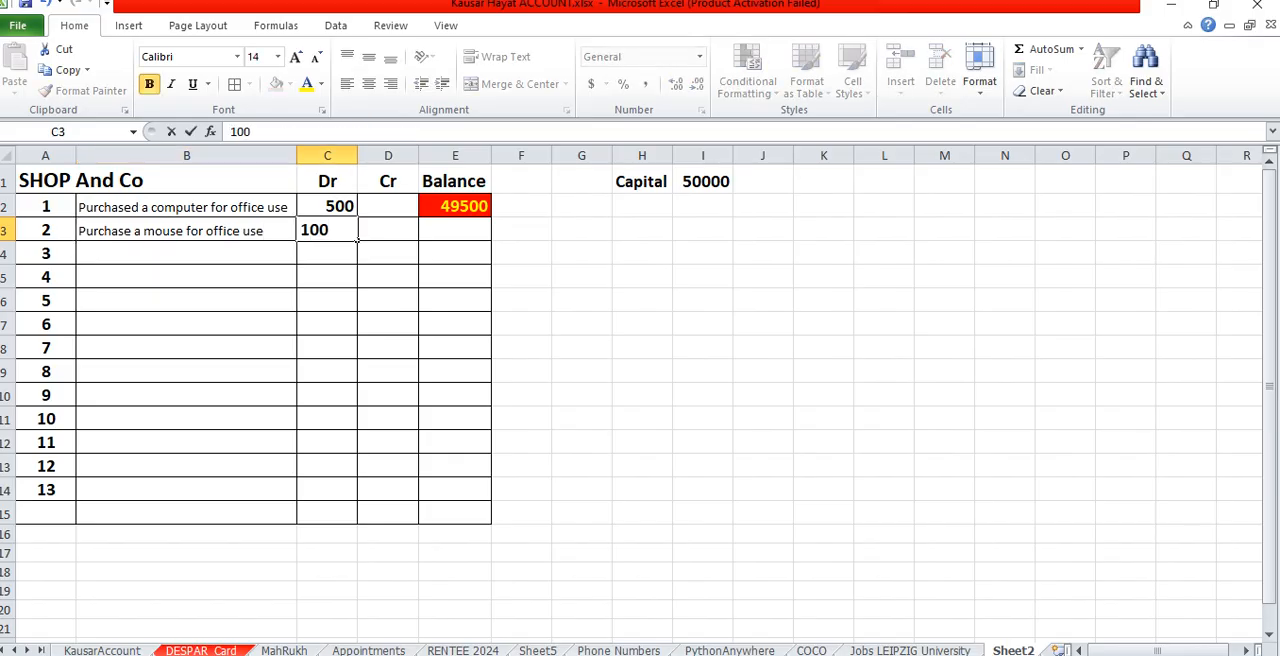
key(Tab)
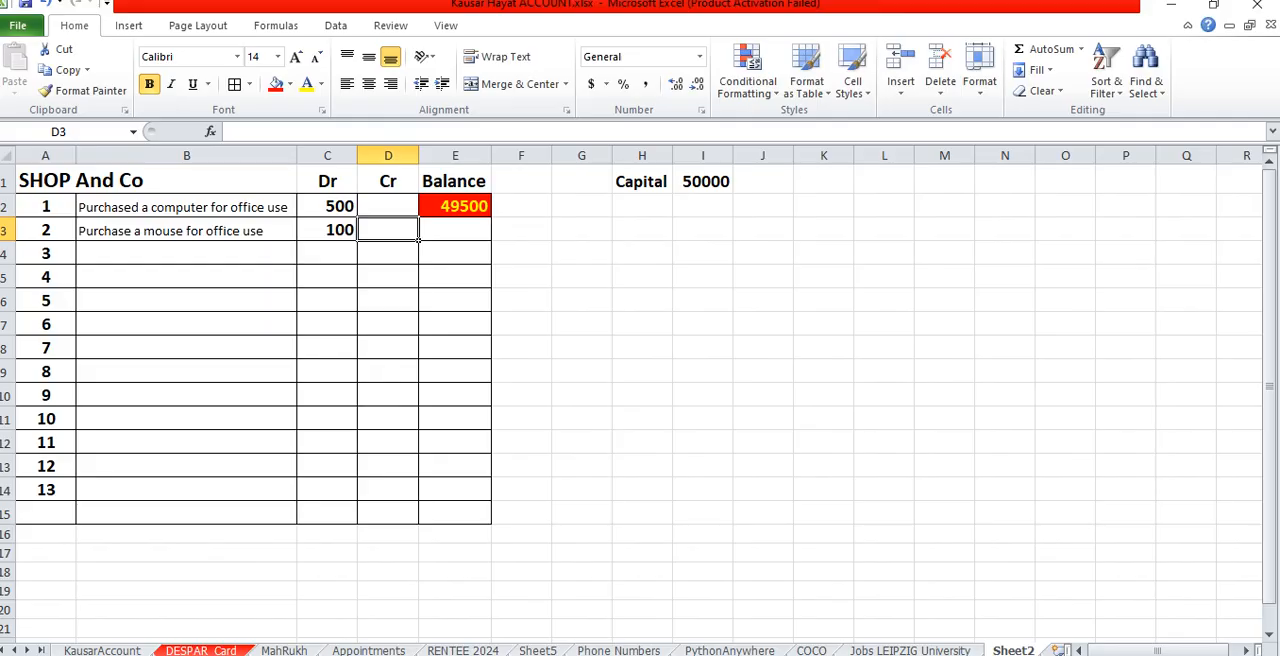
- Enter the running balance formula =IF(C3, E2-C3, E2+D3) in E3, using the previous balance, debit and credit cells
click(454, 231)
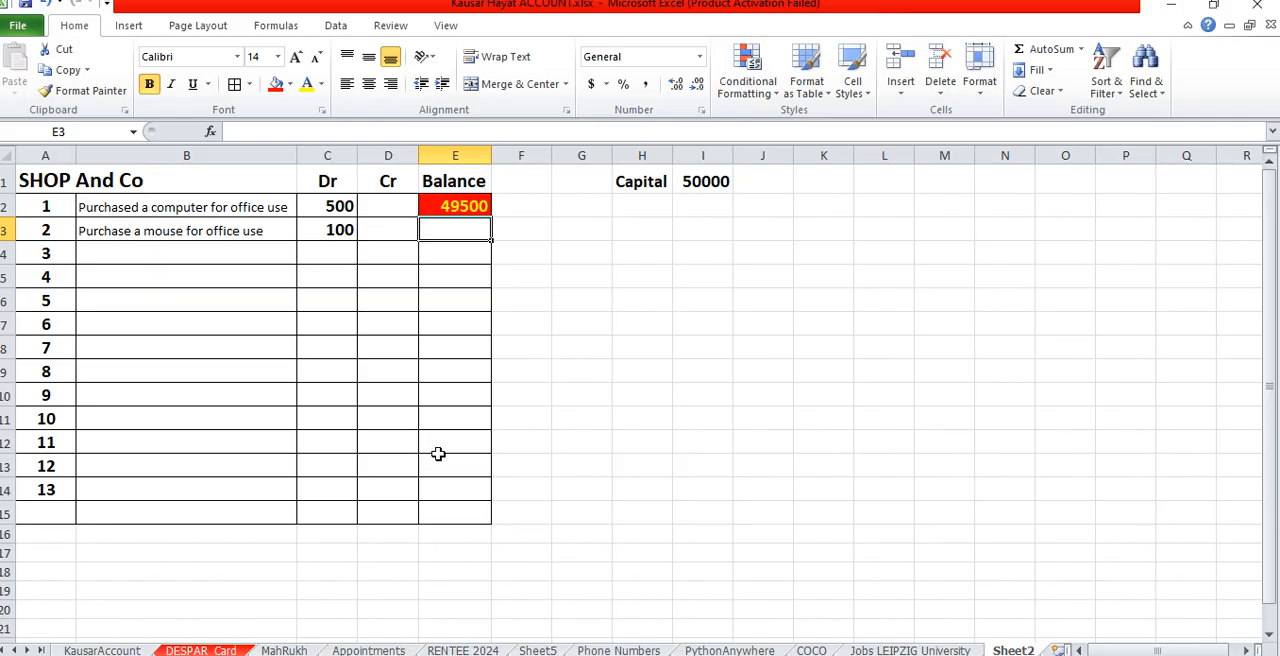
text(=if)
key(Tab)
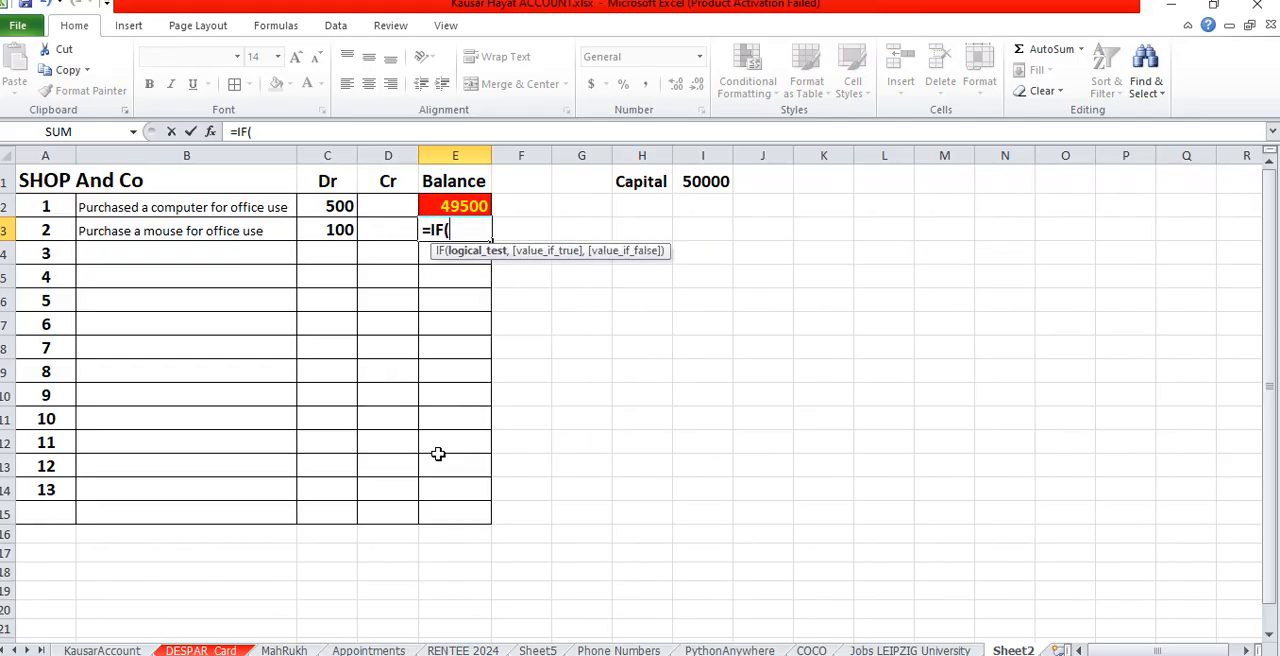
click(320, 232)
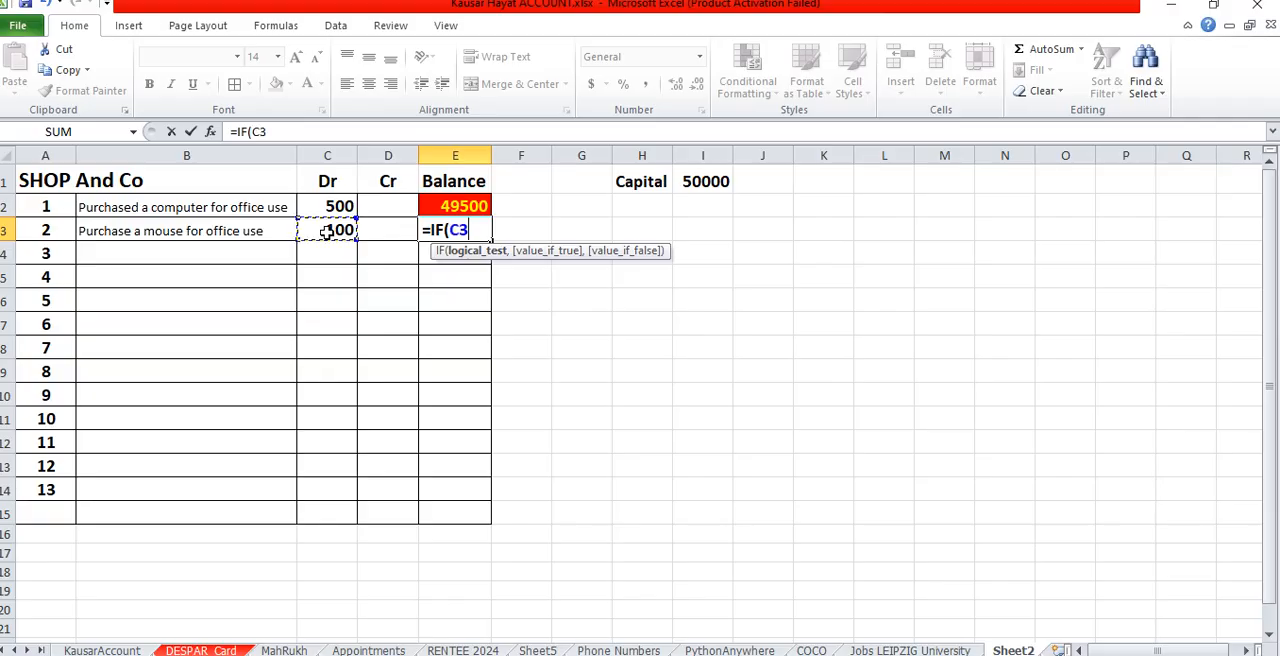
text(,)
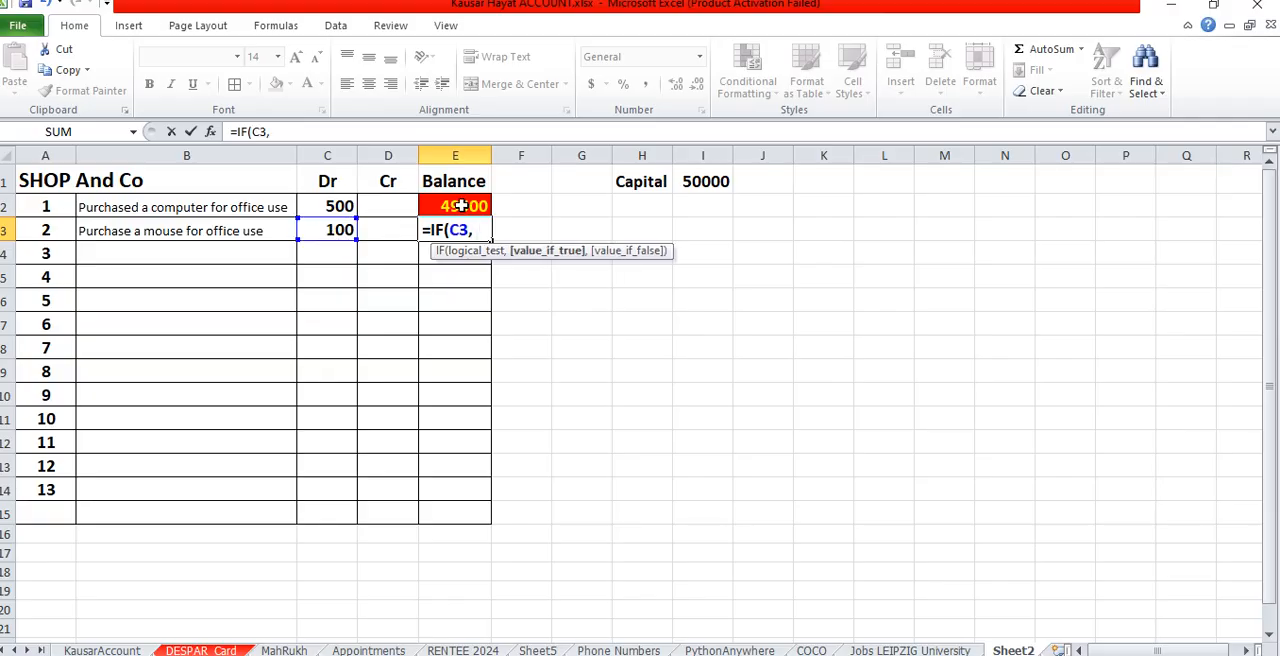
click(460, 205)
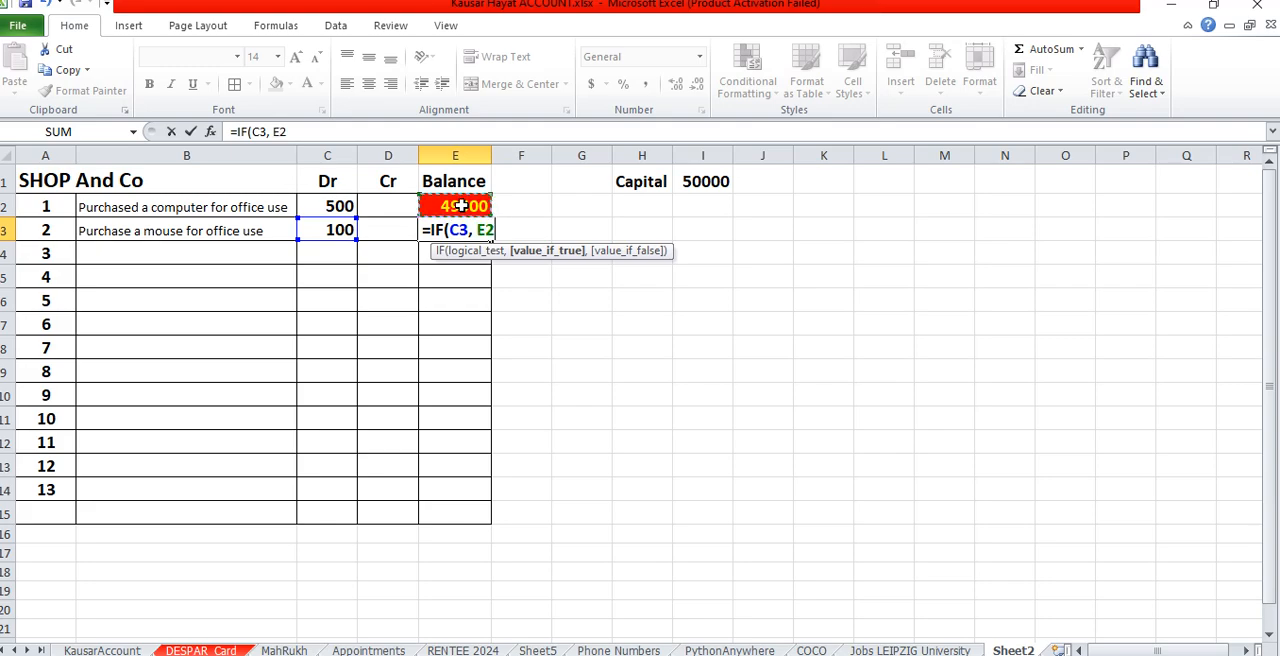
text(-)
click(325, 230)
text(,)
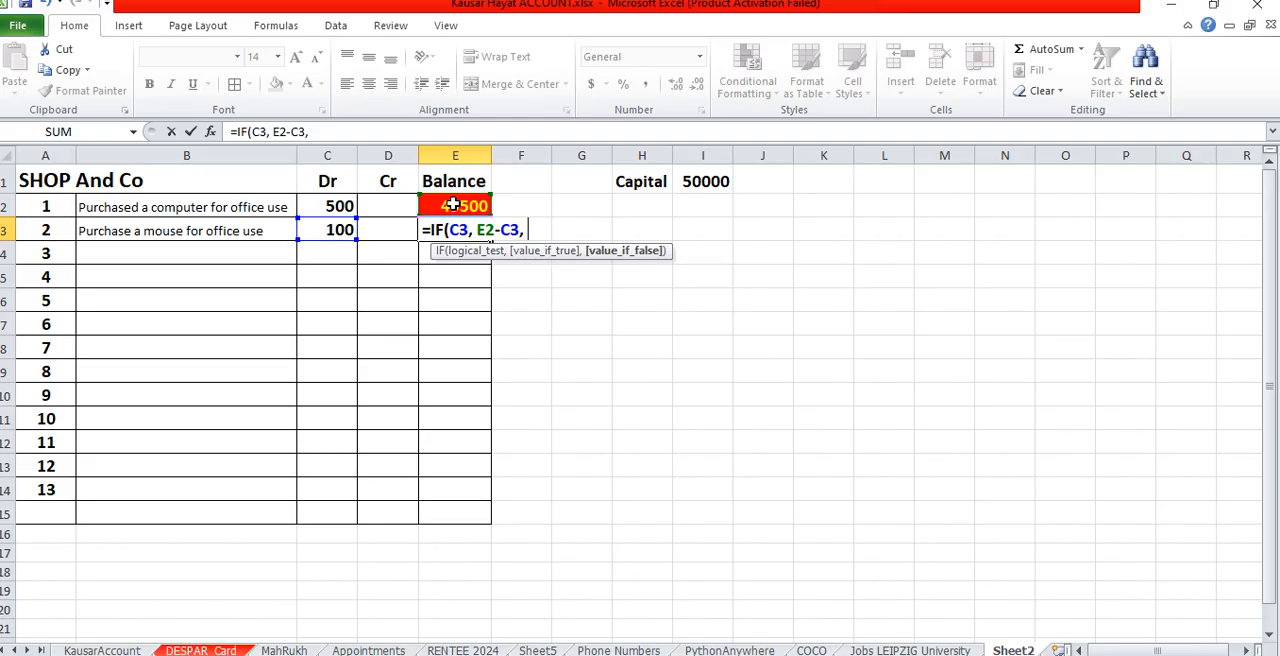
click(453, 205)
text(+)
click(386, 229)
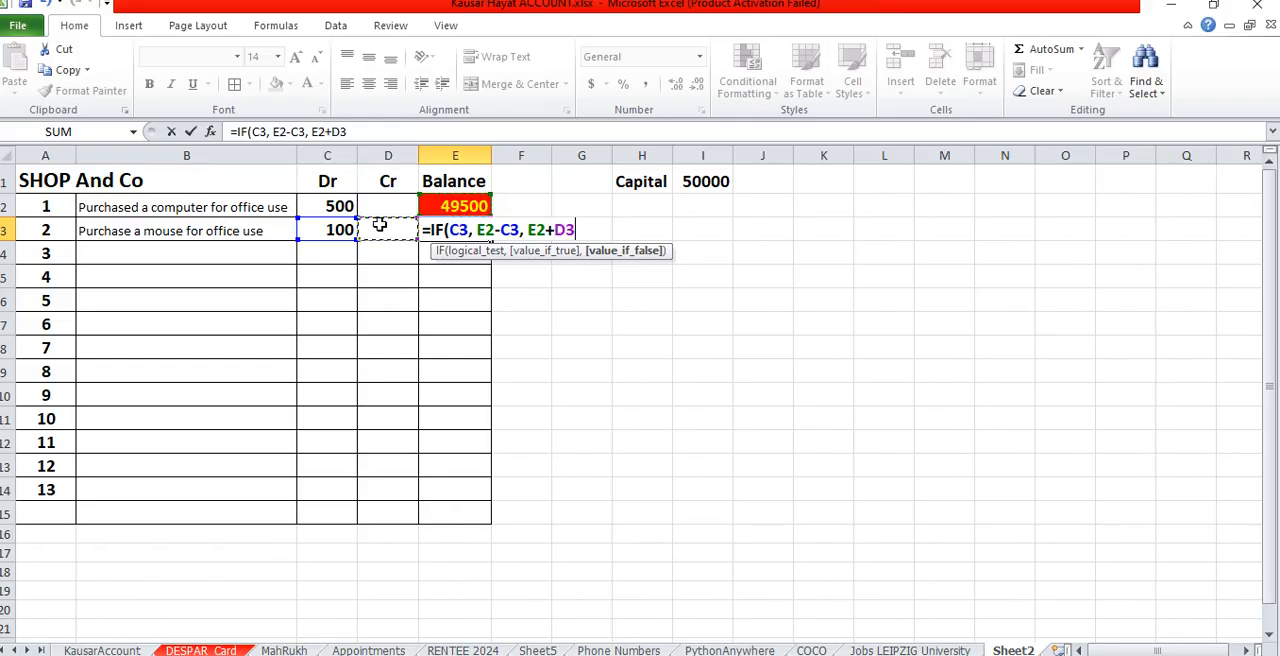
text())
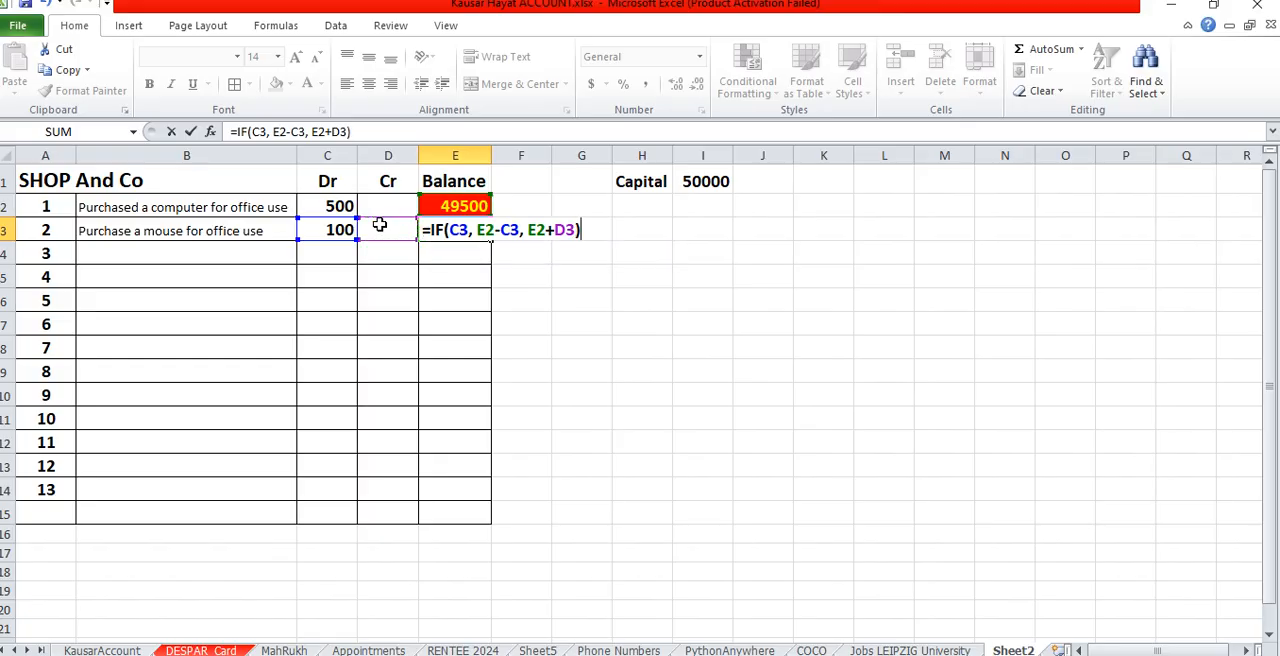
key(Return)
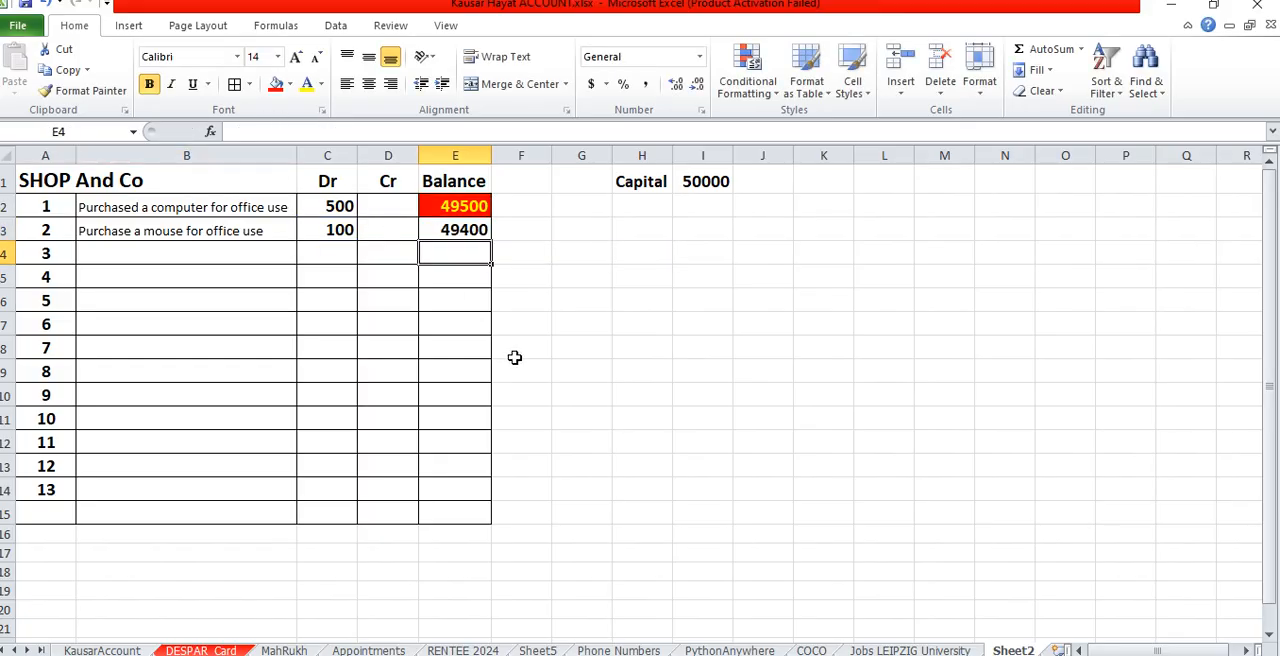
- Give the balance cell E3 a light green fill and copy its formula and formatting down to E15
click(448, 232)
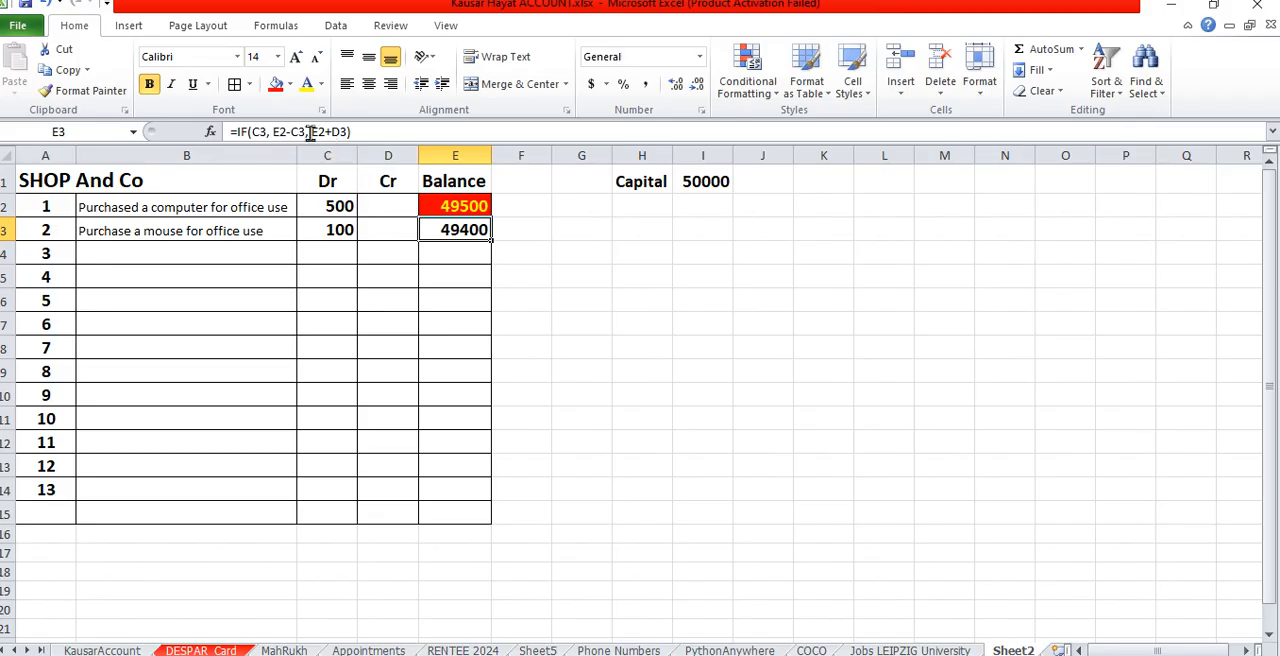
click(290, 86)
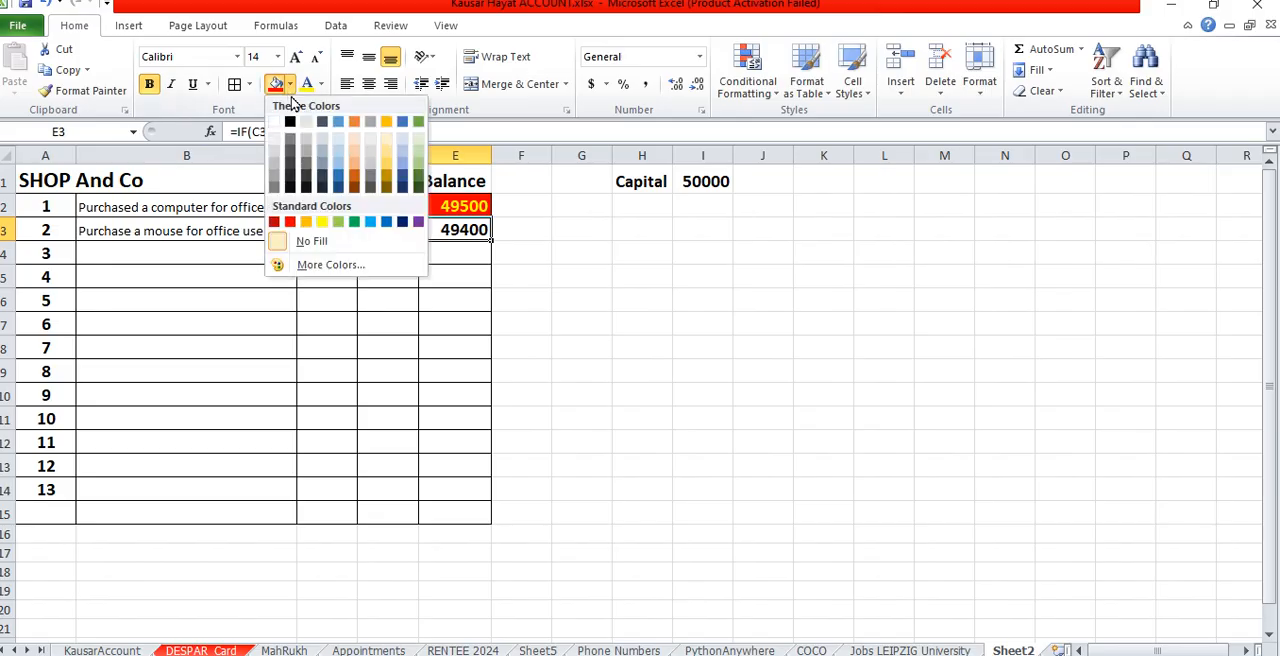
click(341, 226)
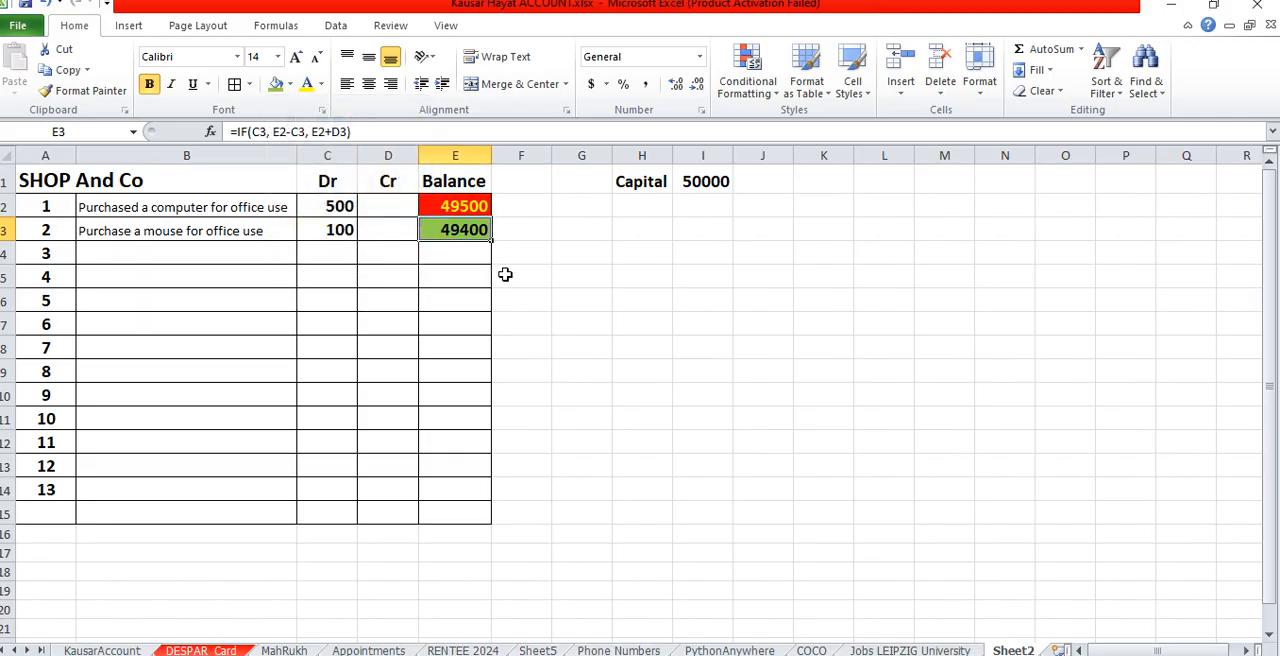
drag(492, 243, 487, 517)
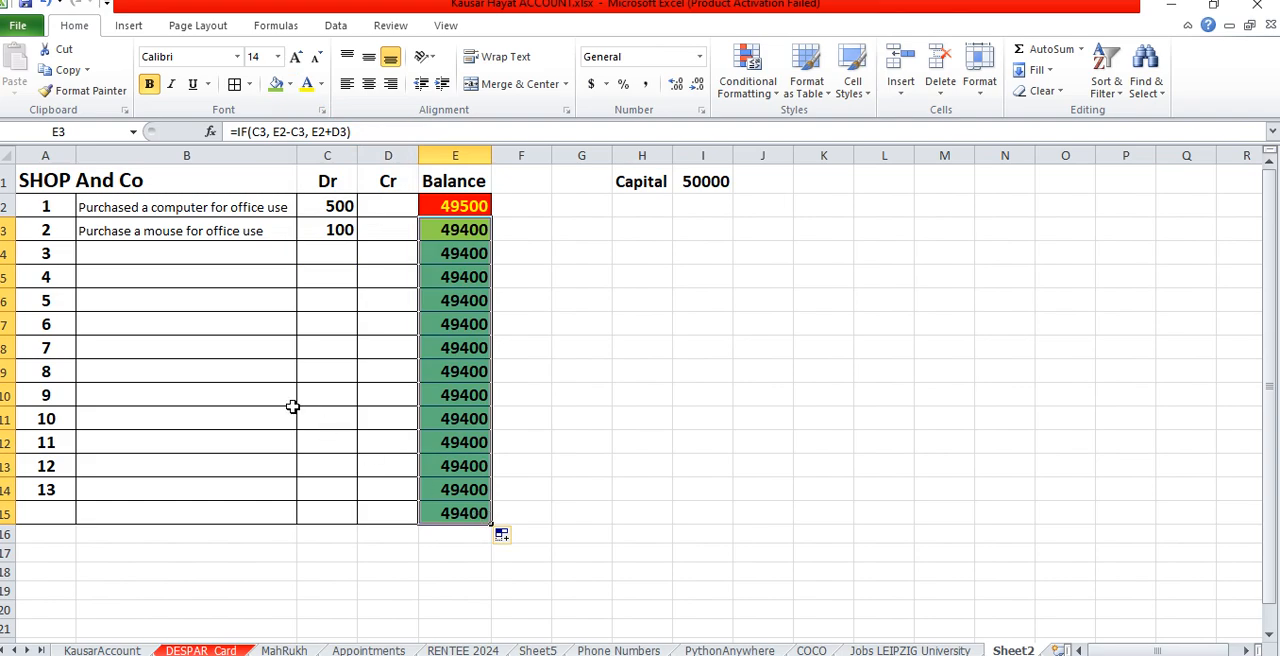
- Merge and center the title "SHOP And Co" across cells A1 and B1
click(63, 172)
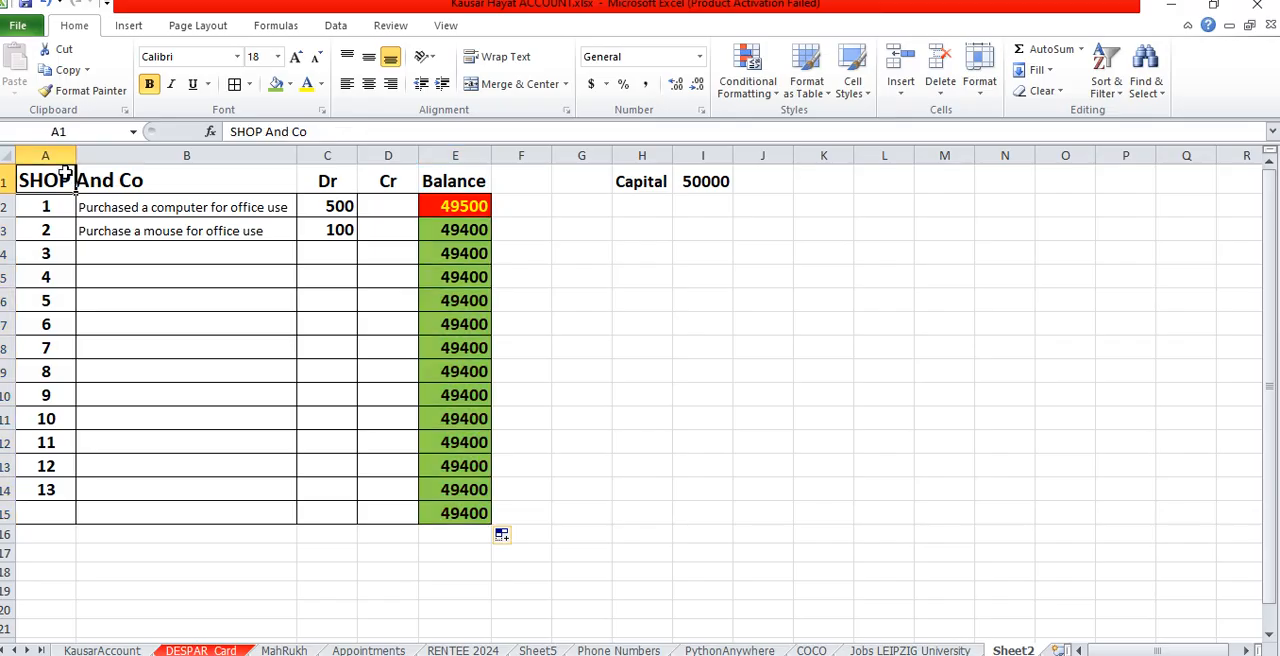
drag(55, 172, 166, 180)
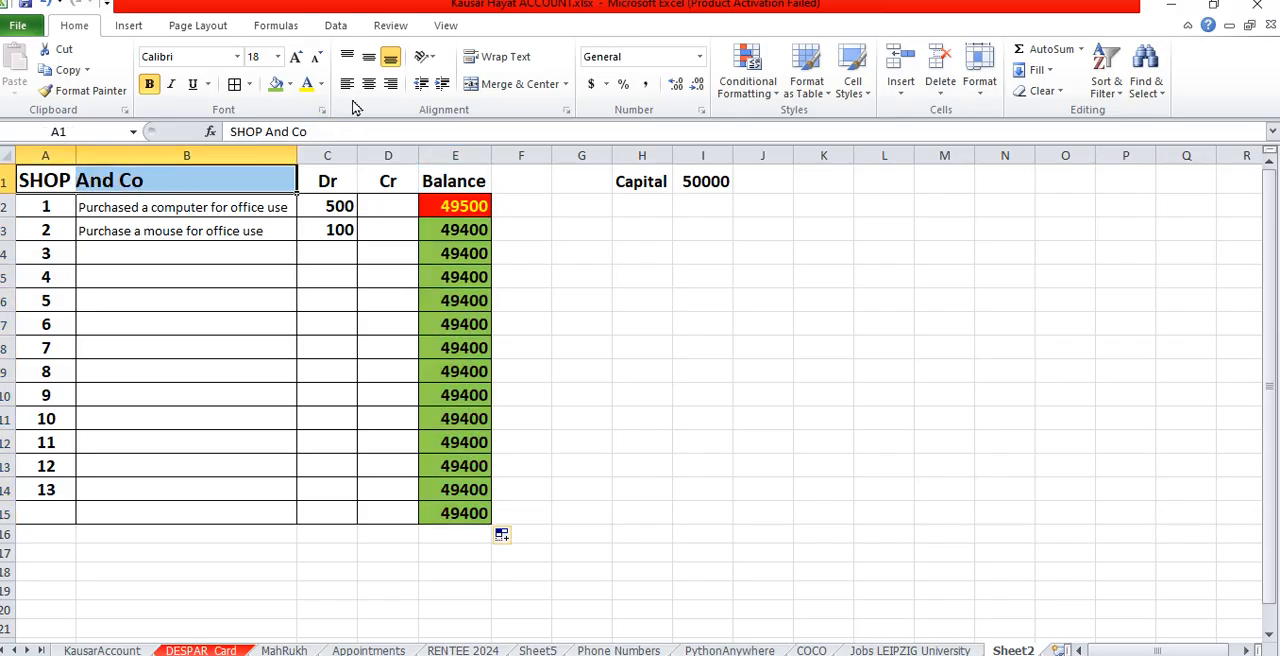
click(372, 88)
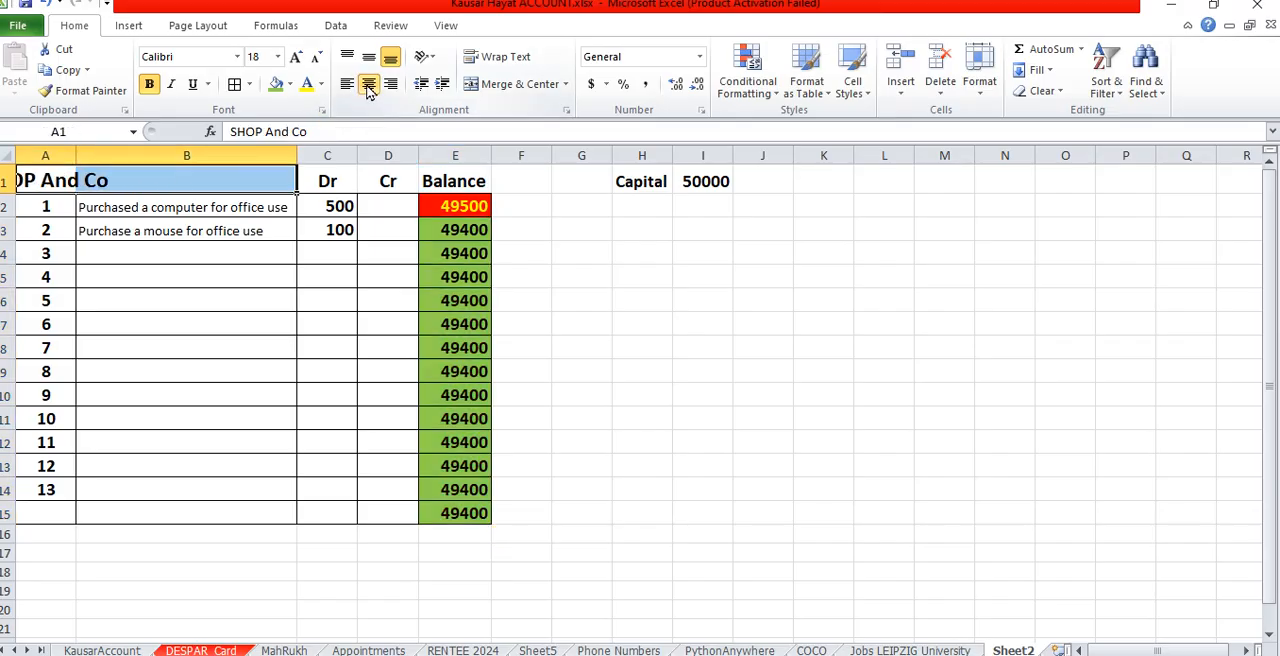
click(484, 86)
click(226, 366)
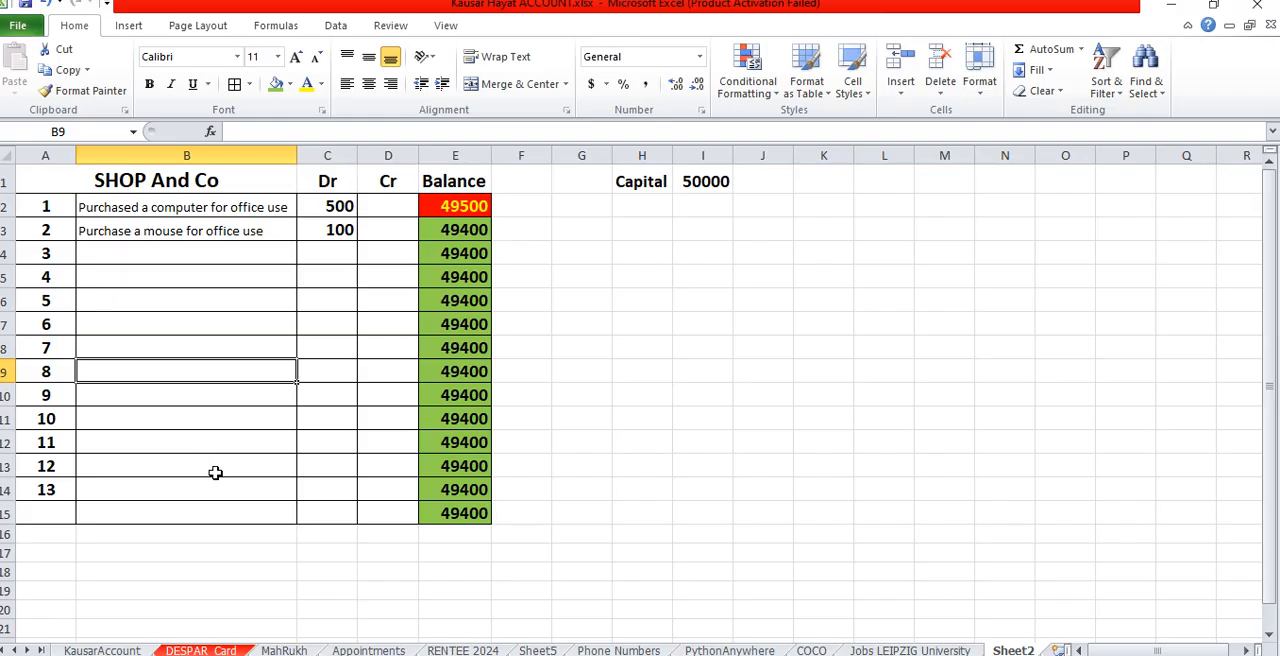
drag(340, 188, 455, 183)
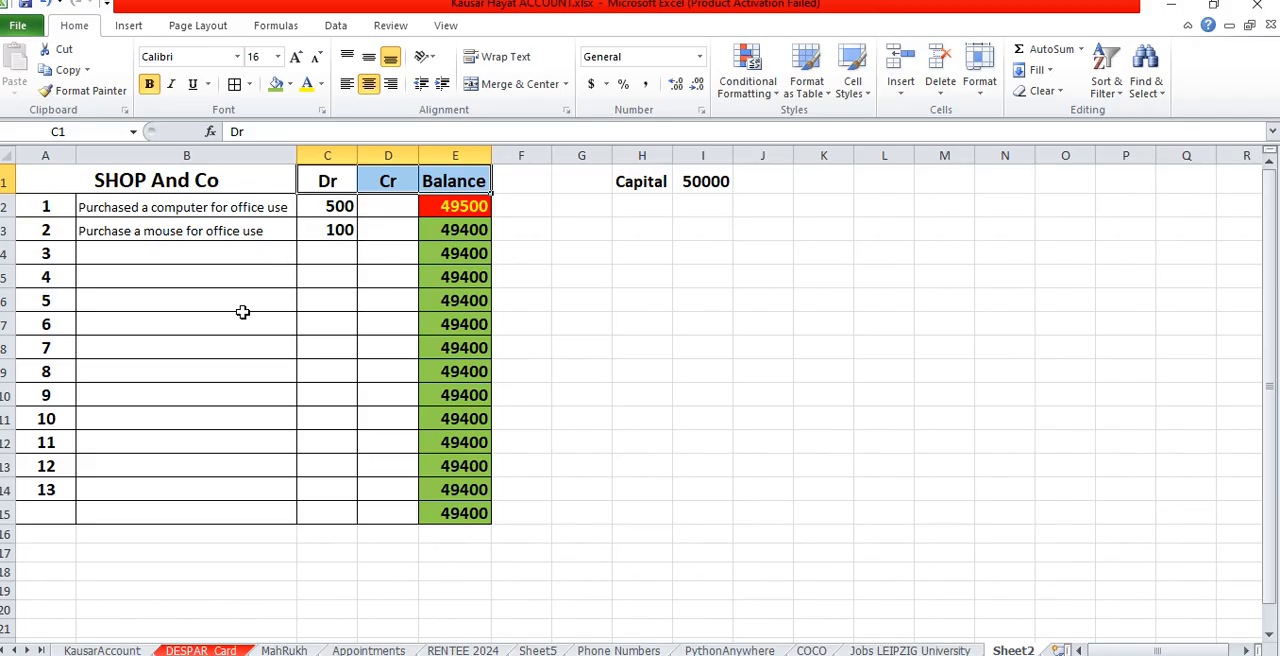
- Enter the description "collected money from a customer" for entry 3 in B4
click(123, 252)
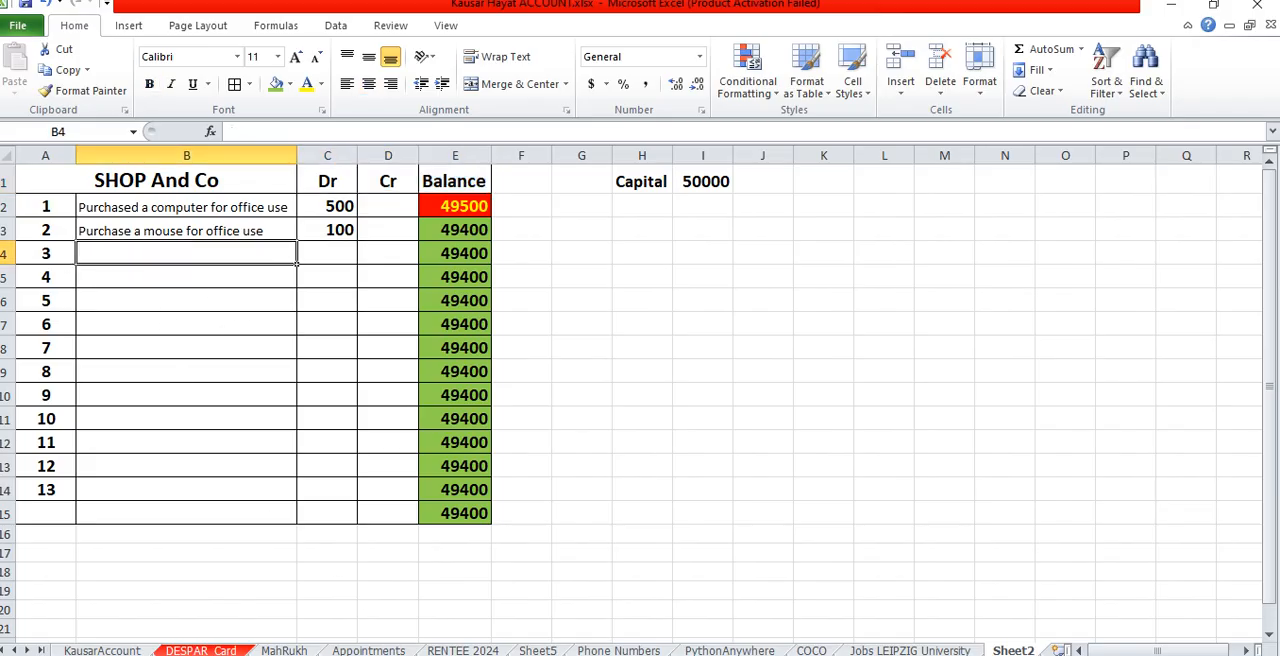
mouse_move(565, 654)
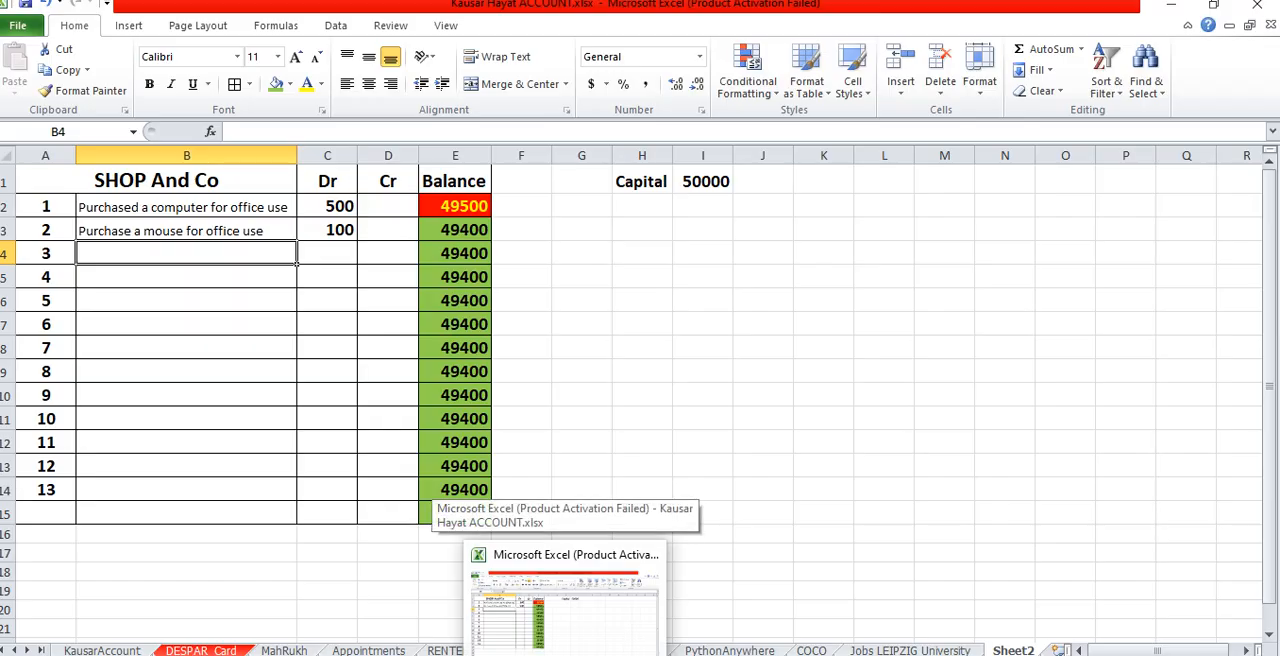
text(collecte)
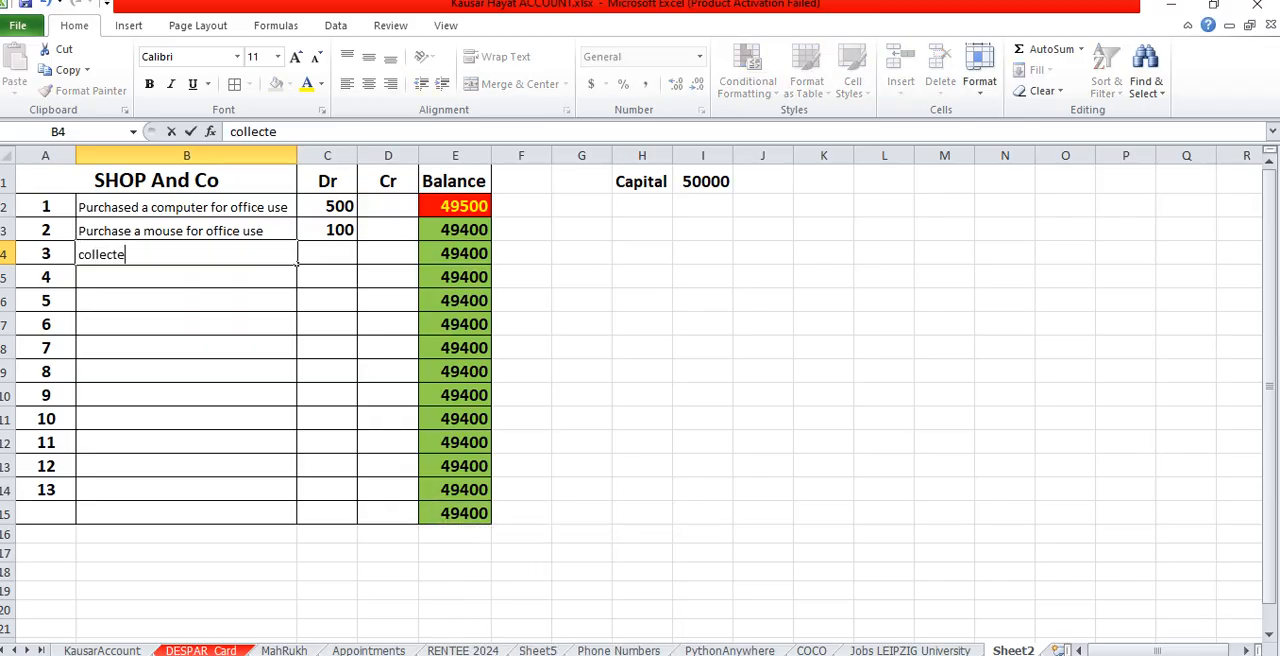
text(d money from)
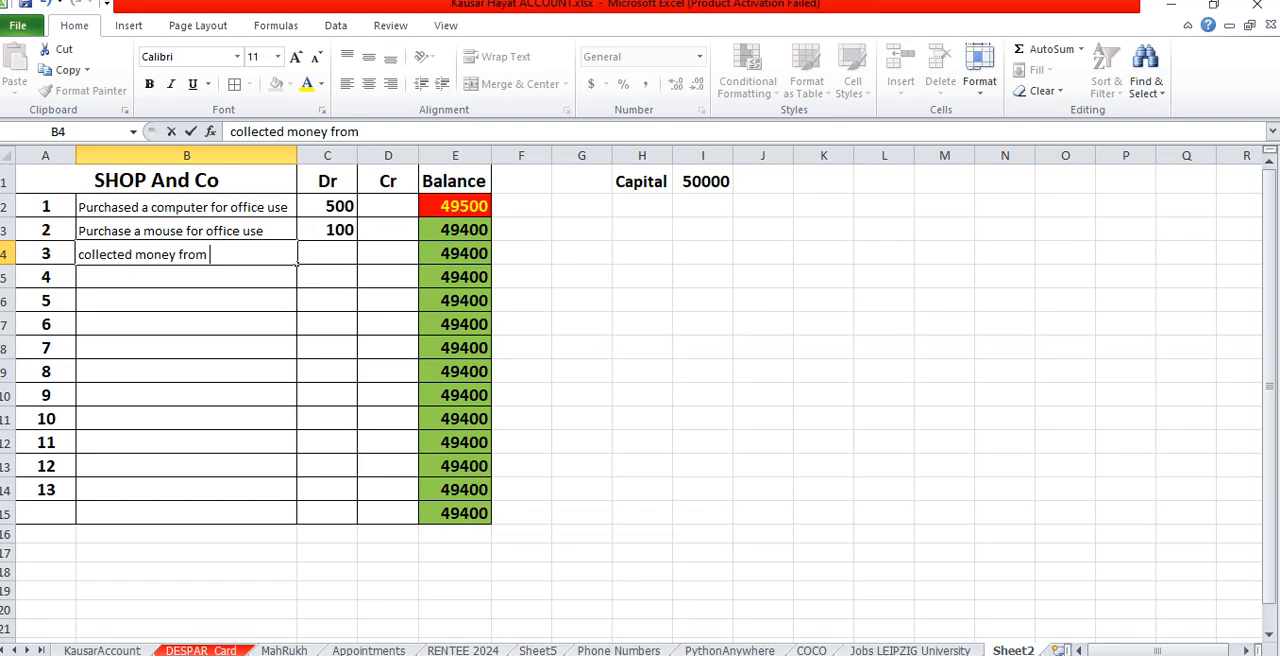
text( a customer)
key(Tab)
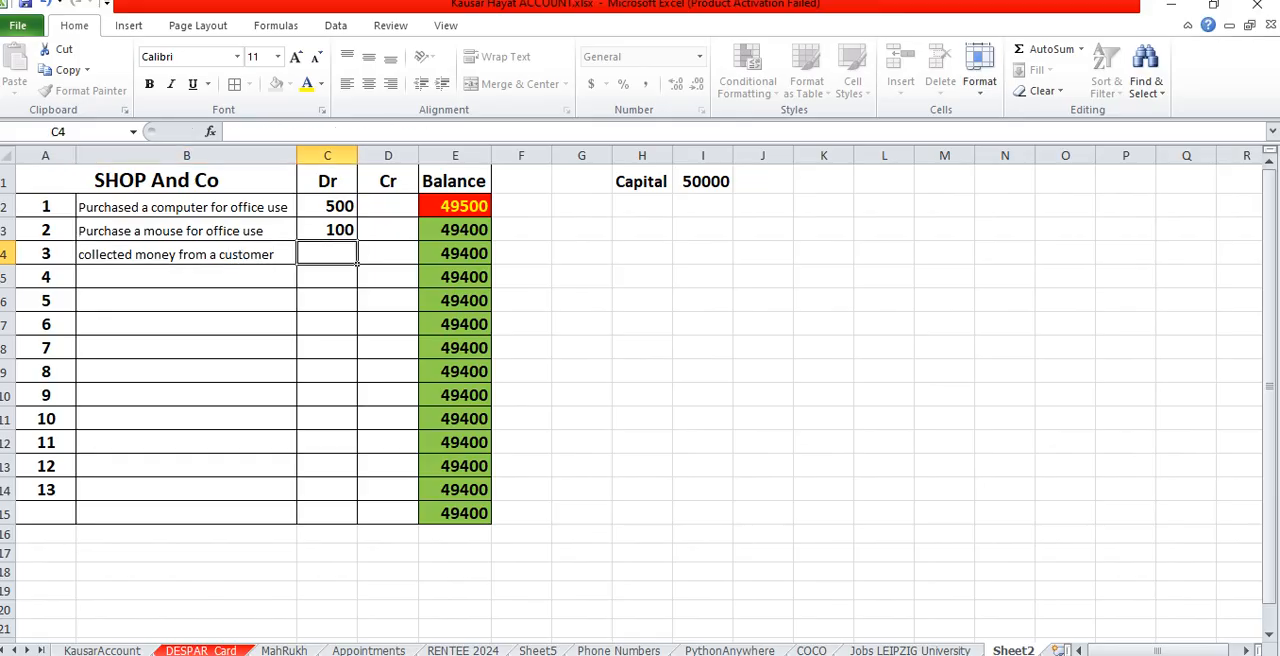
key(Tab)
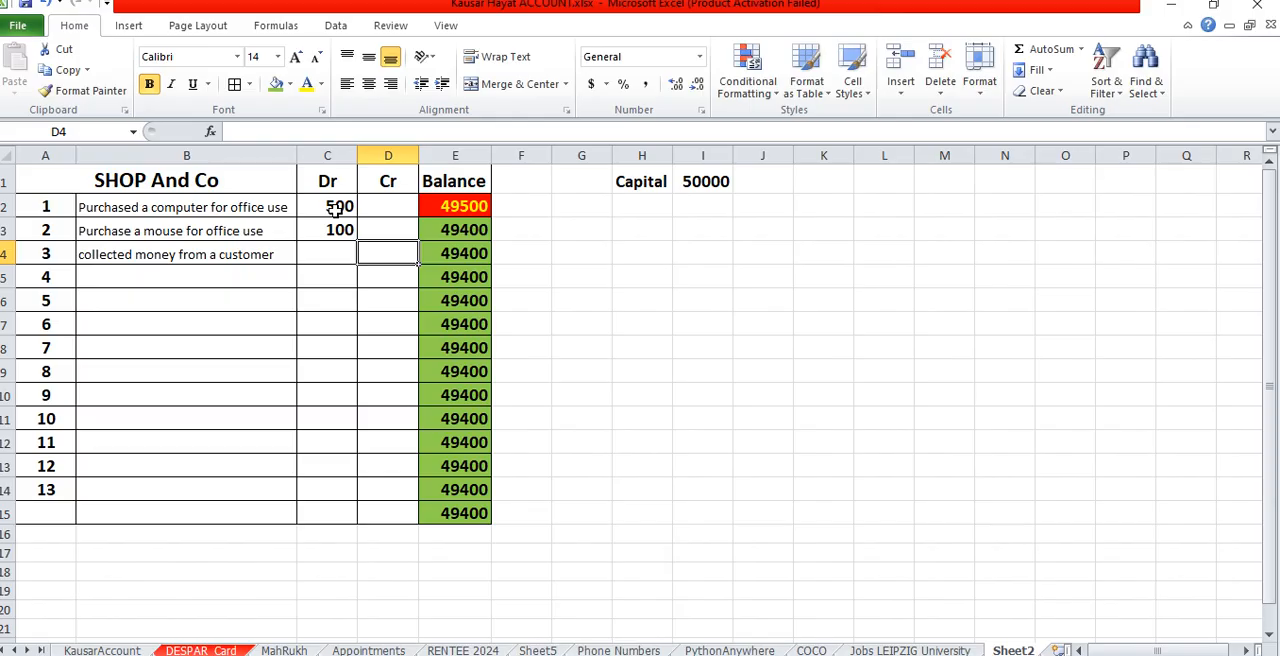
- Center the debit and credit cells in C2:C15 and D2:D15 horizontally
drag(340, 206, 331, 512)
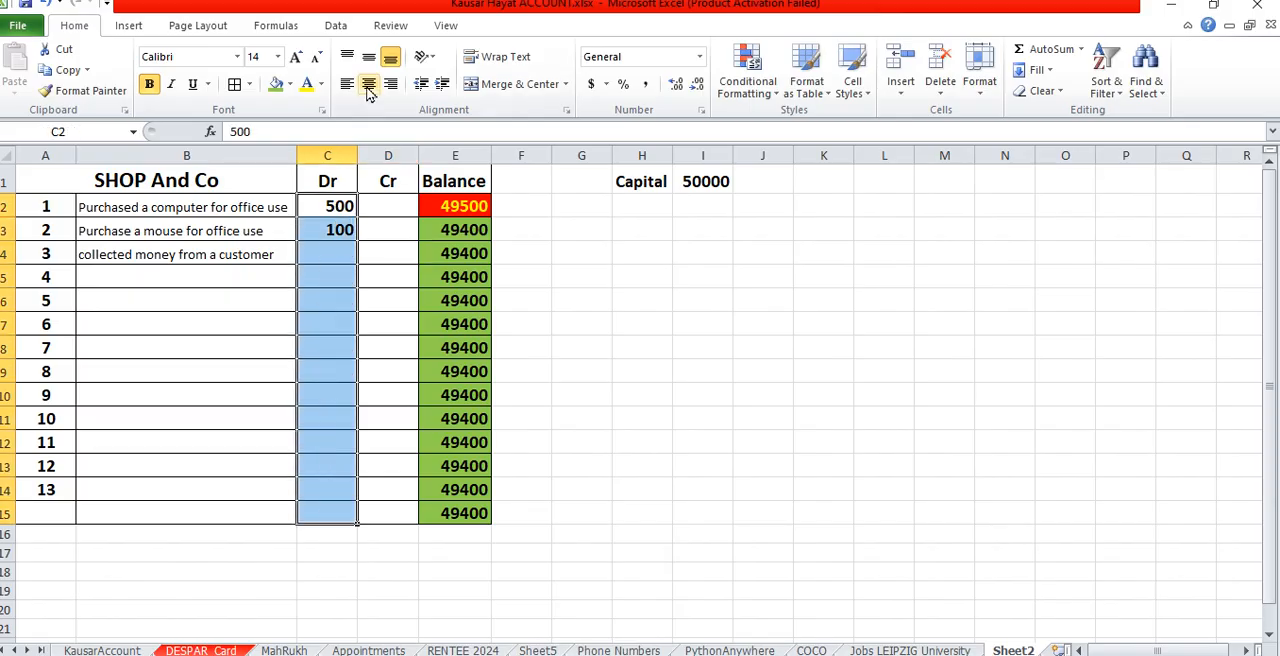
drag(388, 206, 375, 512)
- Enter a credit of 12000 in D4 for the money collected from the customer
click(380, 257)
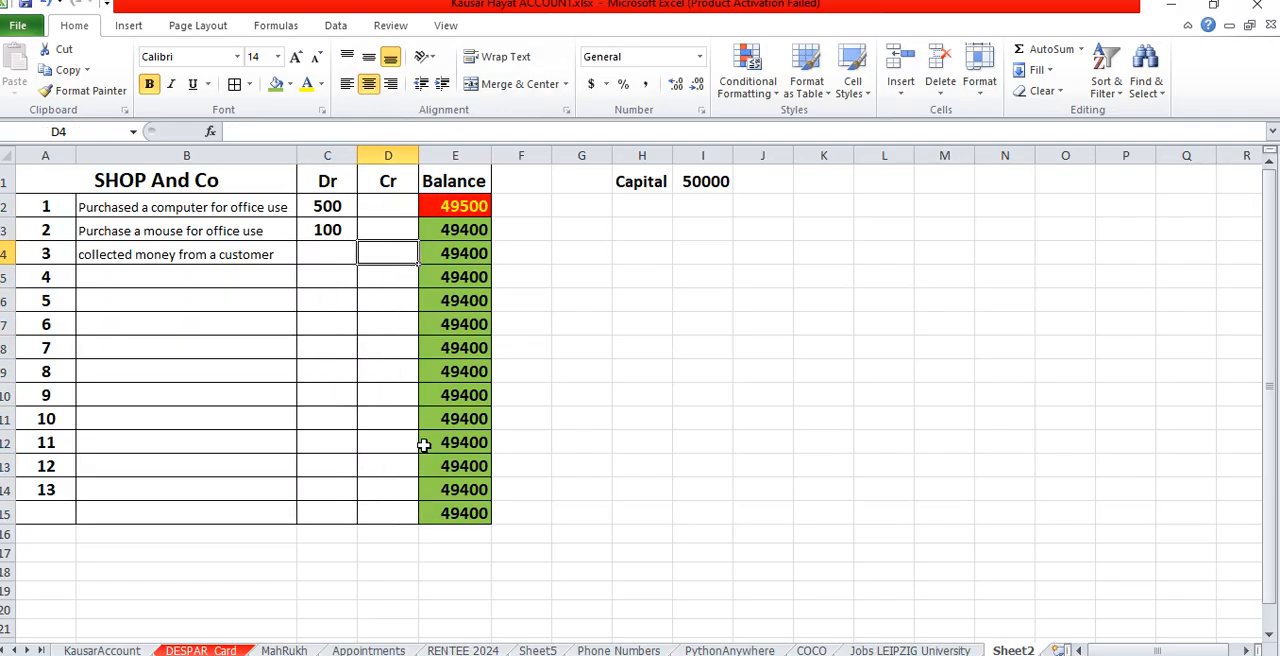
text(12000)
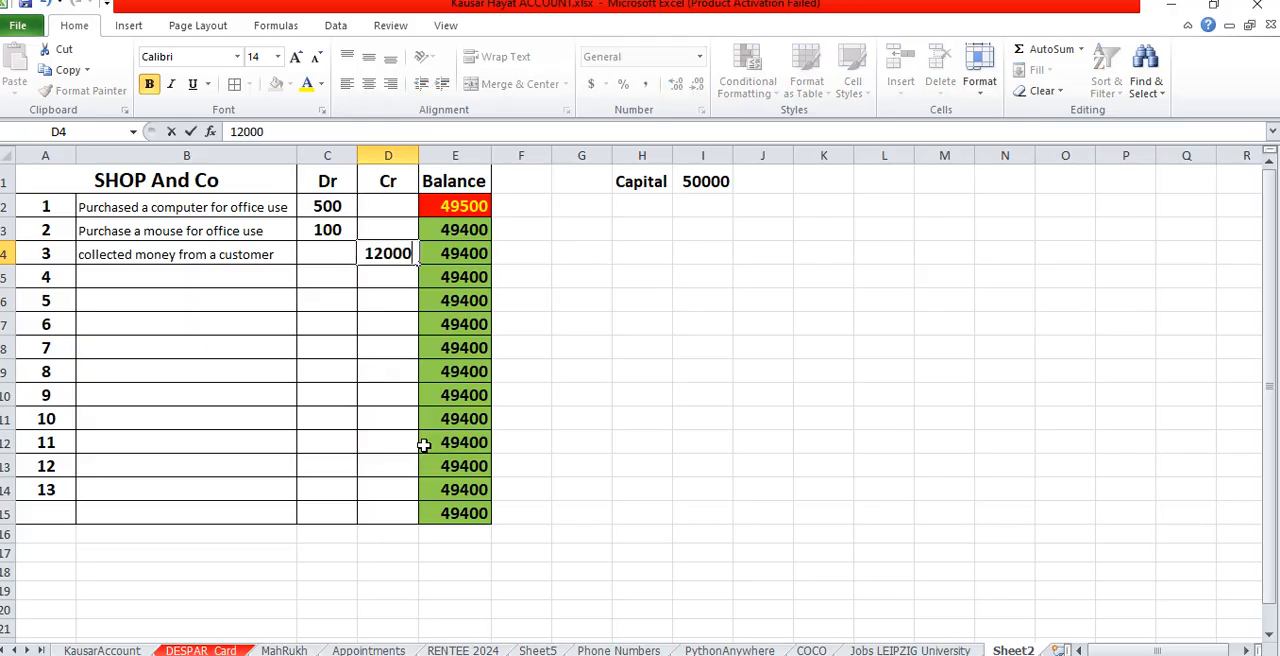
key(Return)
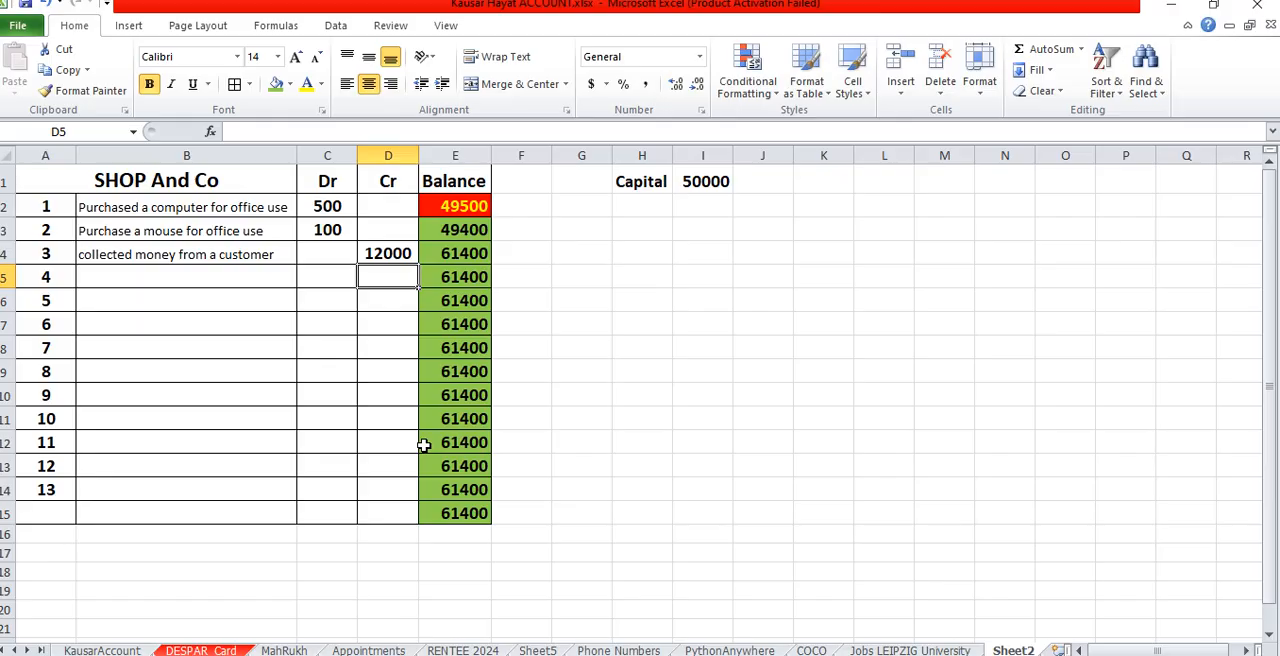
click(121, 279)
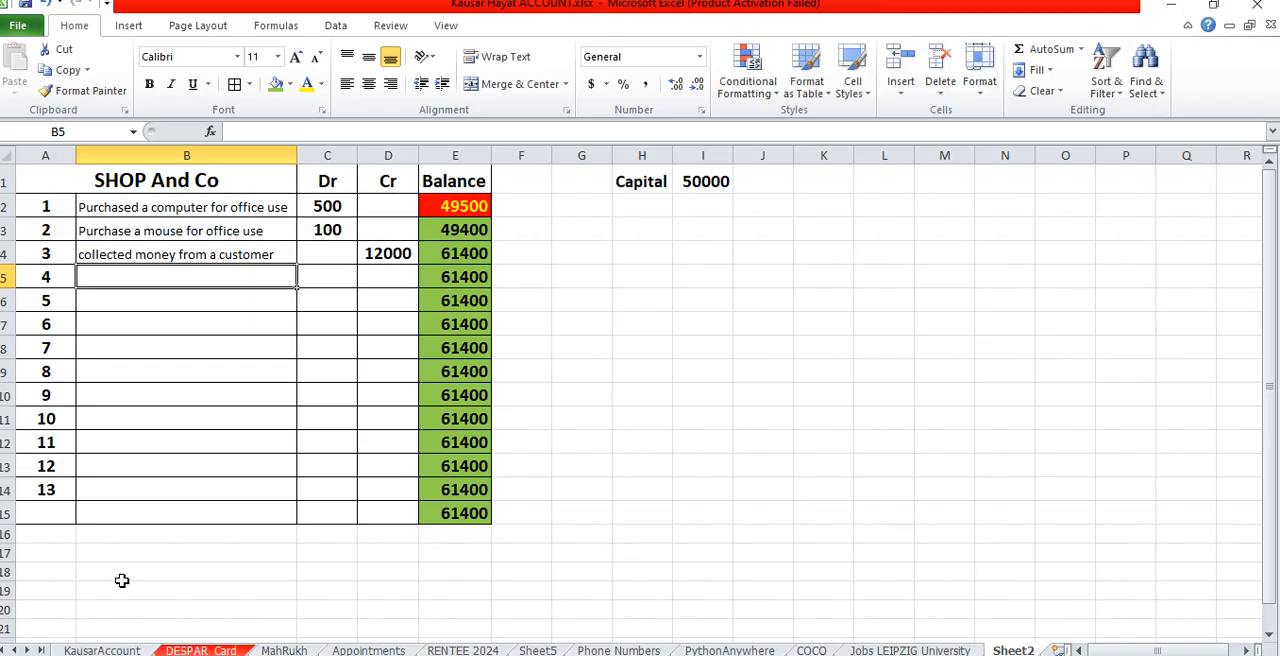
- Enter the description "Charges paid" for entry 4 in B5 with a debit of 13000 in C5
text(Charges)
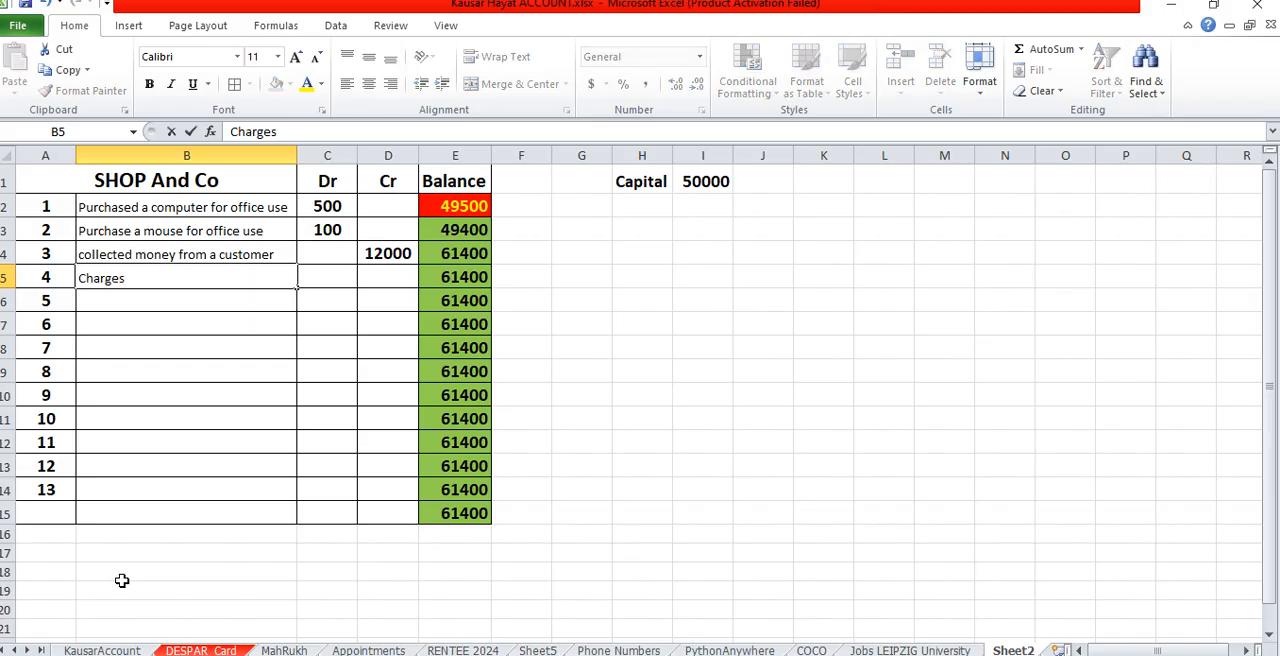
text( paid)
key(Tab)
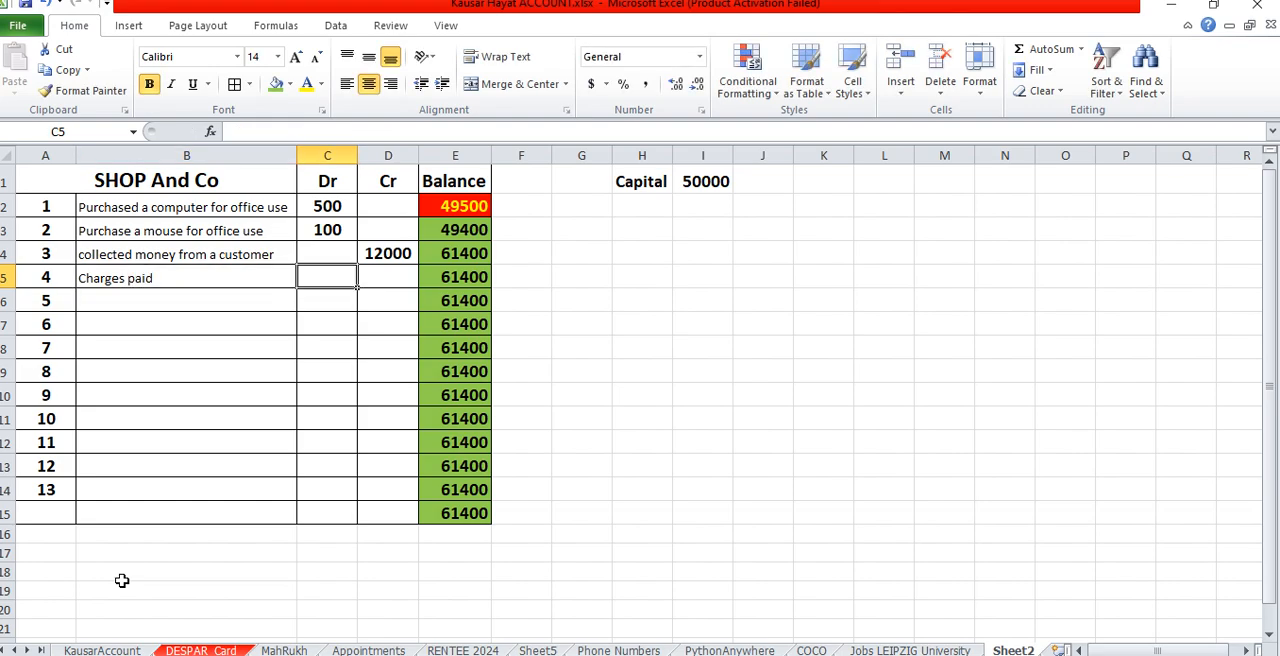
text(13000)
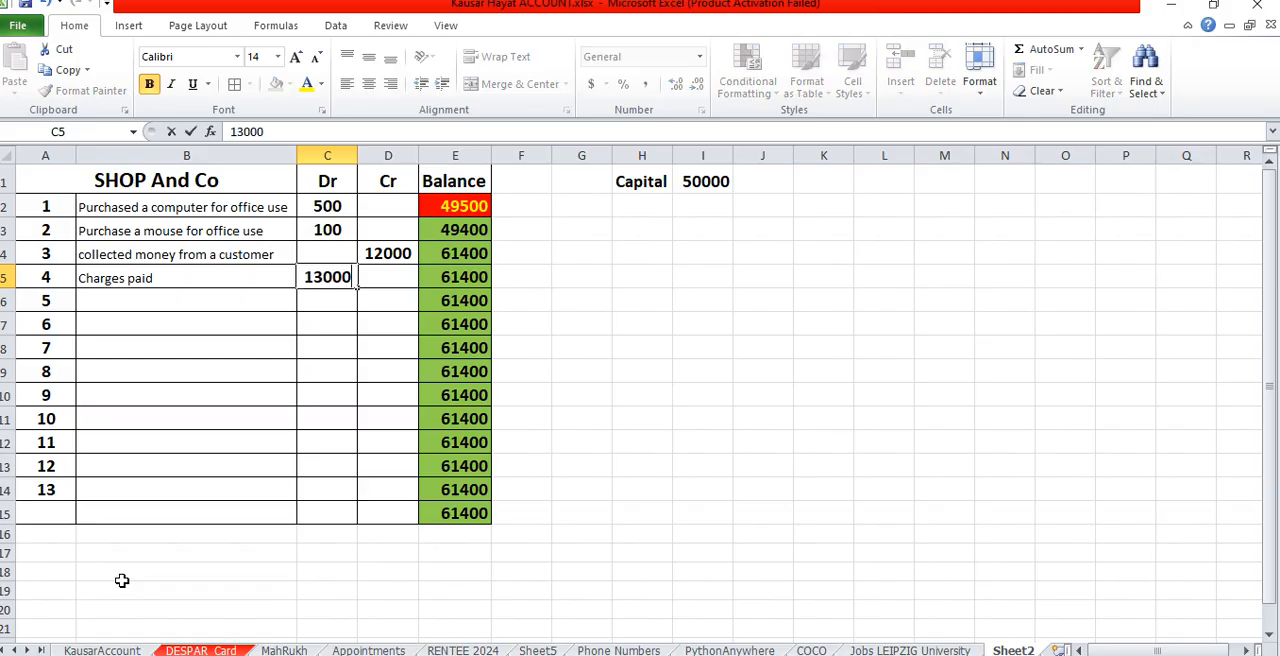
key(Return)
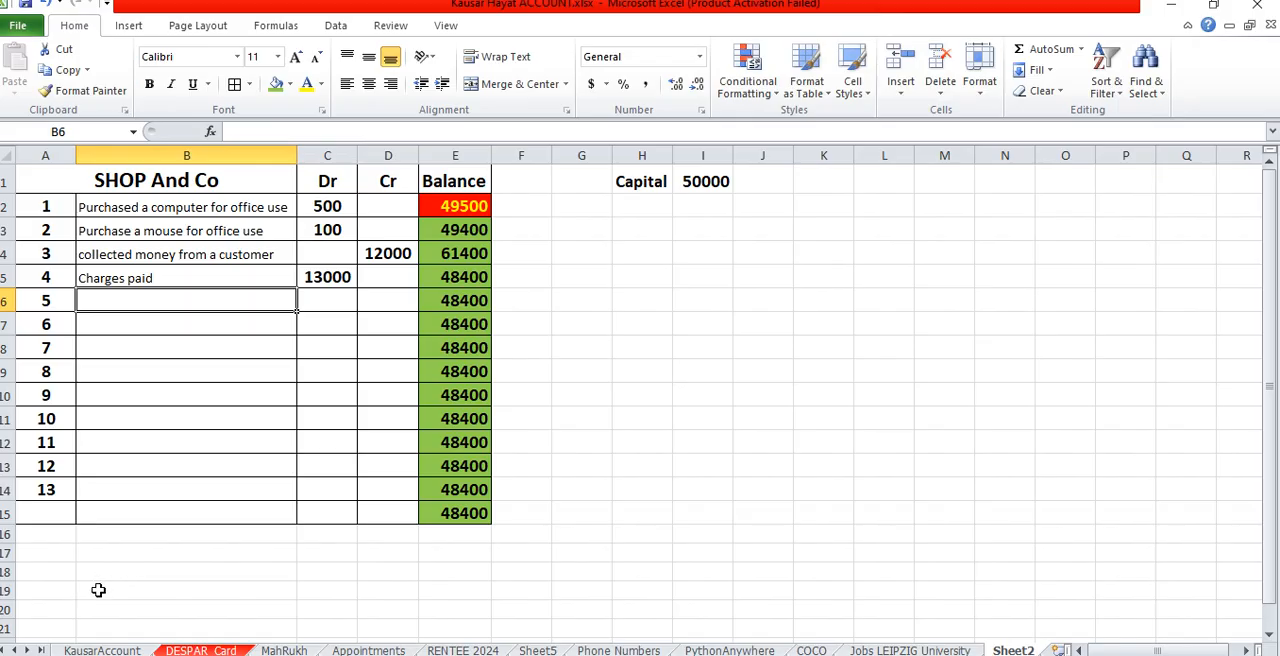
- Enter debits of 4500, 6000 and 20000 for entries 5 to 7 in C6:C8
click(327, 306)
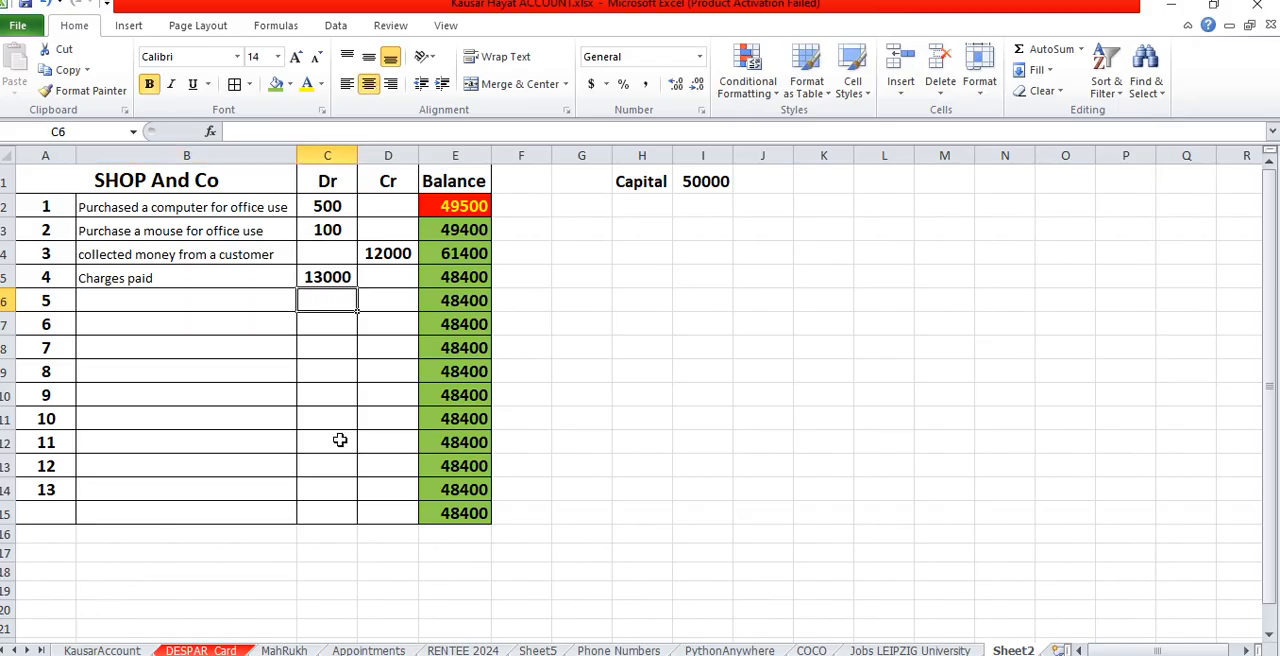
text(45)
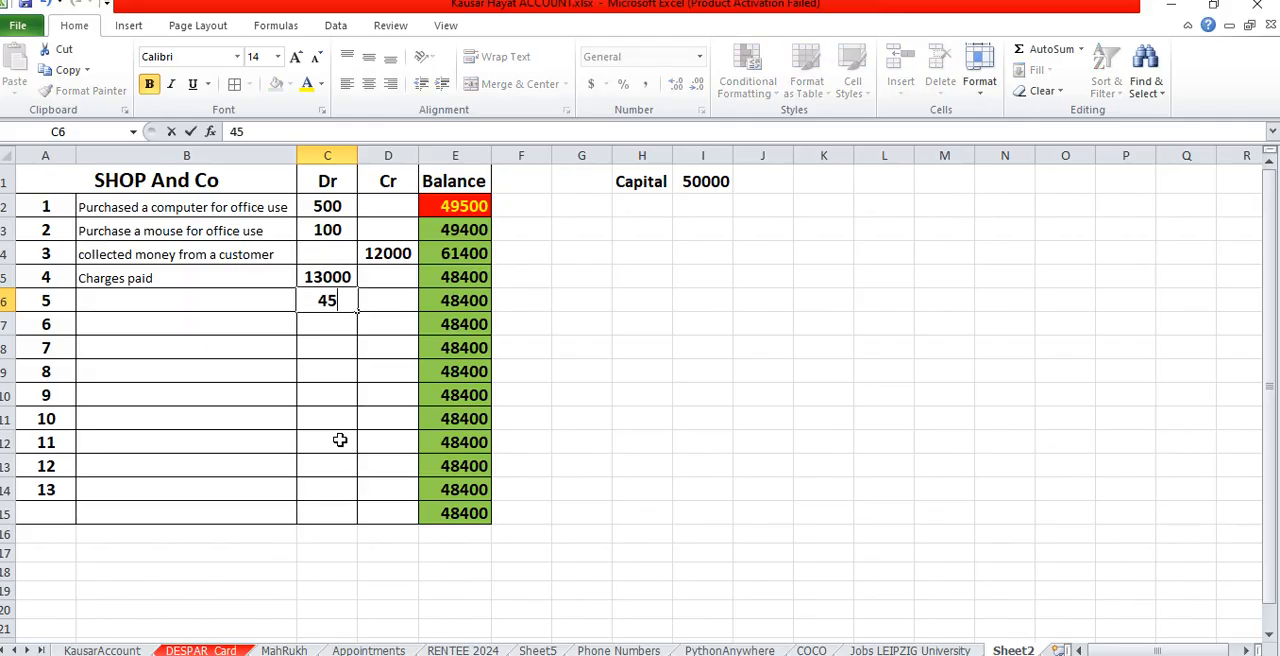
text(00)
key(Return)
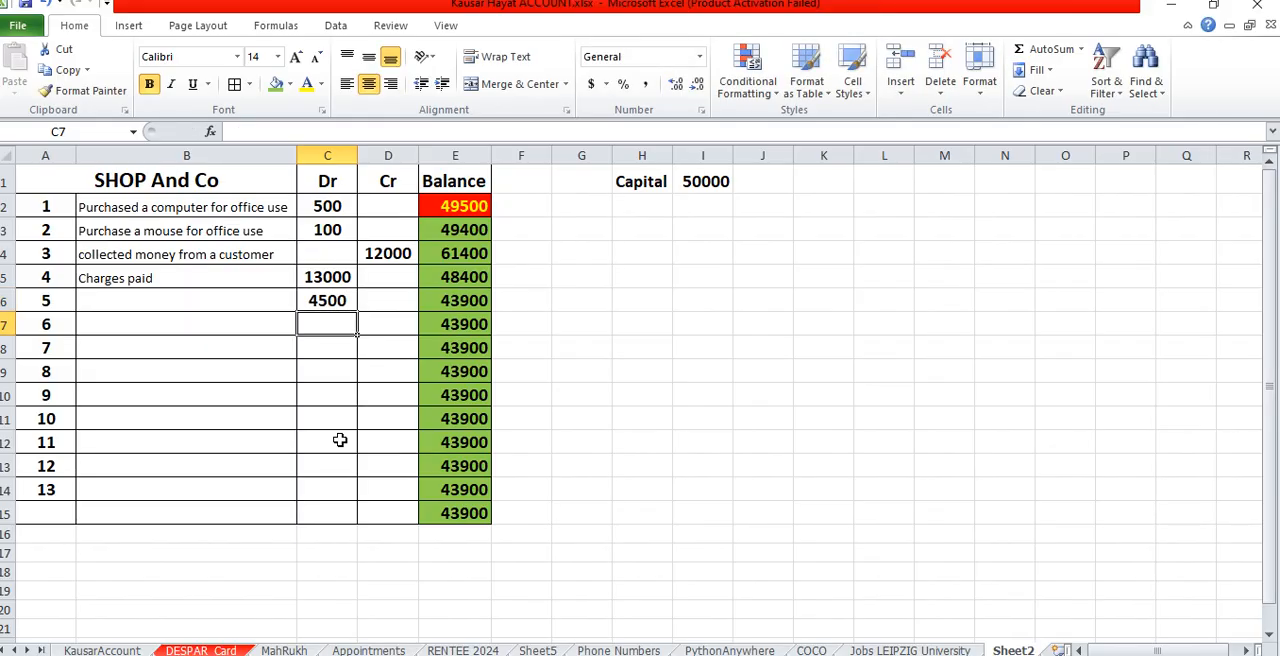
text(6000)
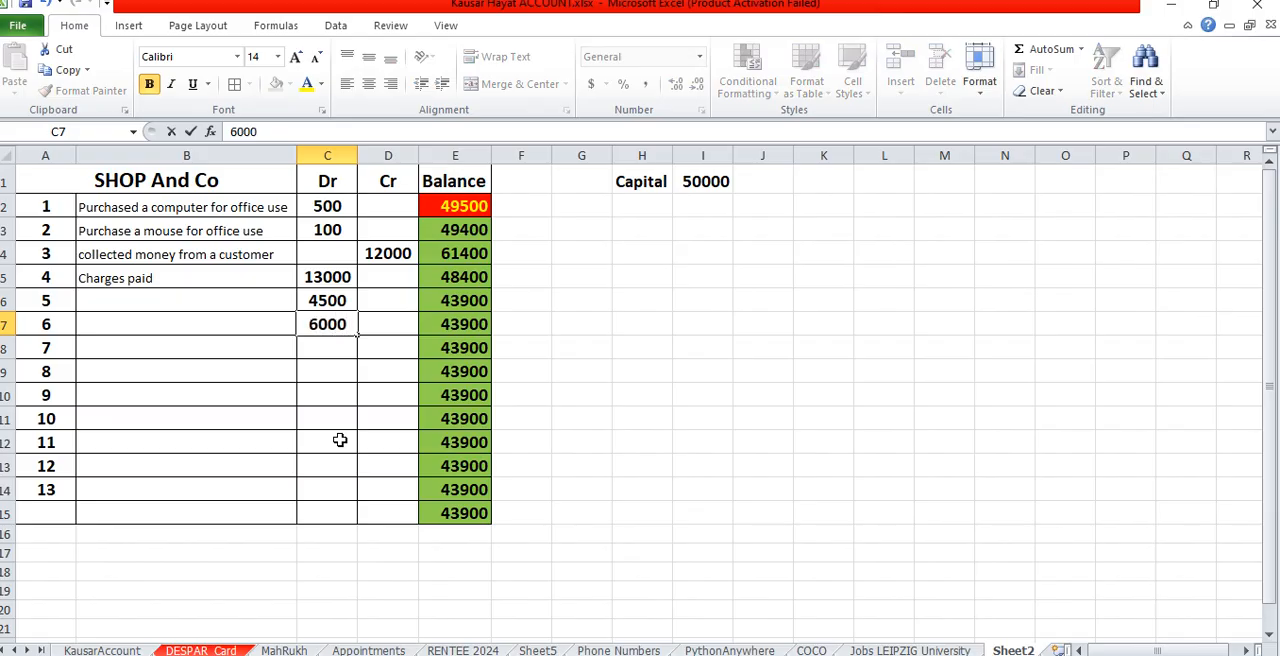
key(Return)
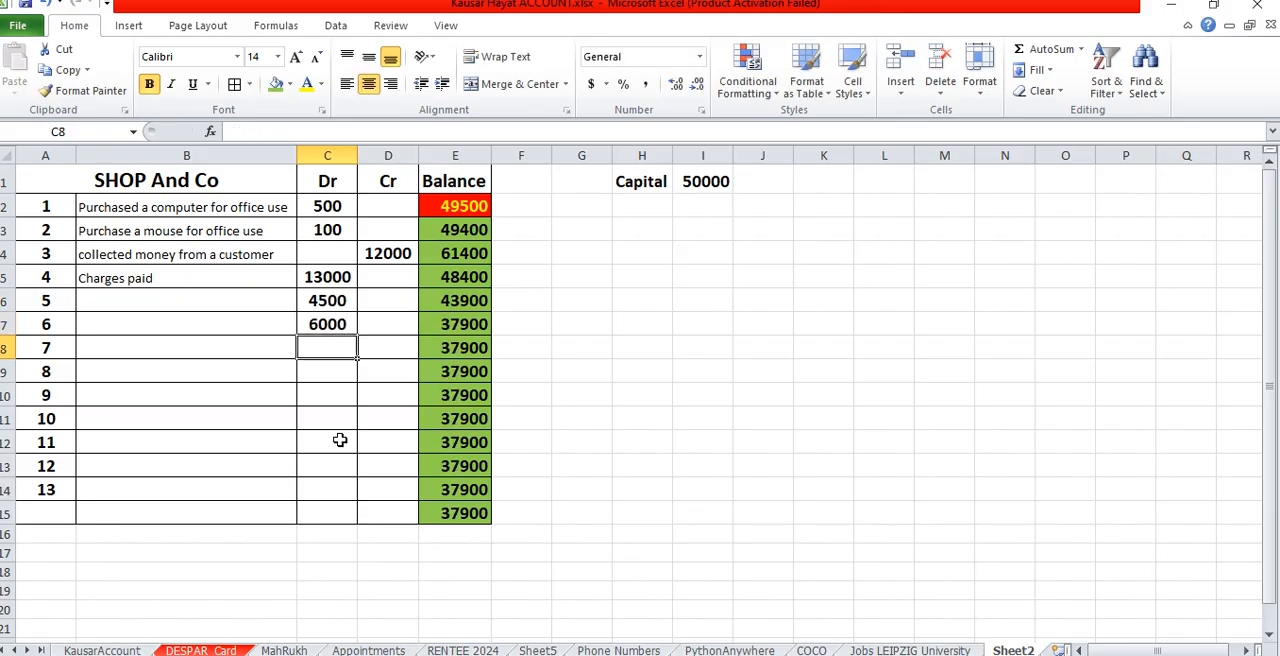
text(20000)
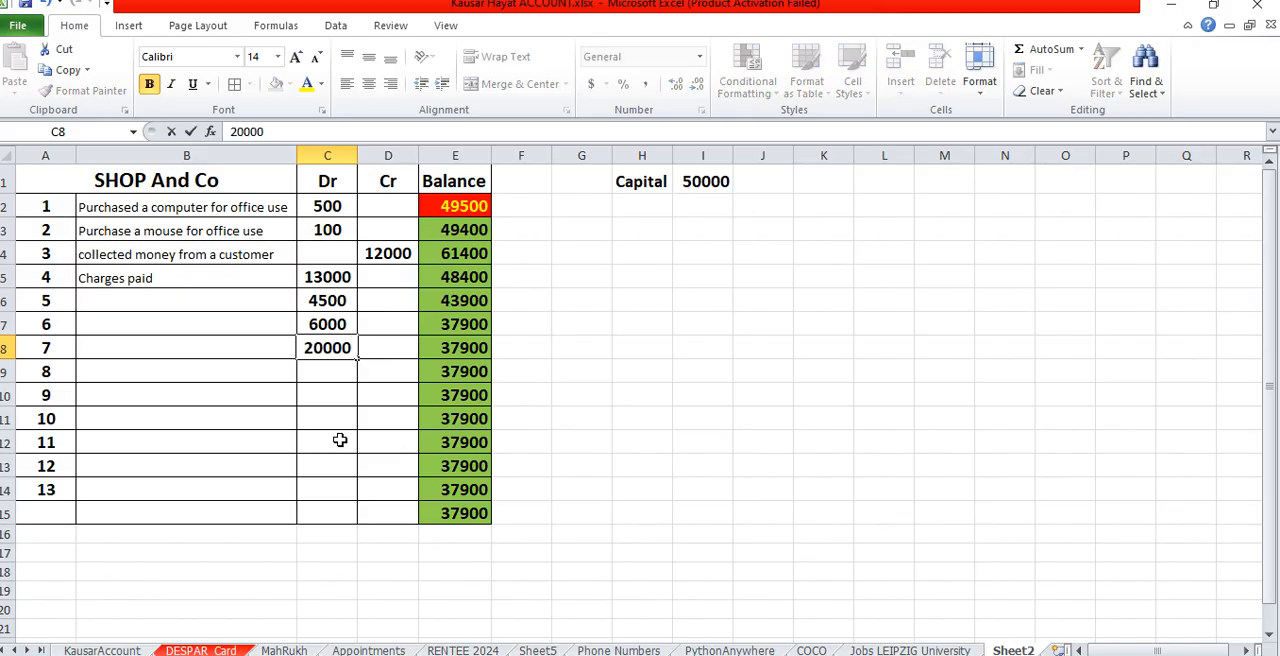
key(Return)
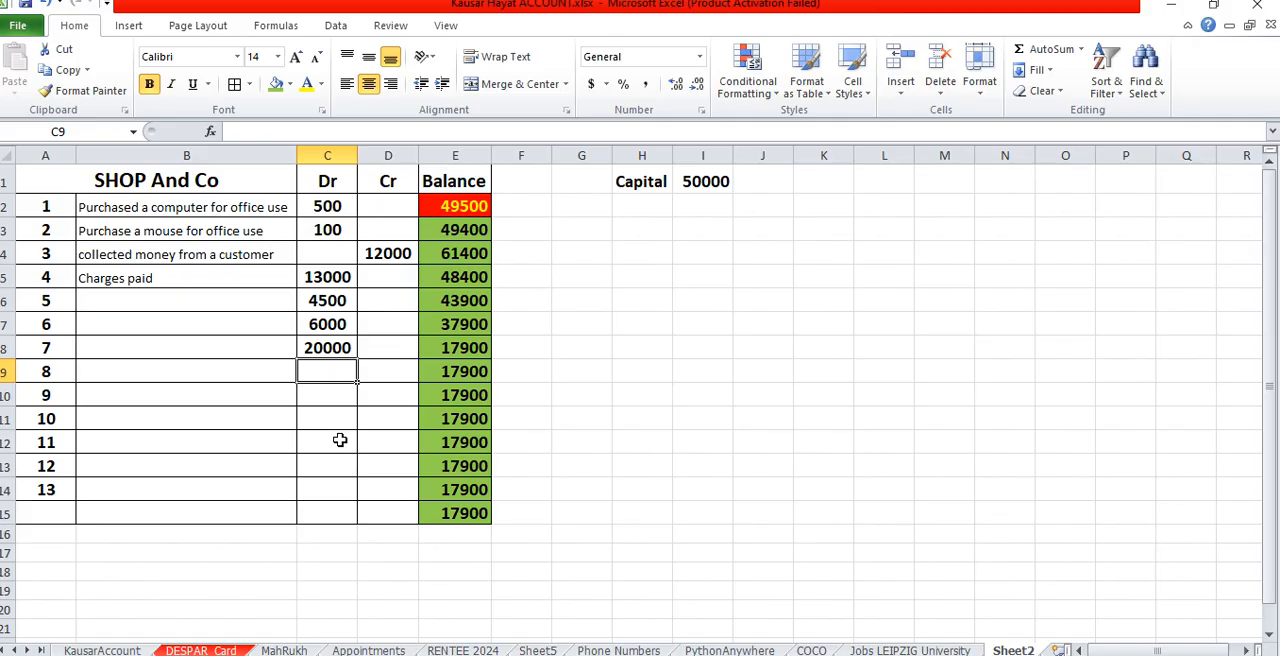
- Enter debits of 17000, 900 and 1500 for entries 8 to 10 in C9:C11
text(17000)
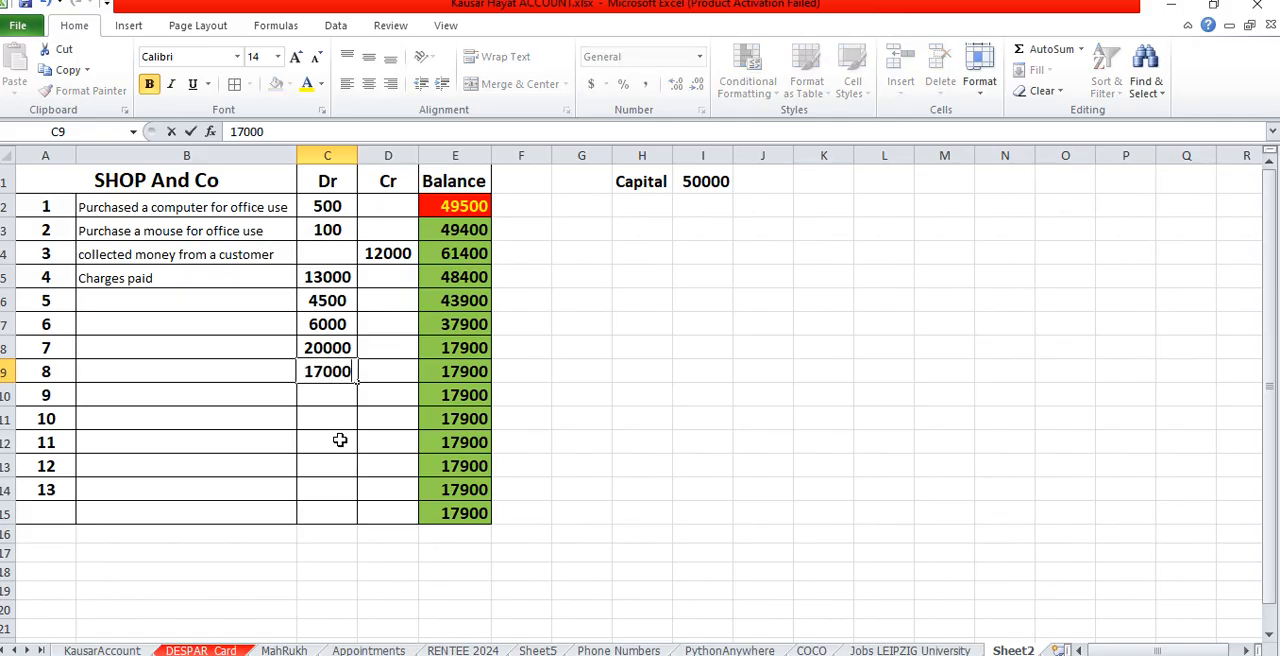
key(Return)
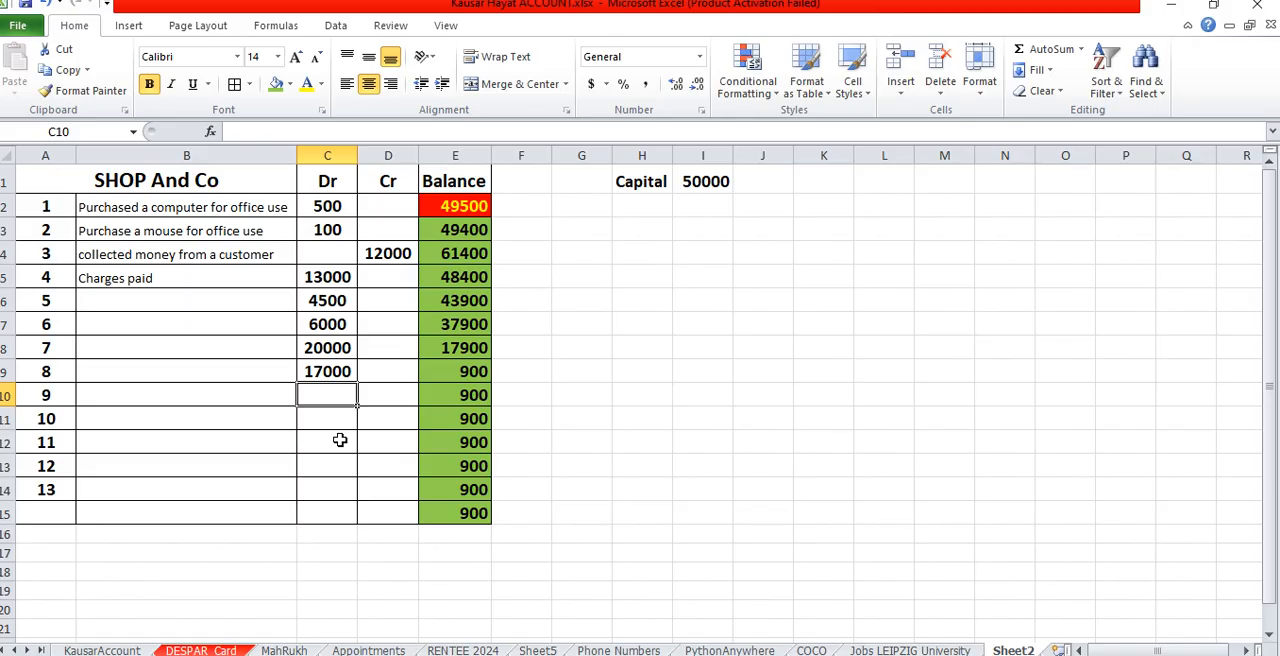
text(900)
key(Return)
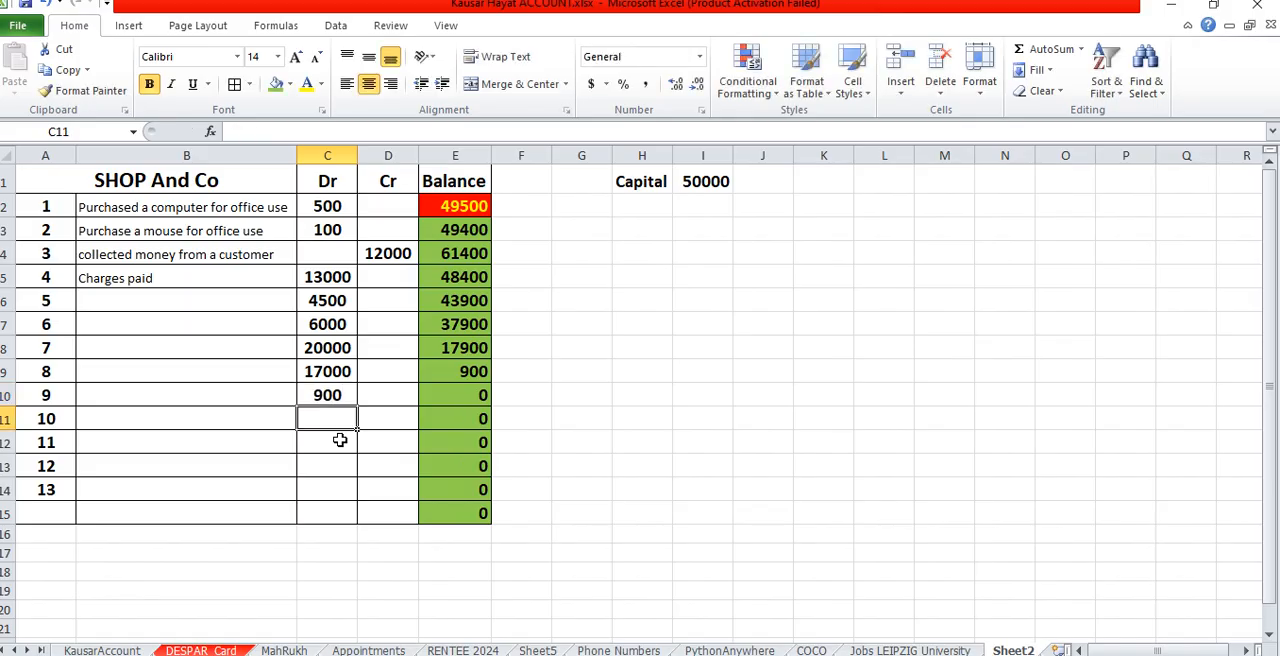
text(1500)
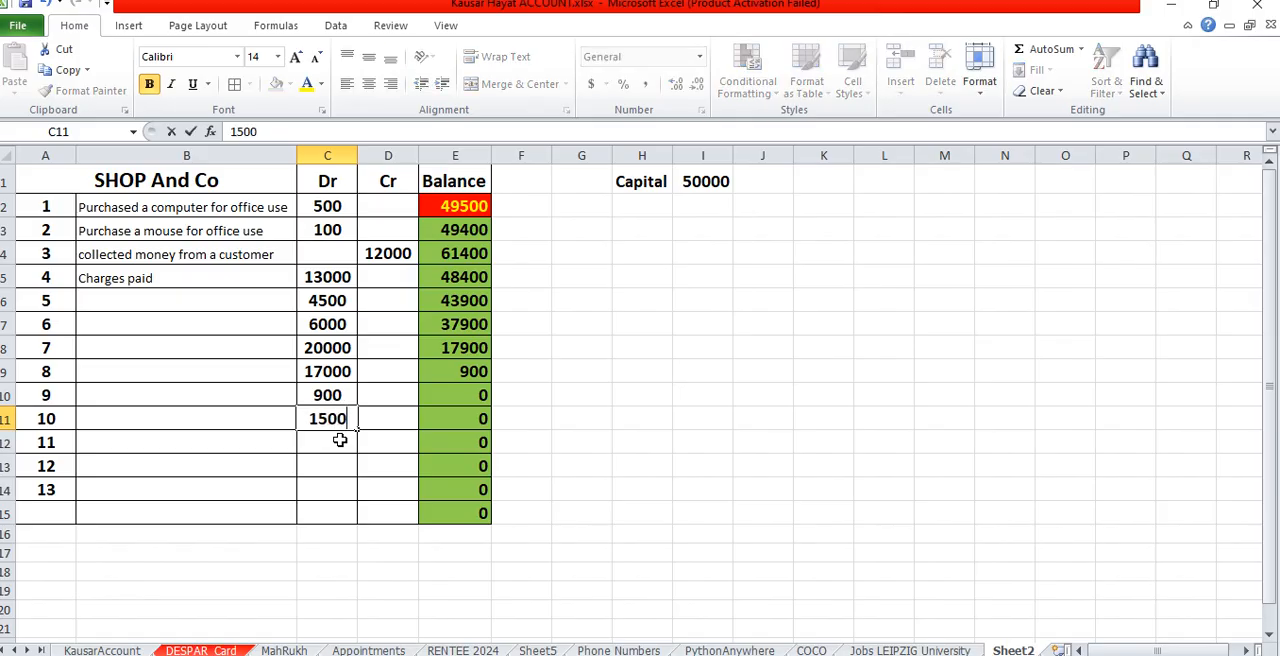
key(Return)
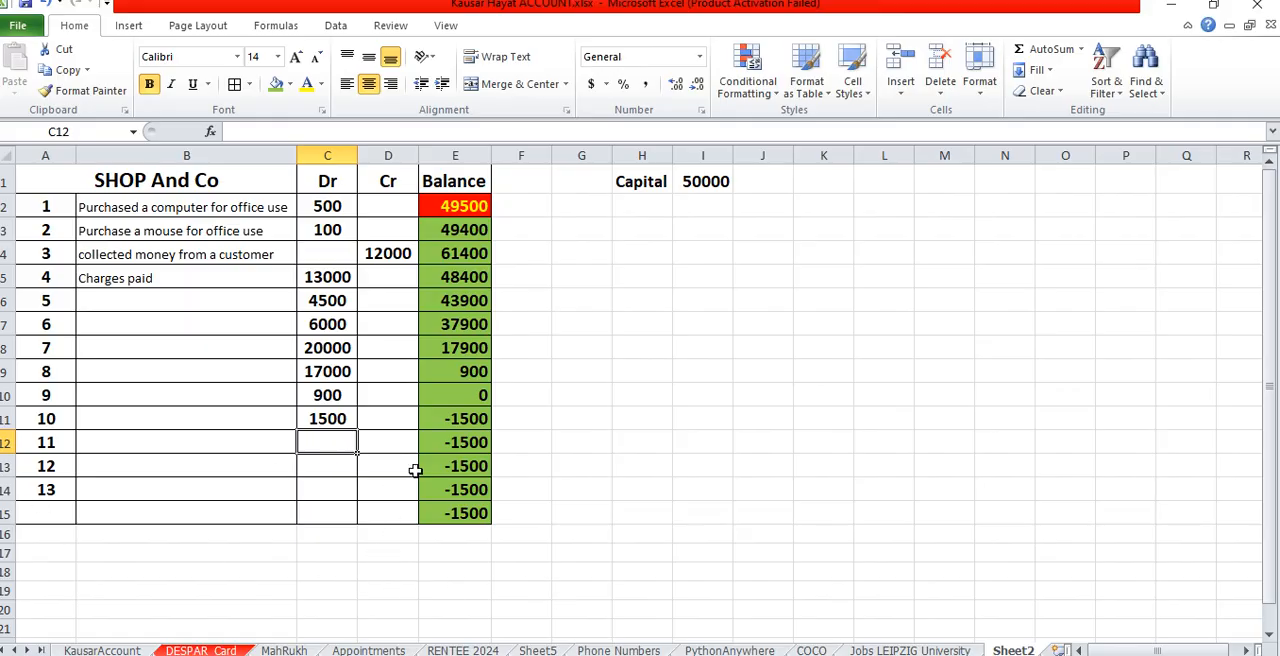
- Apply Less Than conditional formatting to the balances in E2:E15, marking values below 0 with Light Red Fill with Dark Red Text
drag(459, 425, 451, 501)
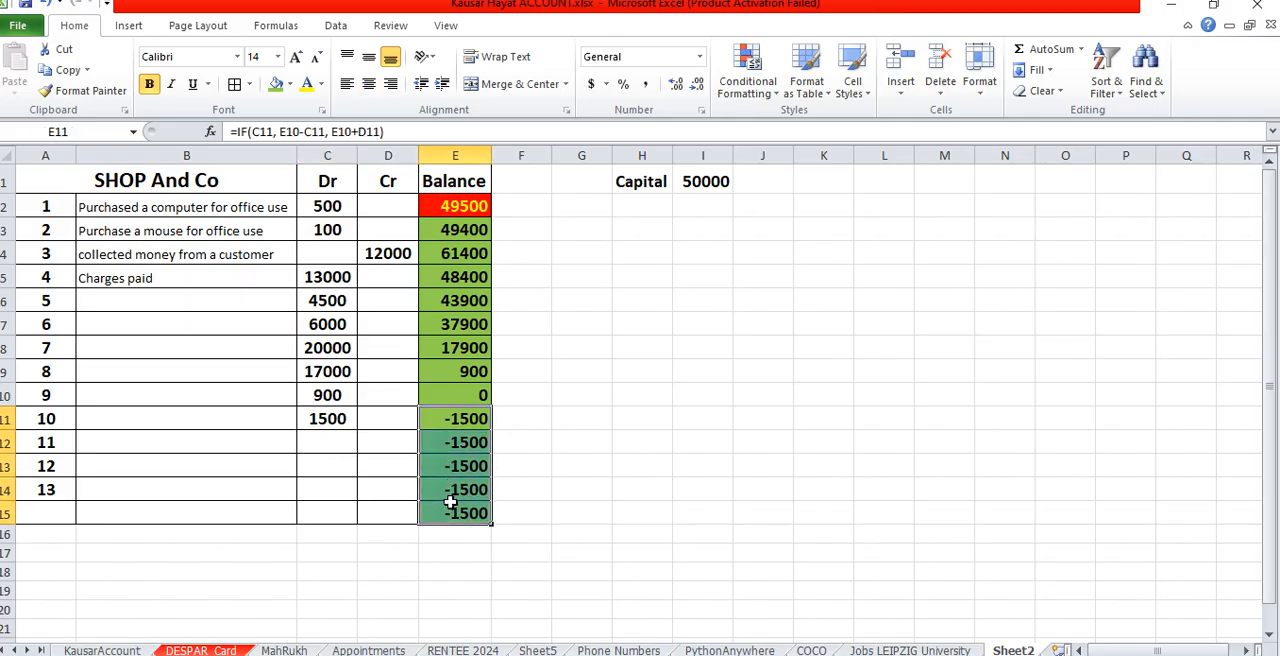
click(461, 428)
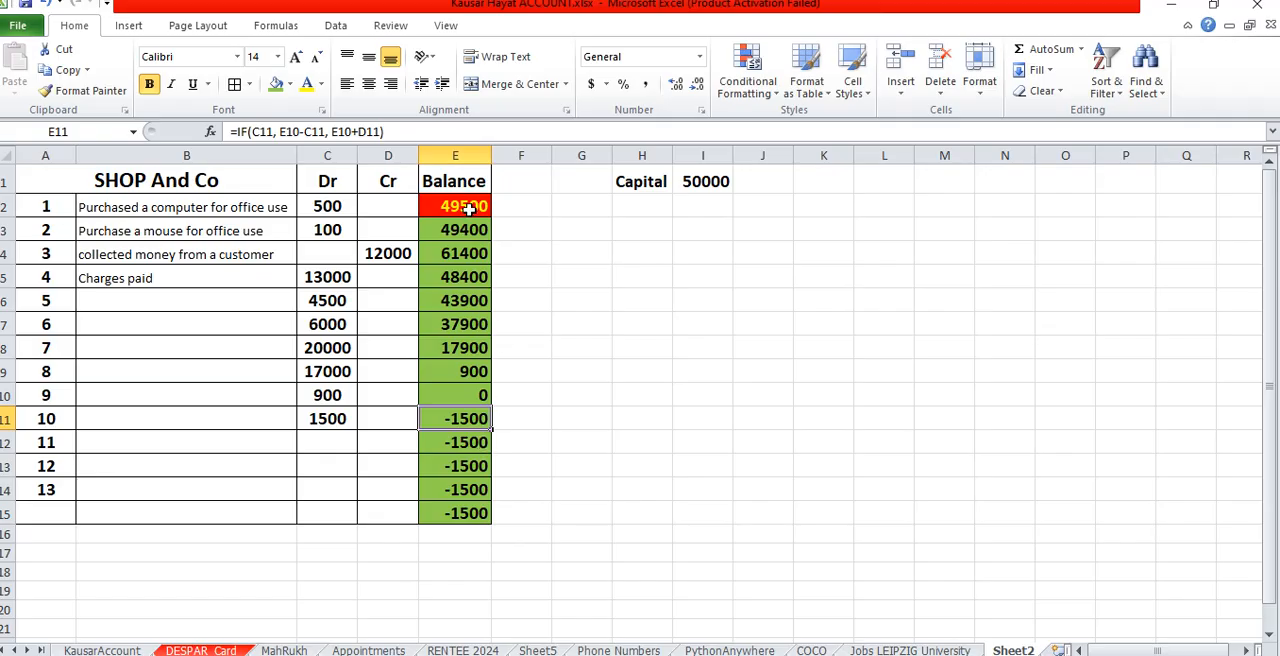
drag(469, 206, 453, 509)
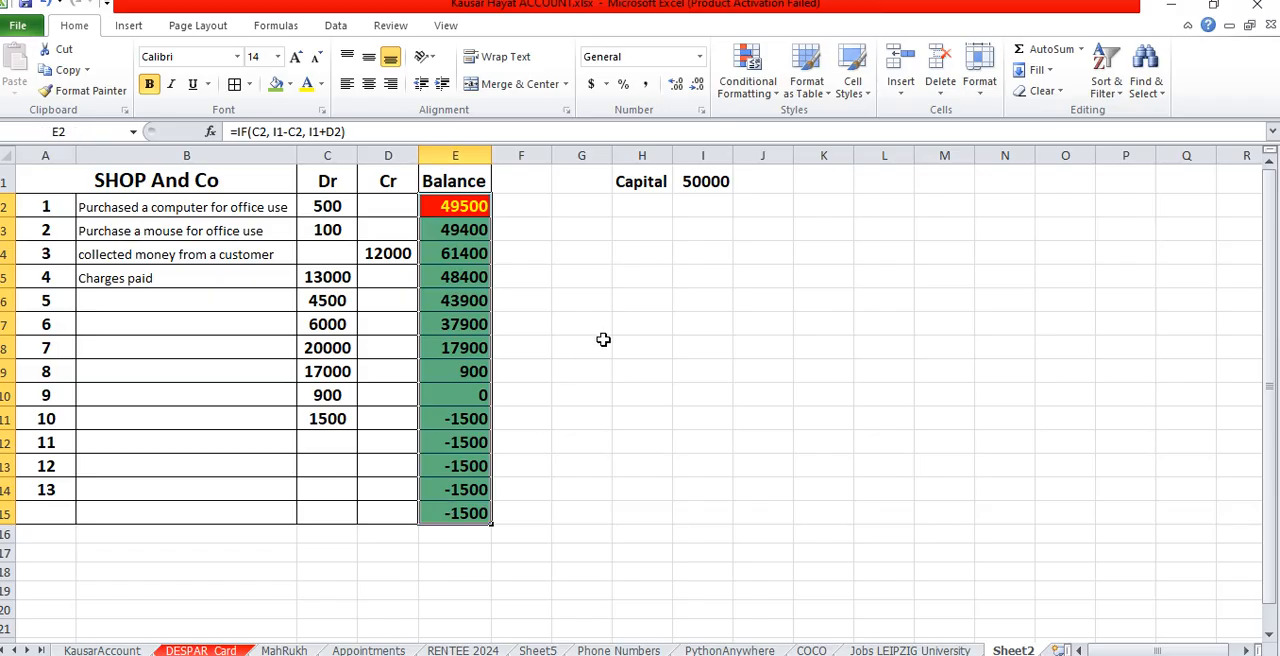
click(772, 95)
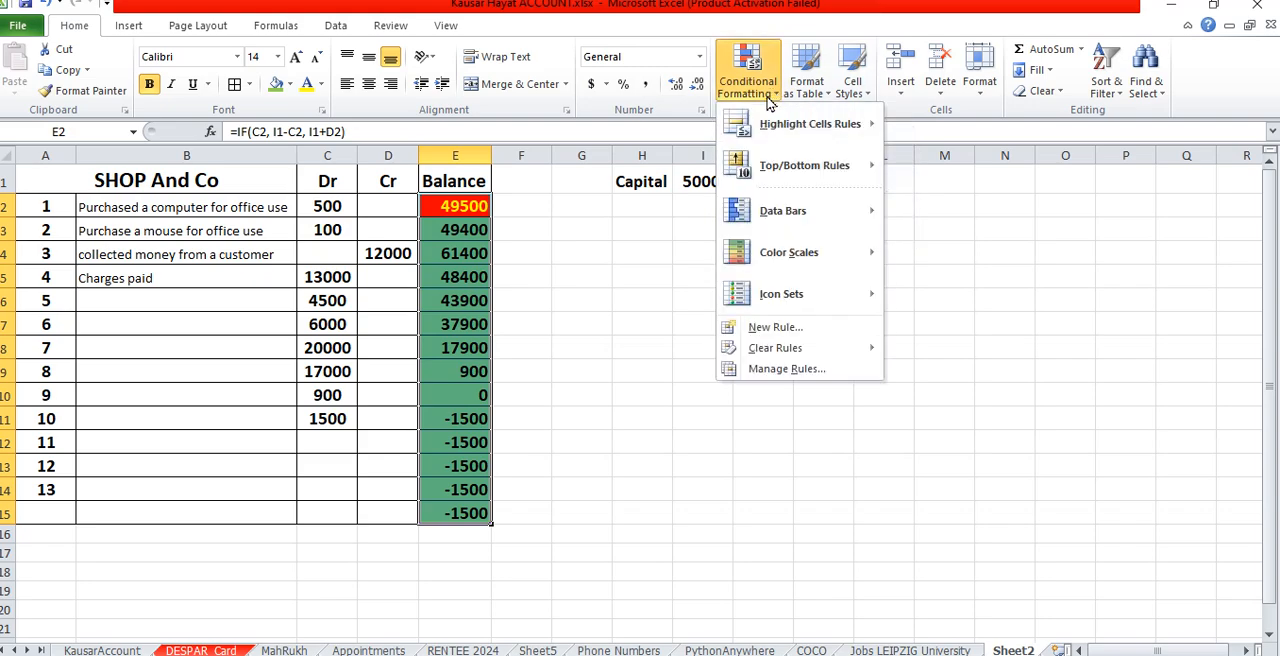
mouse_move(819, 136)
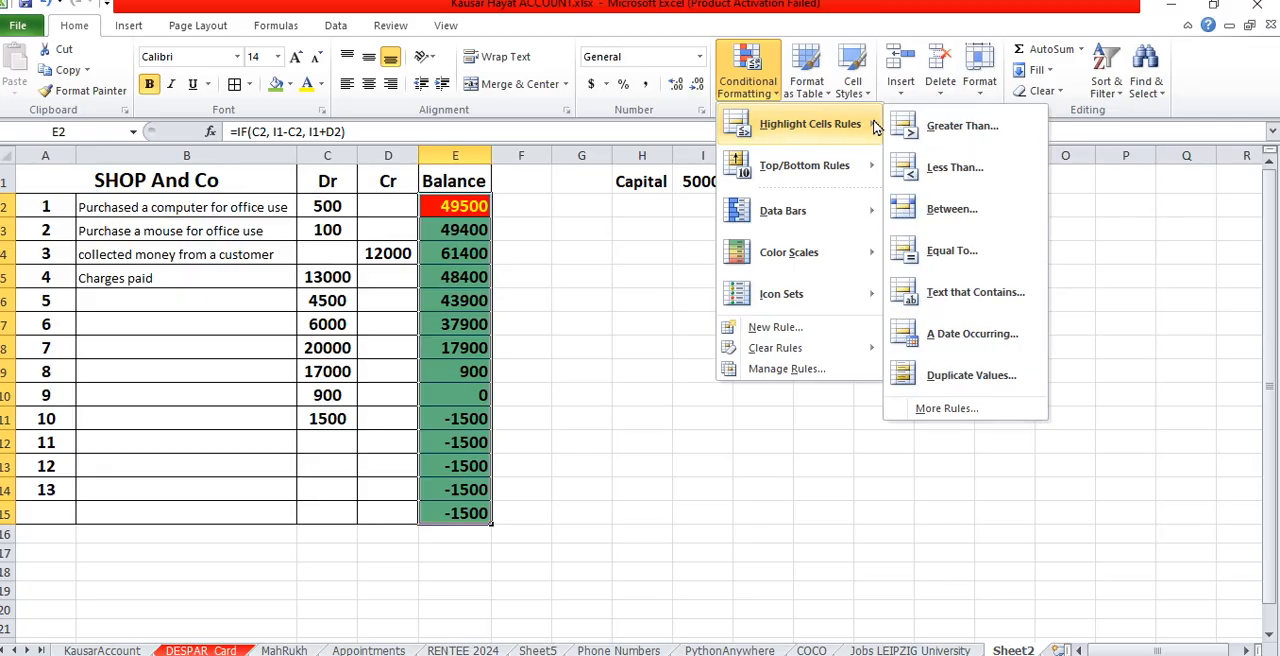
click(962, 176)
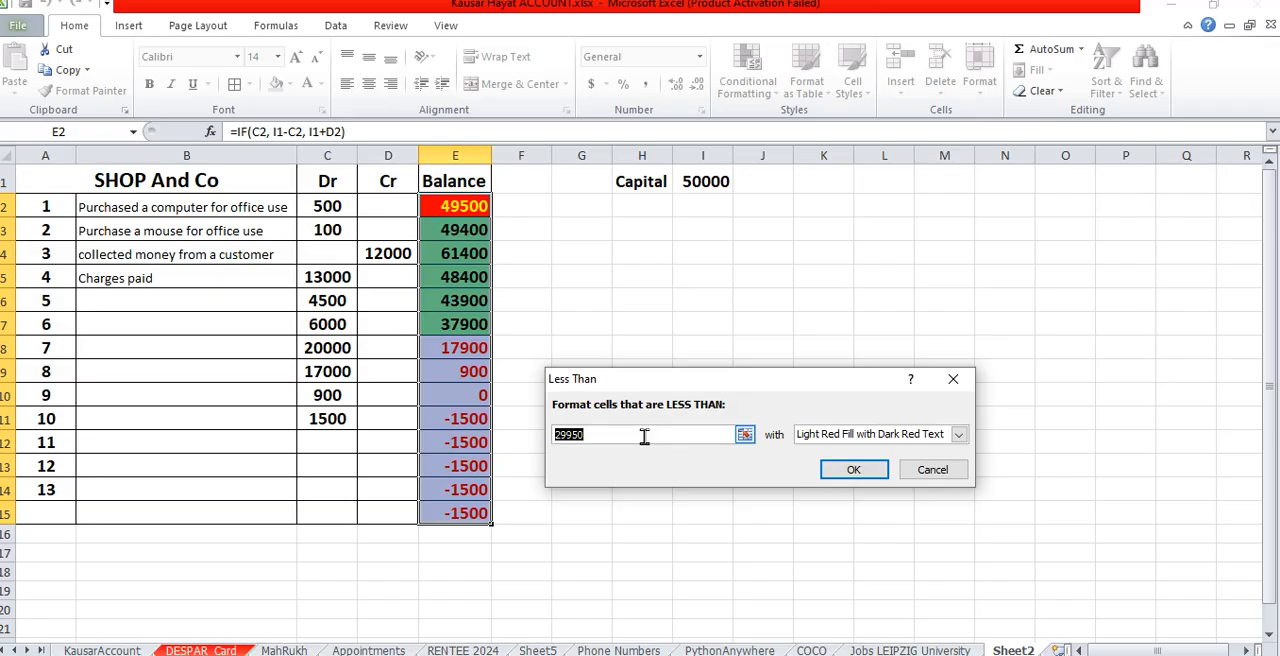
text(0)
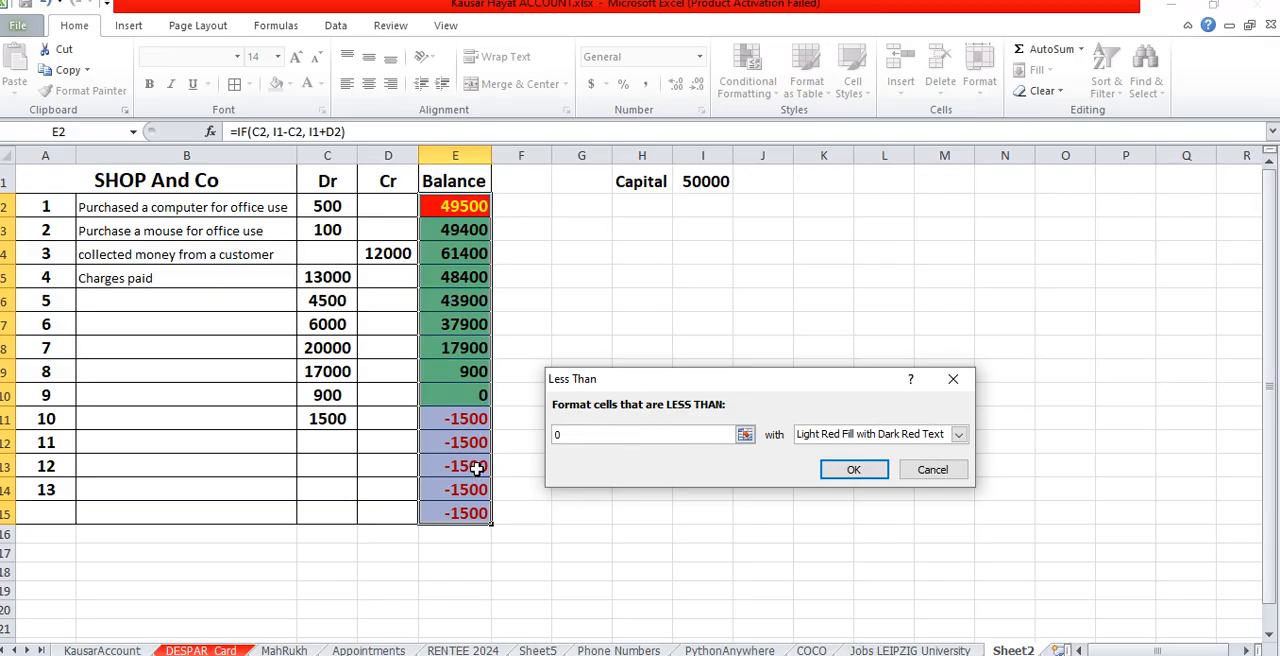
click(856, 472)
click(602, 466)
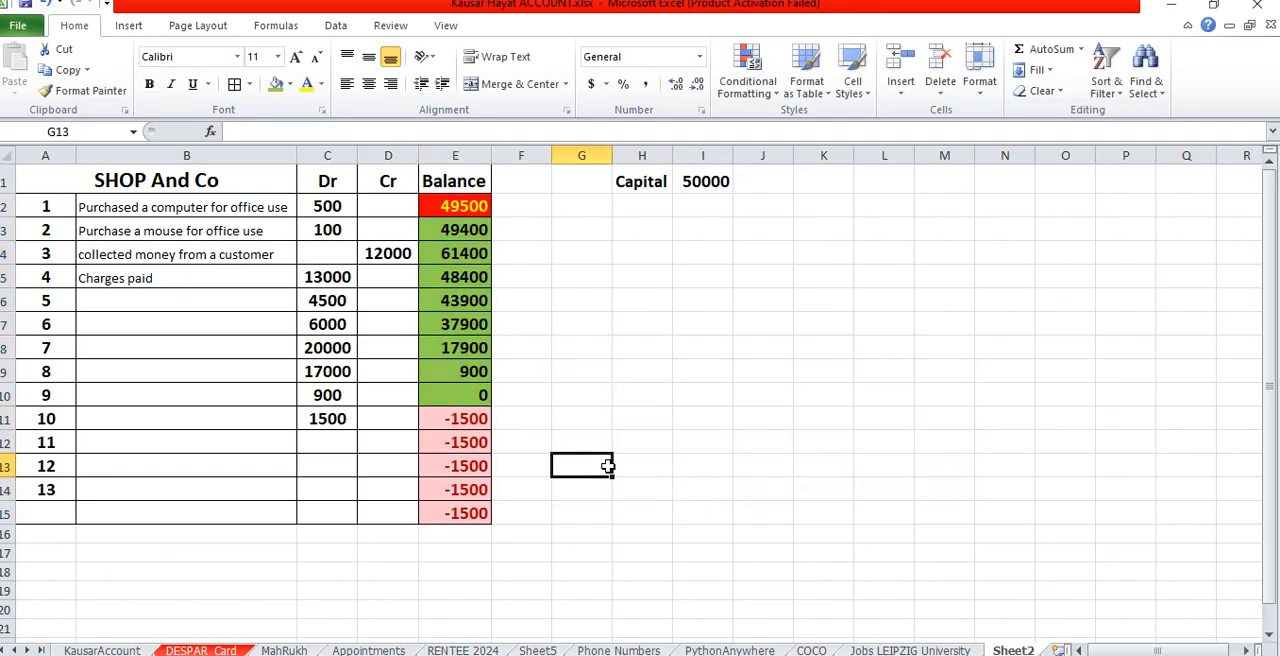
- Clear the debit of entry 10 in C11 and enter 10 in its place
click(334, 418)
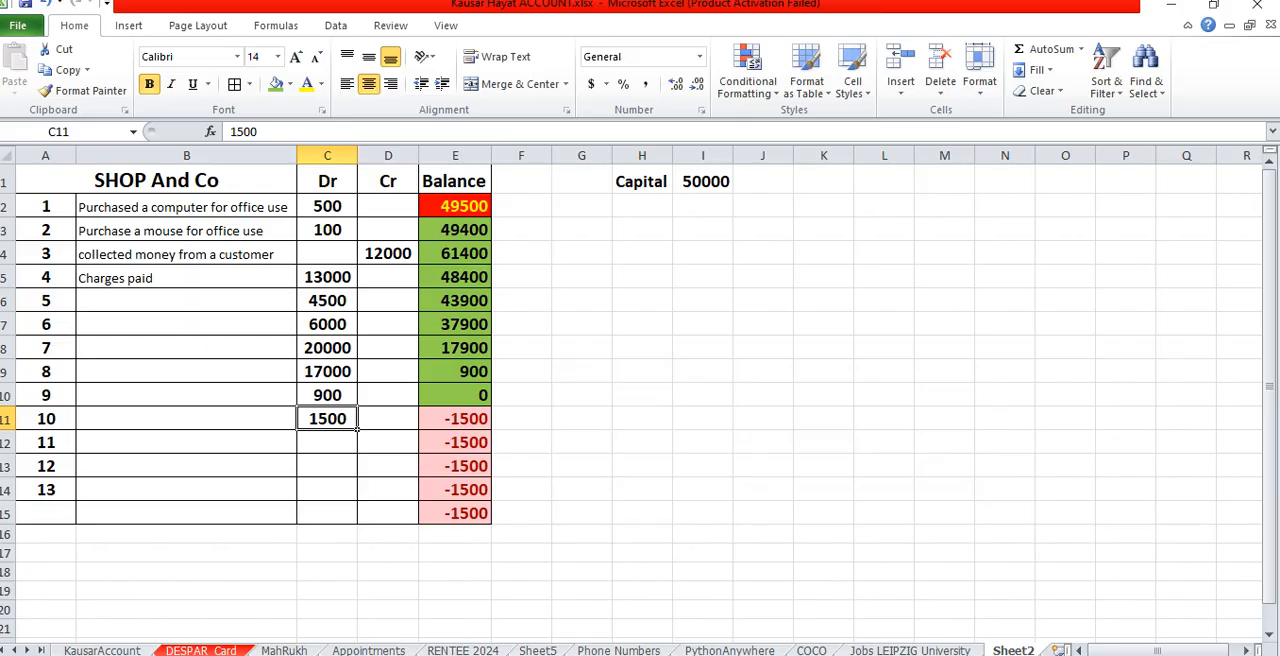
key(BackSpace)
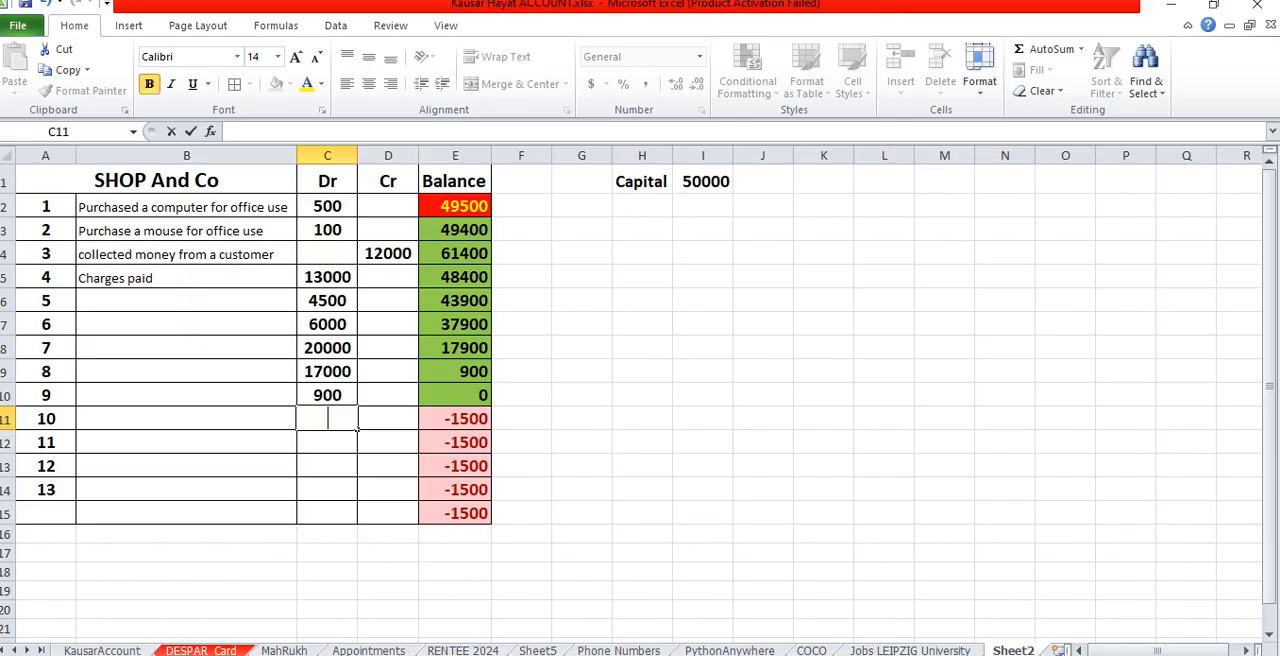
key(Return)
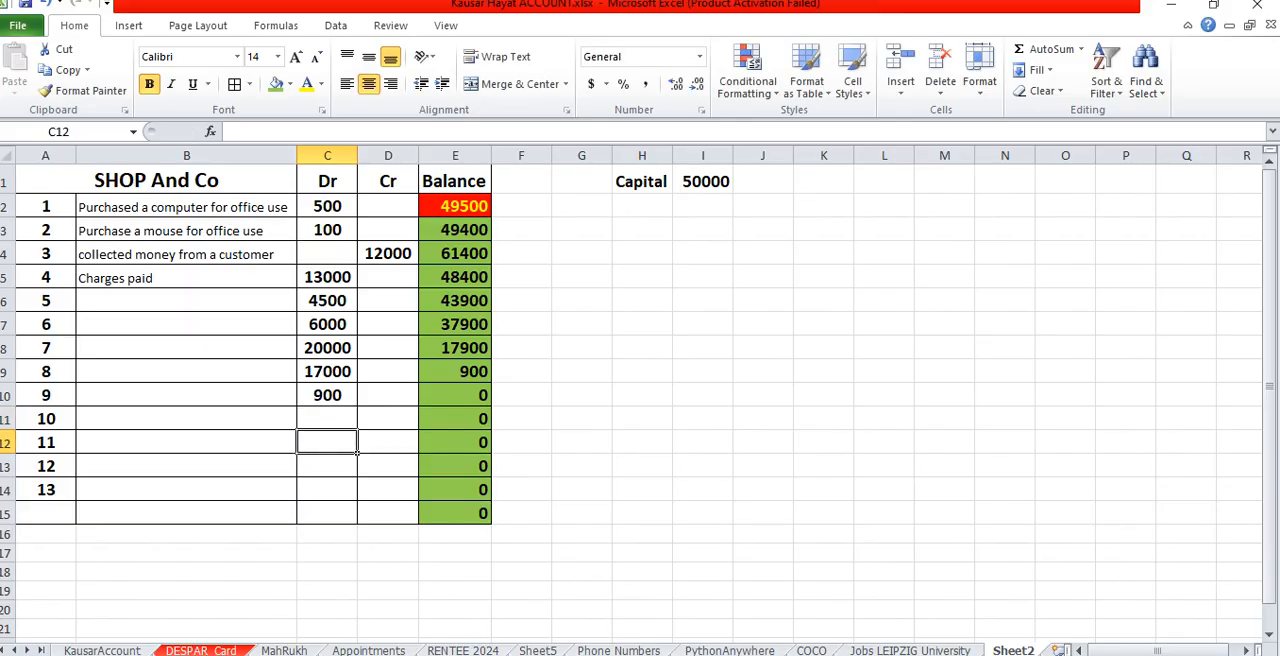
click(340, 421)
text(10)
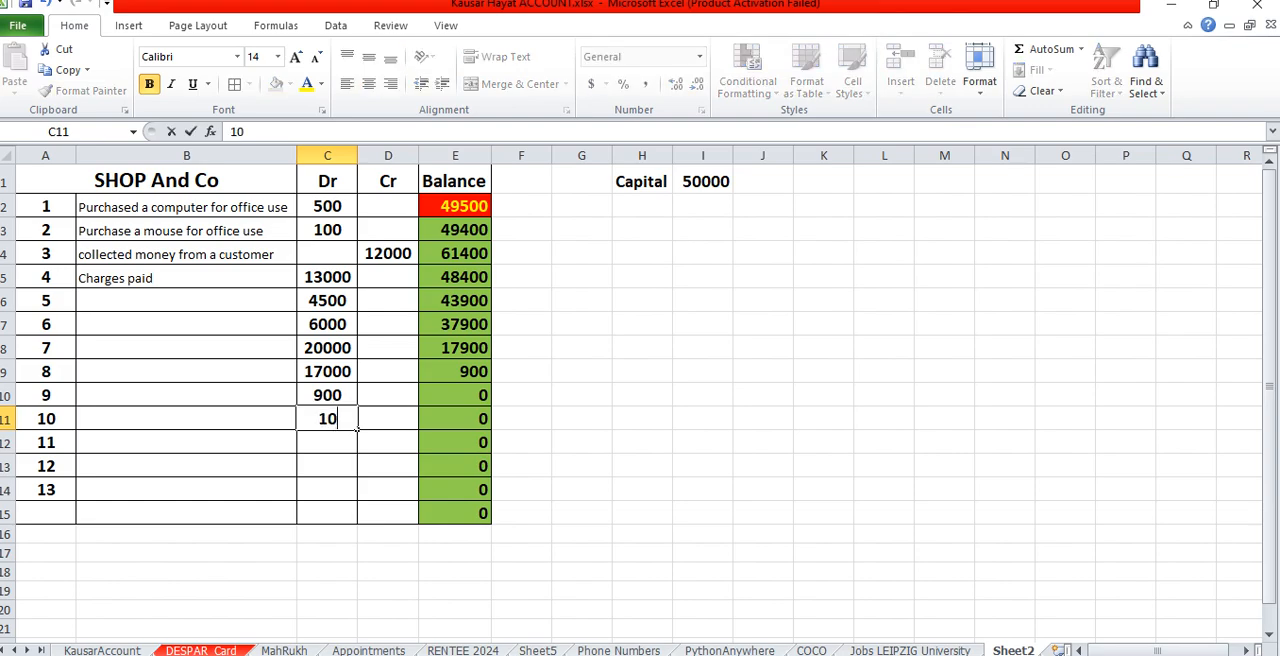
key(Return)
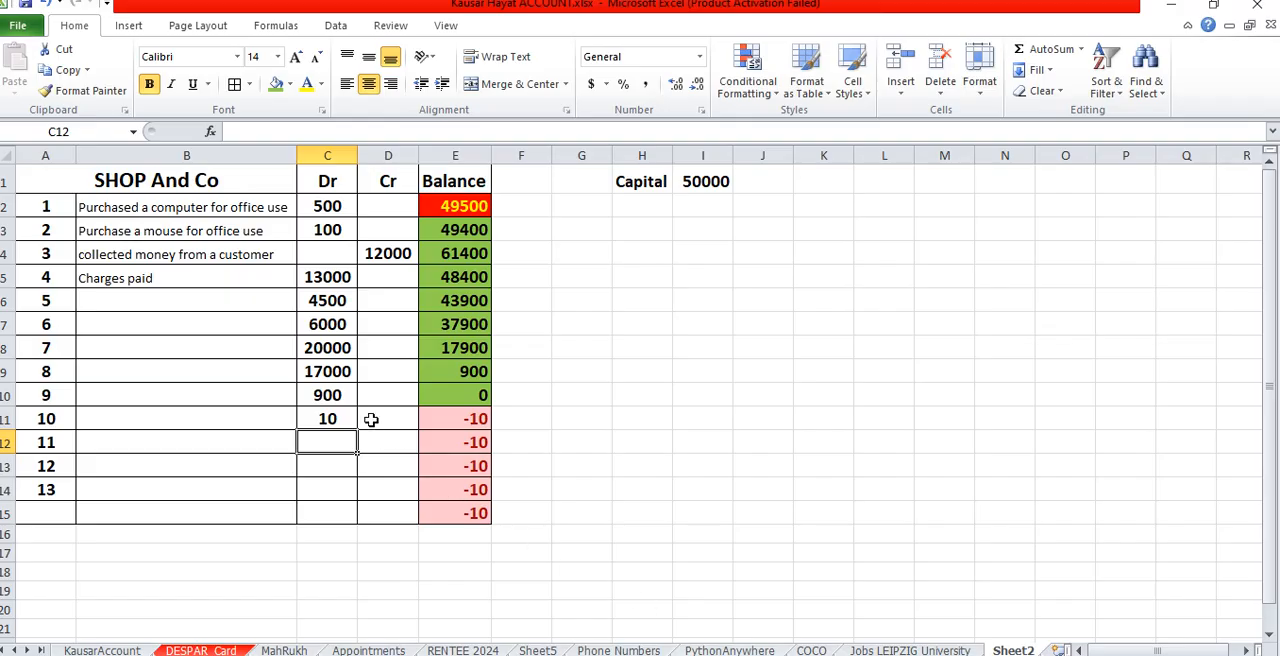
- Test the negative-balance highlighting with a debit of 130000 in C5 and restore that cell to 13000
click(338, 279)
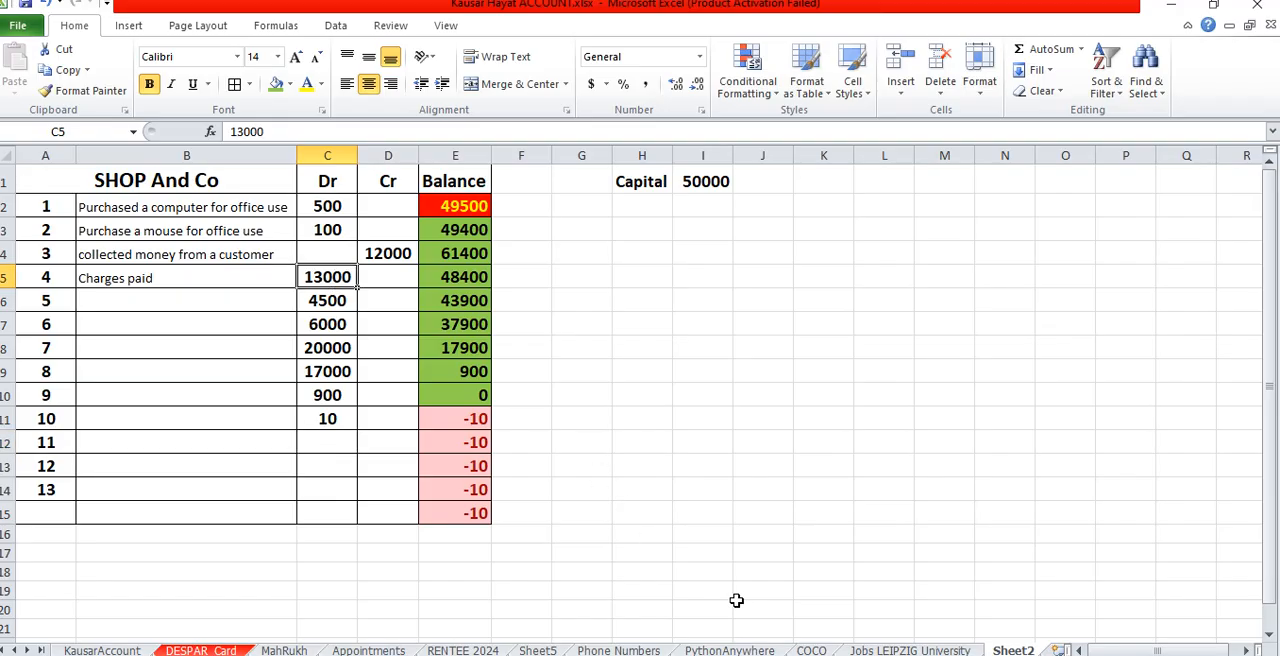
text(13000)
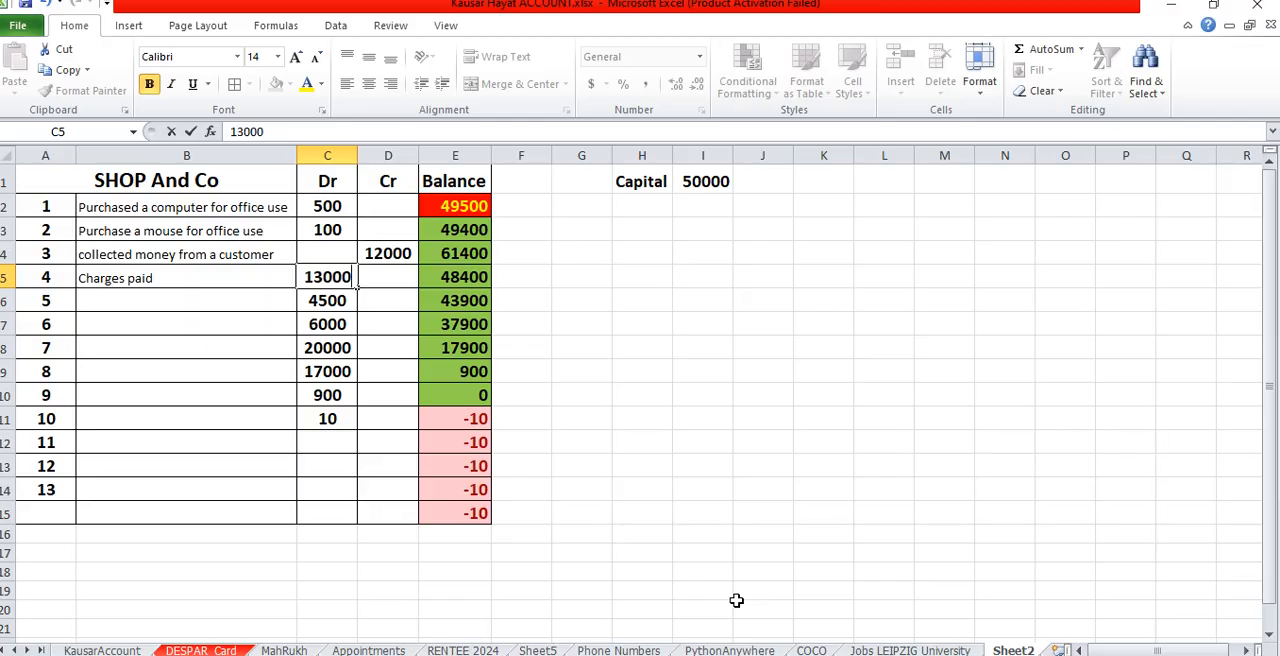
text(0)
key(Return)
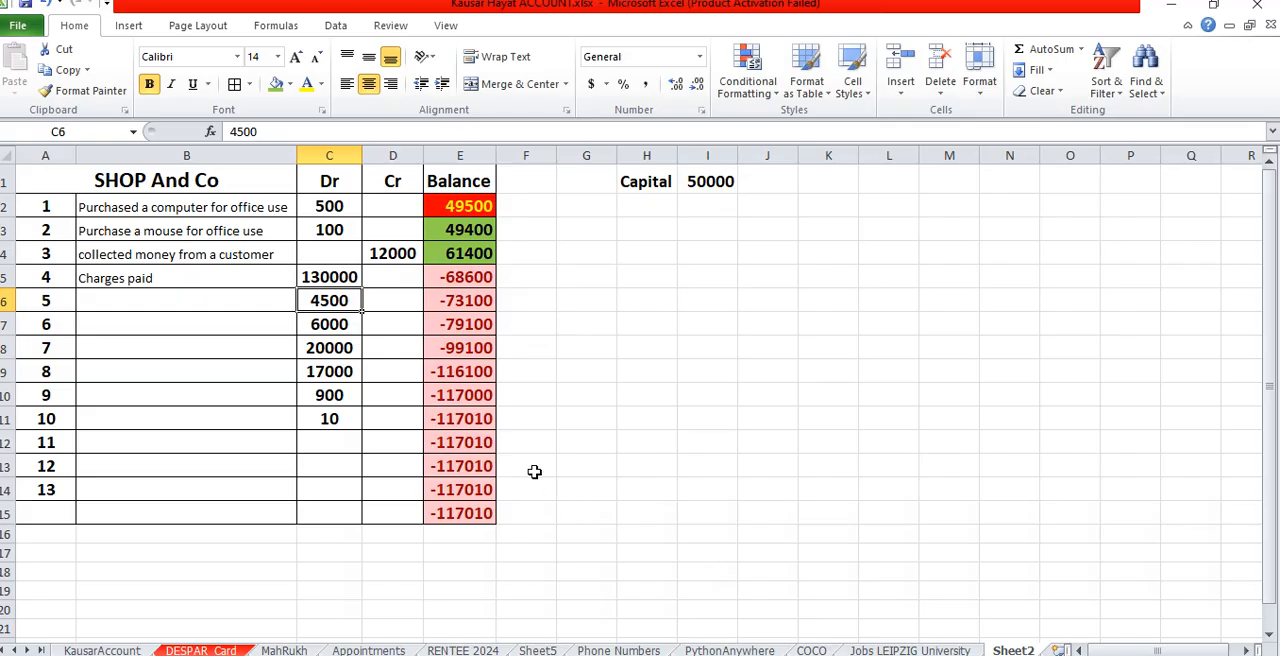
click(318, 277)
text(13000)
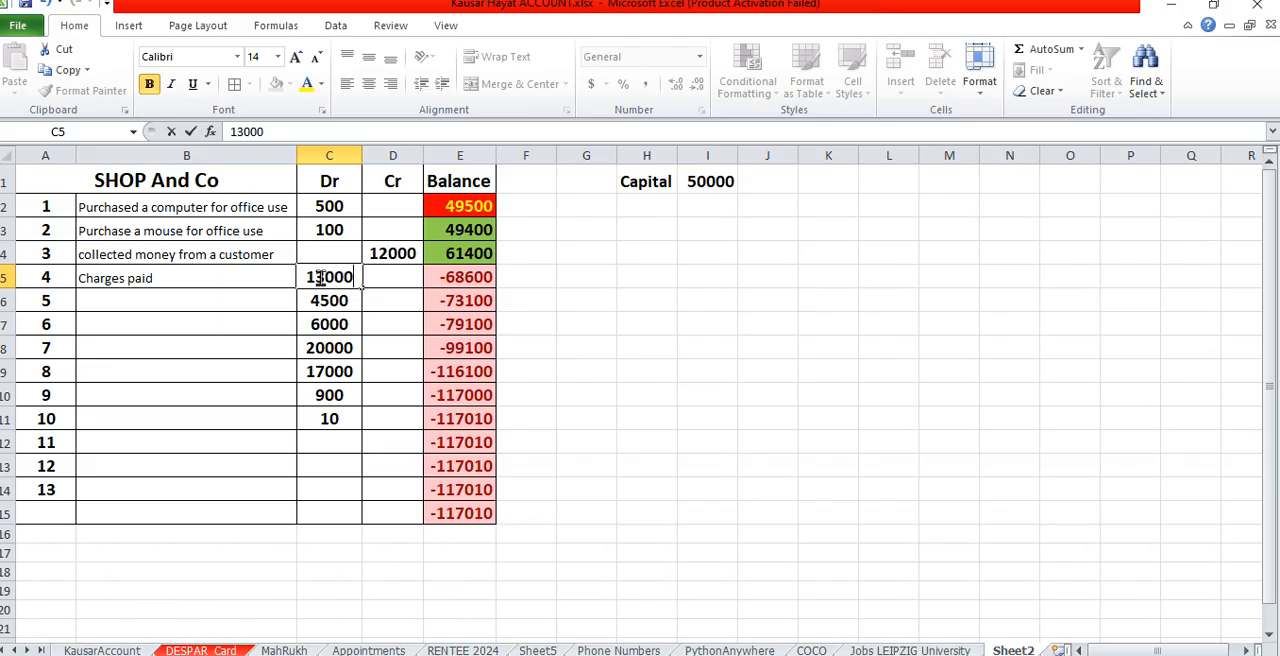
key(Return)
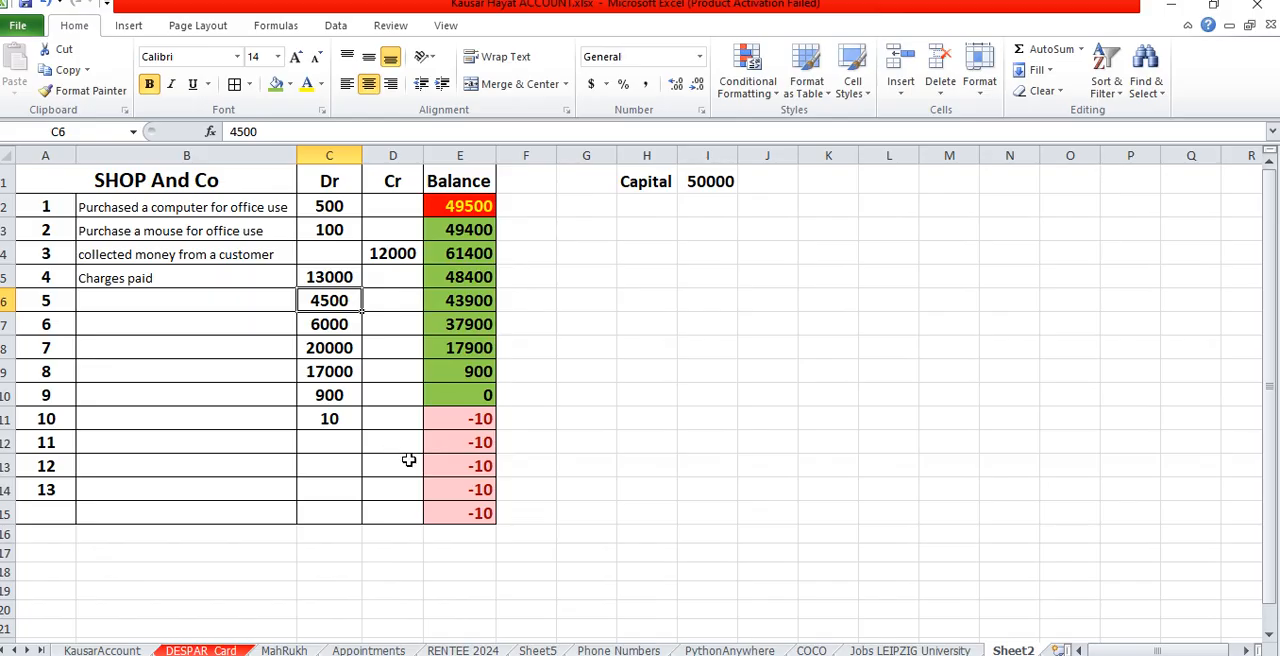
- Enter a credit of 5000 for entry 11 in D12
click(372, 445)
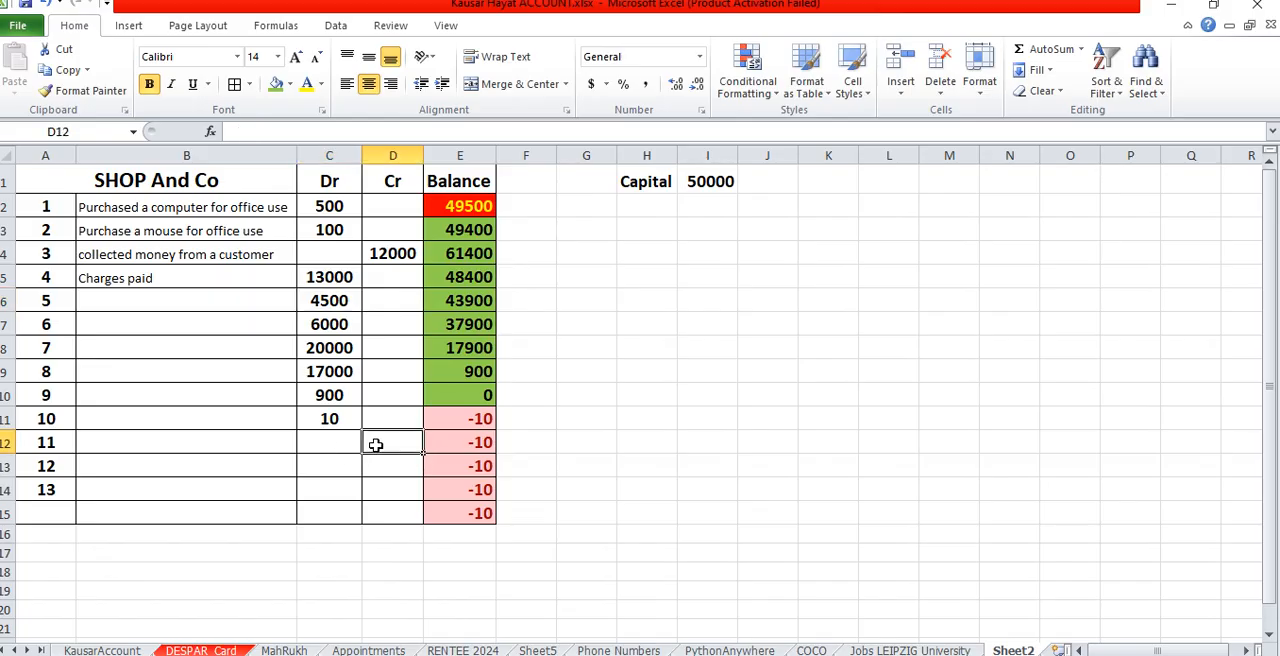
text(5000)
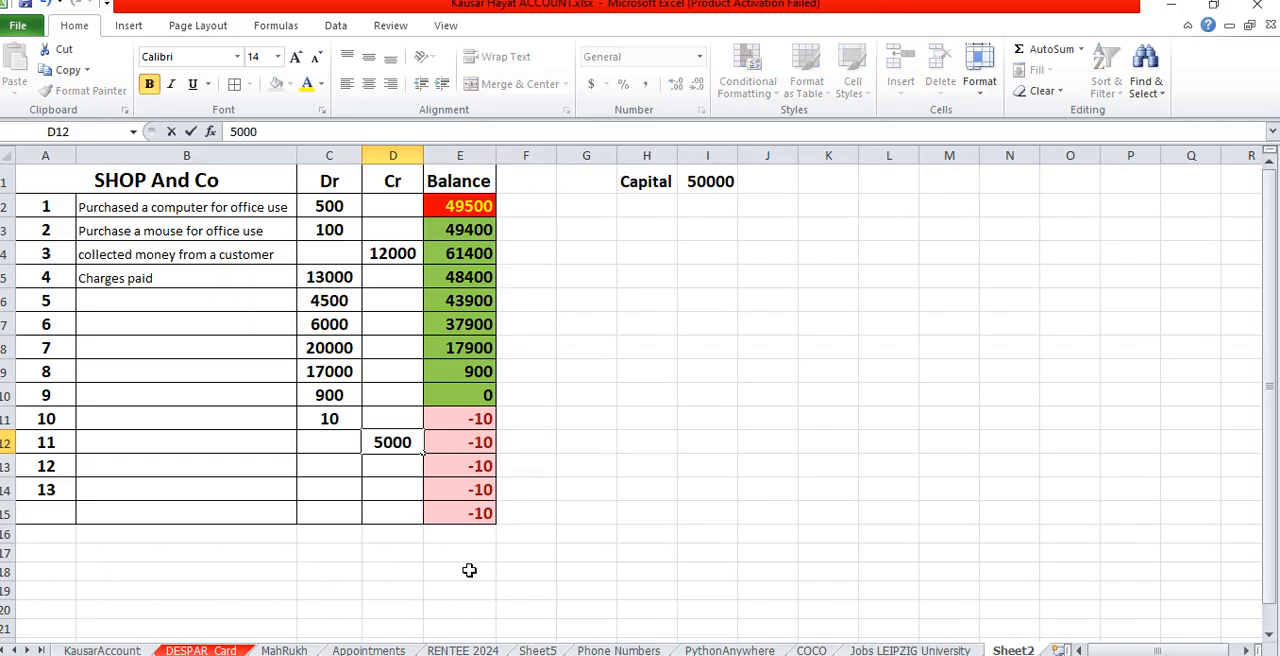
key(Return)
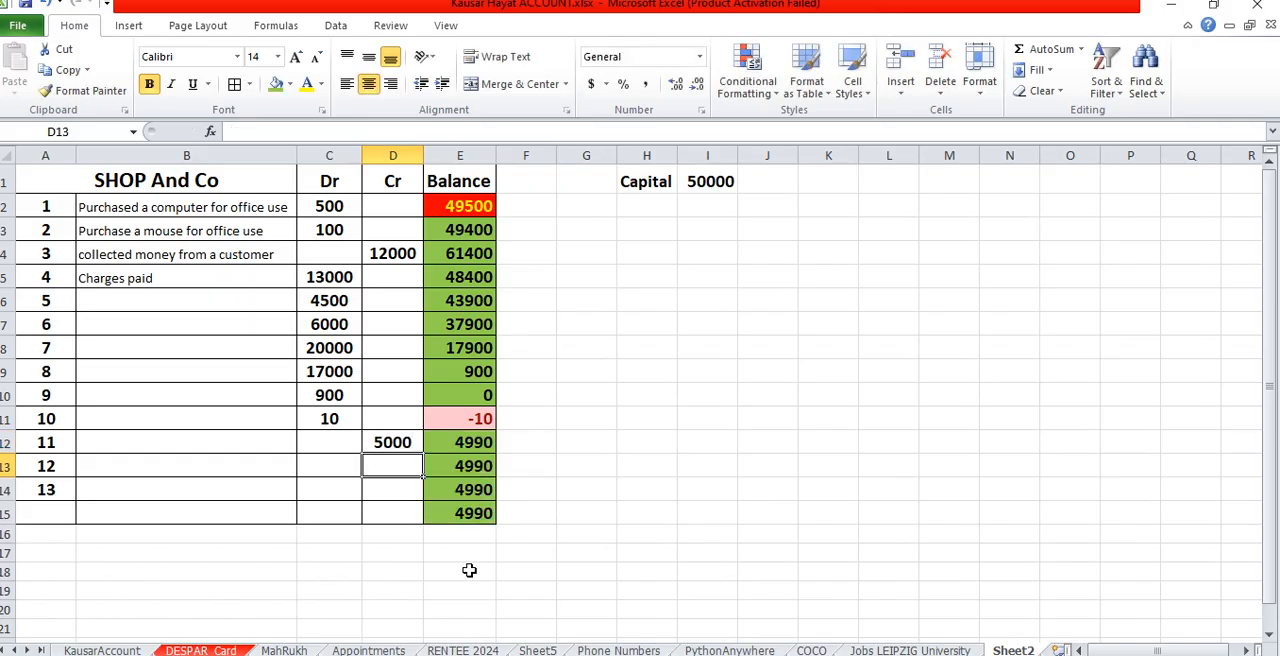
- Enter a debit of 5060 for entry 12 in C13
click(331, 468)
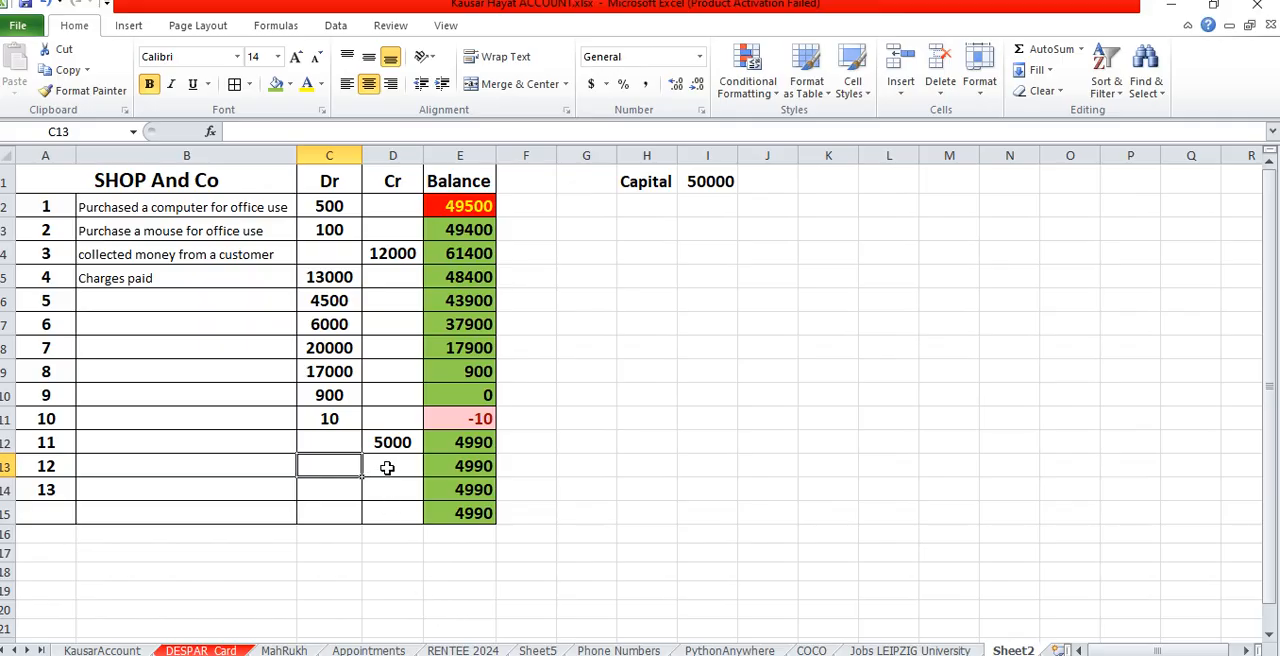
text(50)
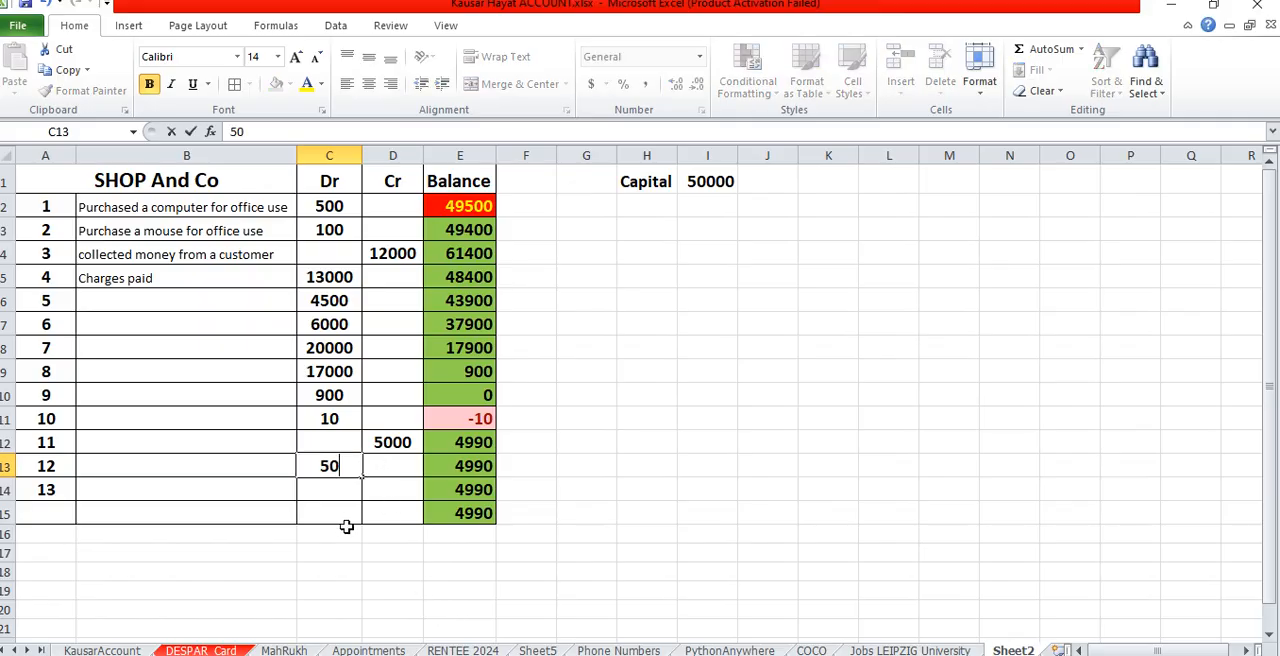
text(0)
key(BackSpace)
text(60)
key(Return)
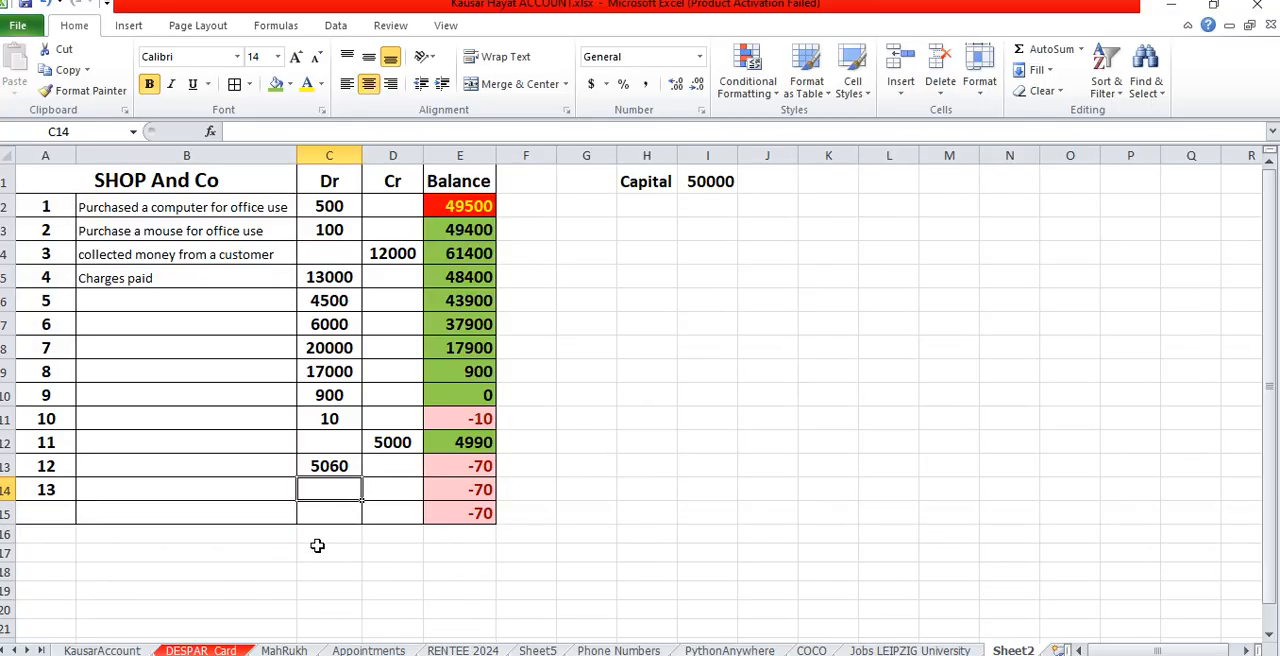